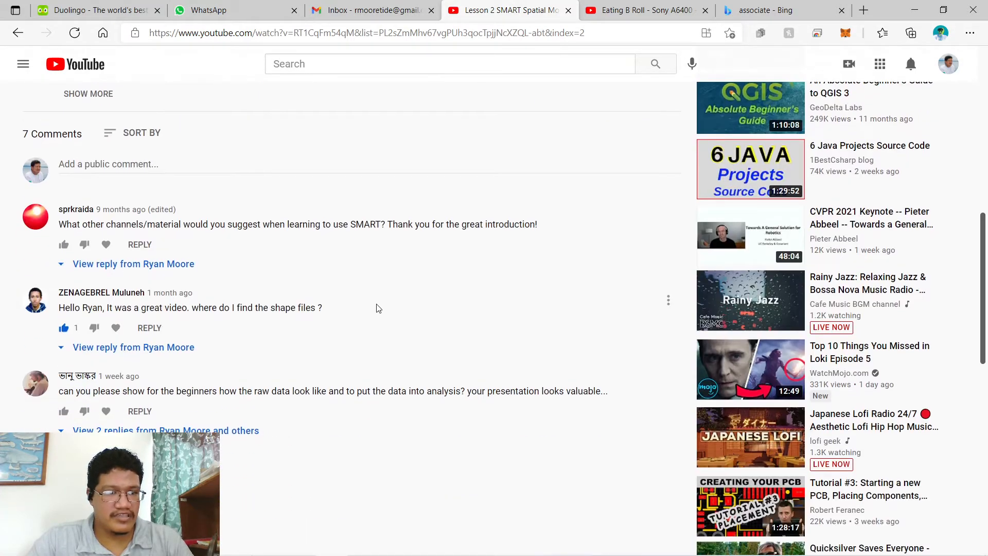
- Switch to SMART and open the TIDE conservation area's Data Model dialog from the Conservation Area menu
scroll(393, 304, down, 3)
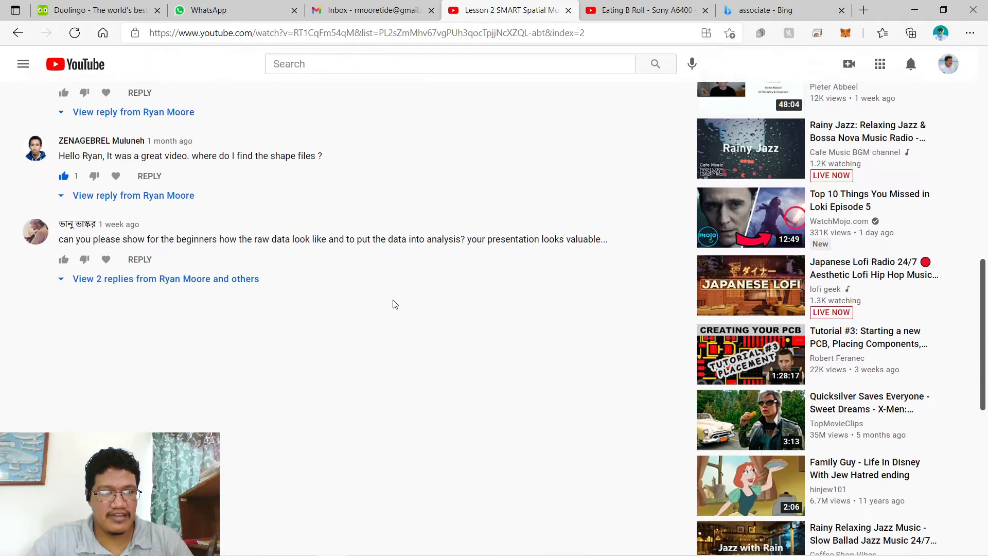
scroll(392, 304, up, 11)
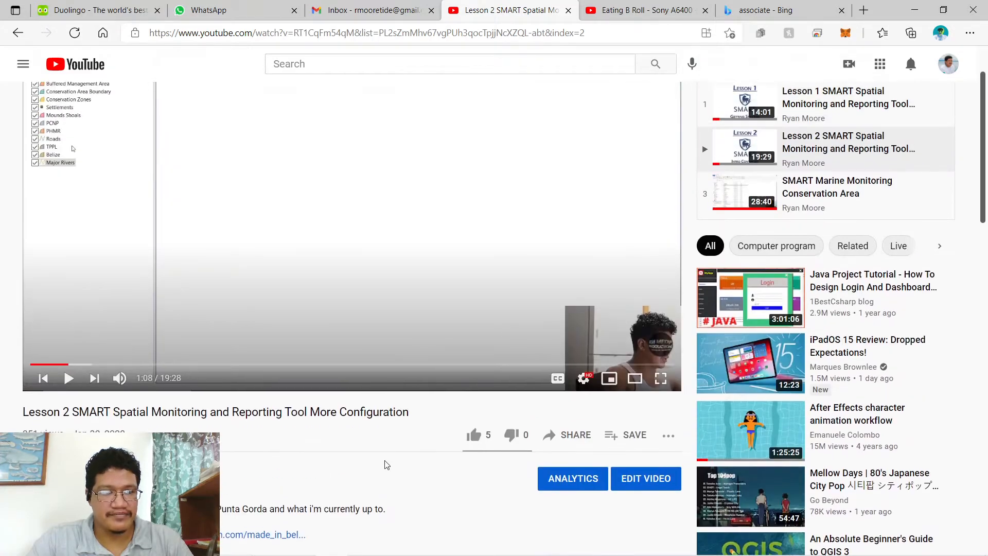
scroll(386, 463, up, 1)
scroll(389, 457, down, 4)
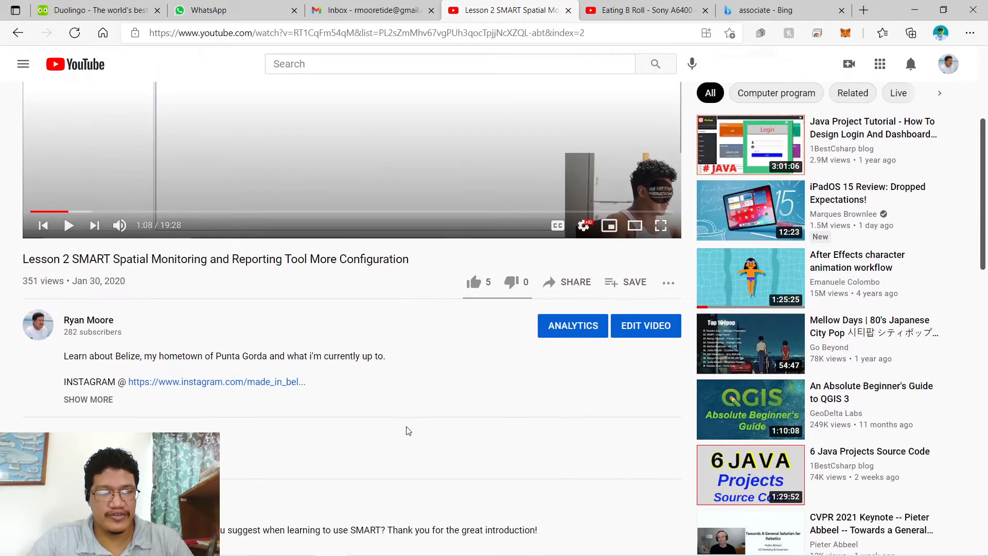
scroll(411, 427, up, 5)
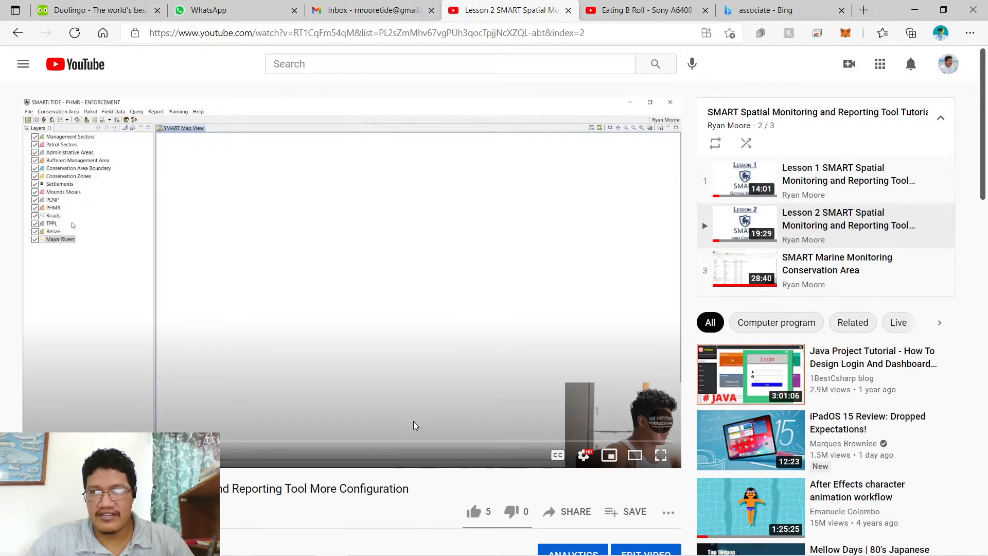
scroll(416, 425, down, 2)
scroll(416, 426, up, 2)
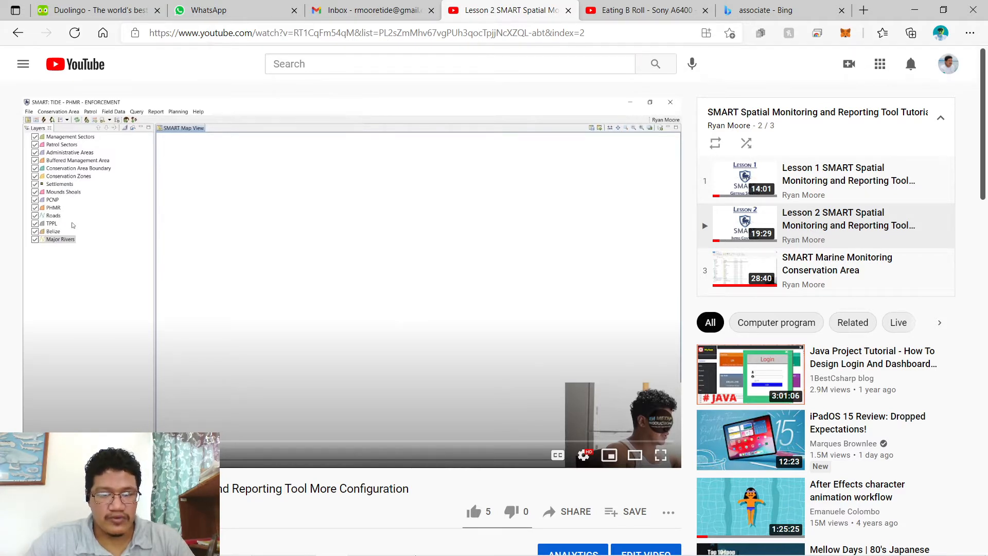
mouse_move(489, 536)
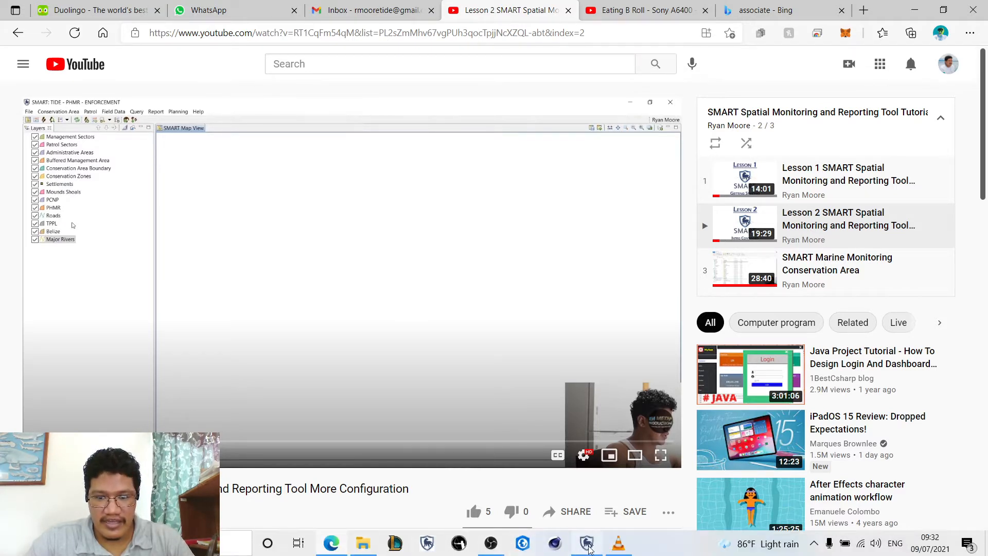
click(587, 543)
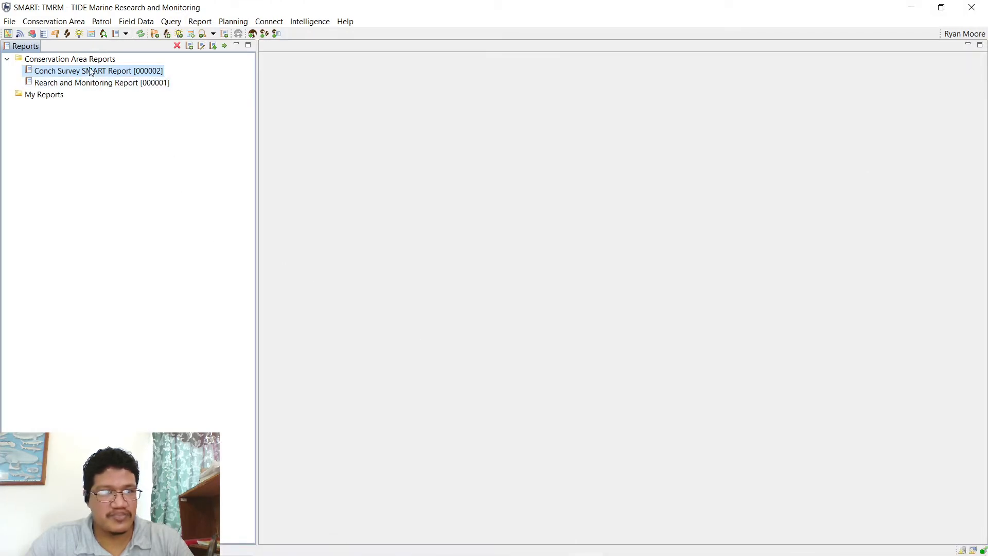
click(54, 24)
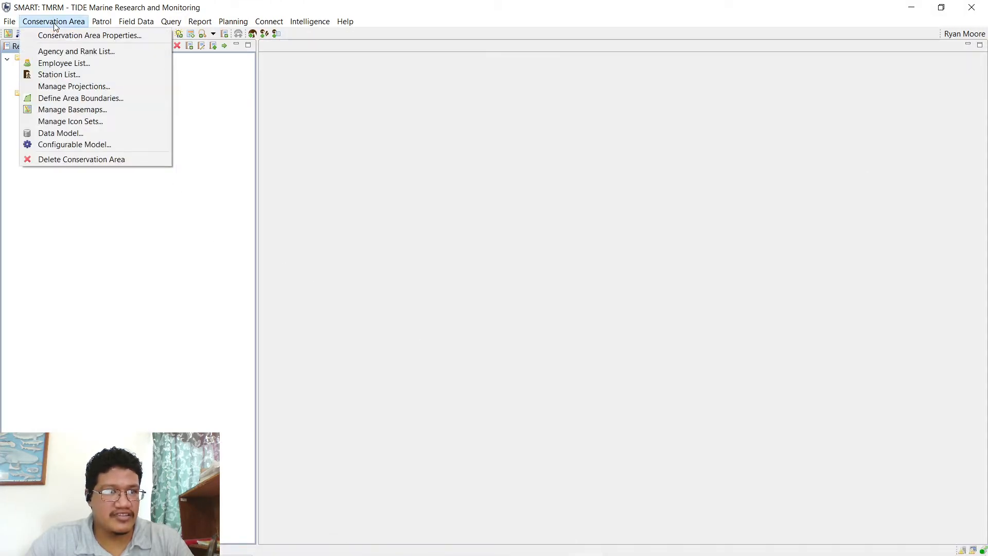
click(78, 135)
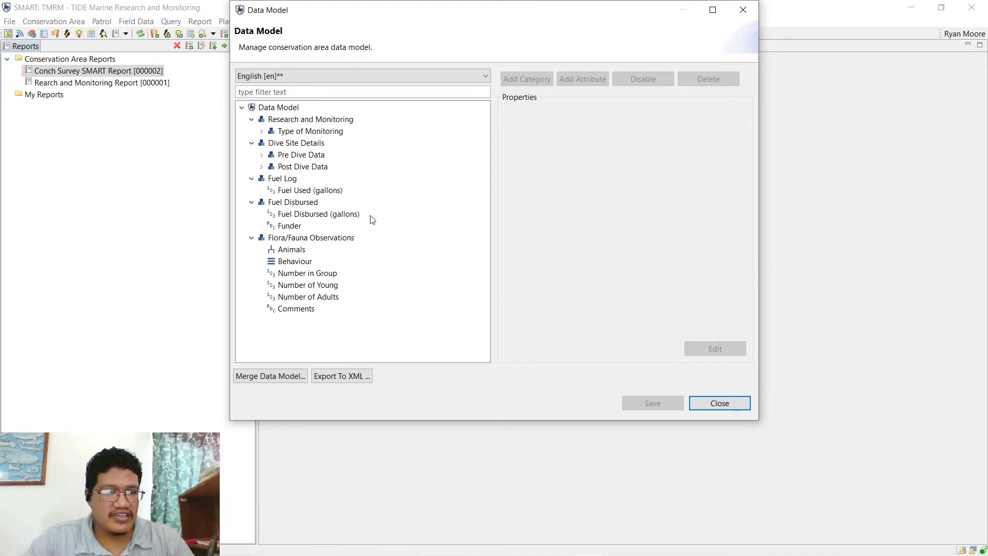
- Inspect the Flora/Fauna Observations, Fuel Disbursed, Fuel Log, Dive Site Details and Type of Monitoring categories
click(335, 240)
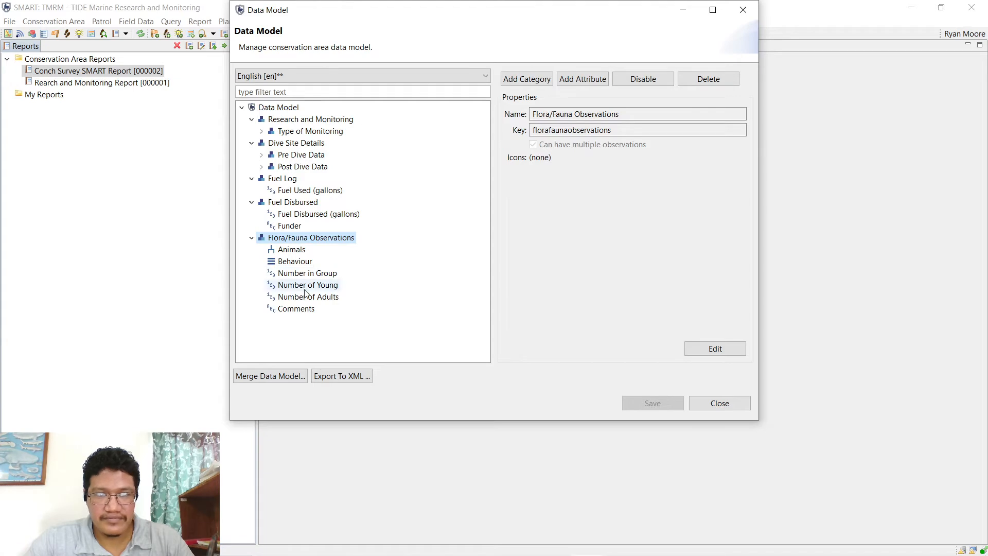
click(295, 202)
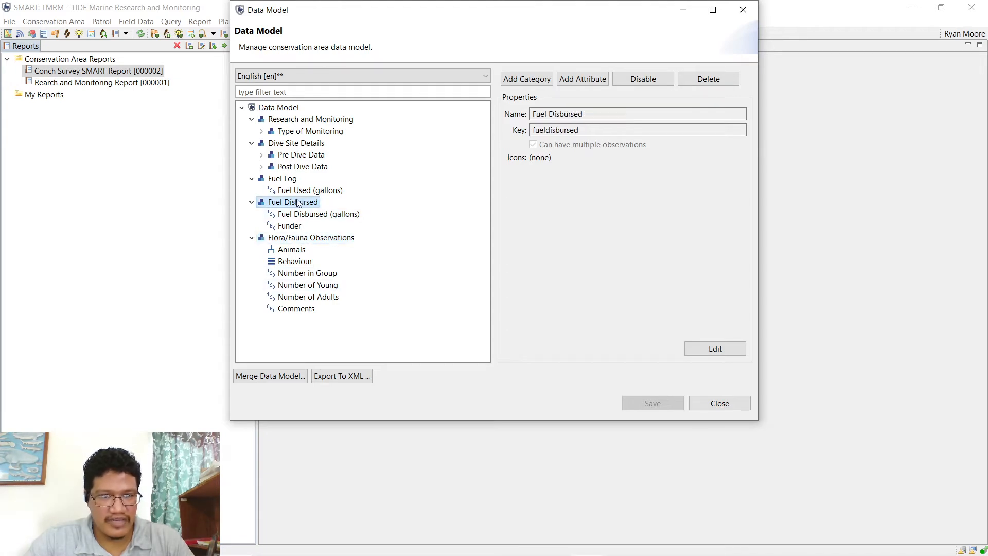
click(286, 179)
click(293, 202)
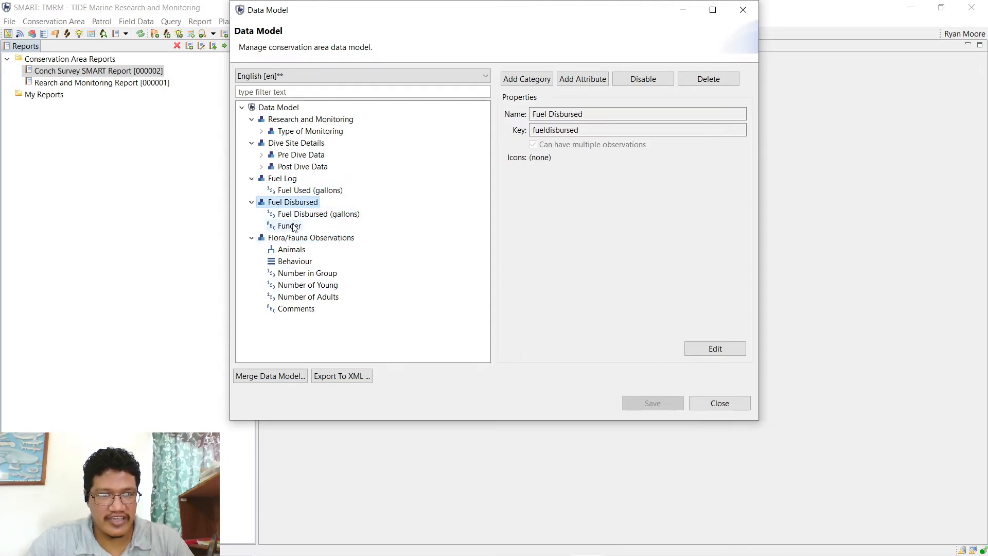
click(283, 179)
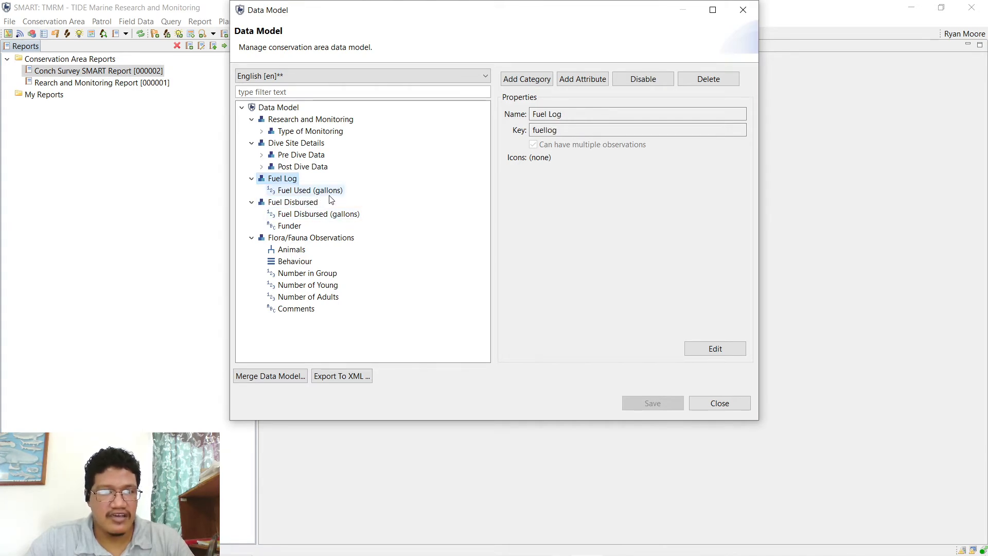
click(292, 143)
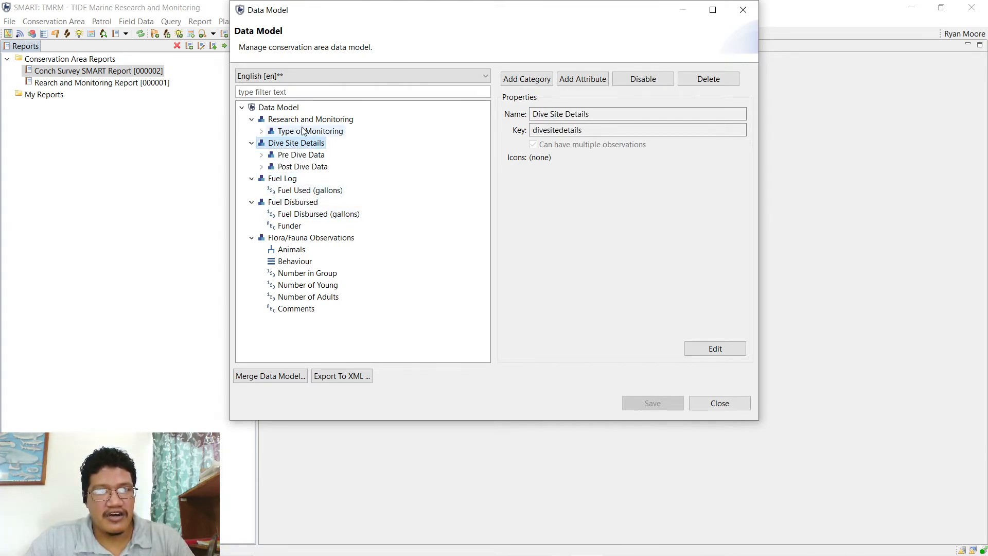
click(303, 132)
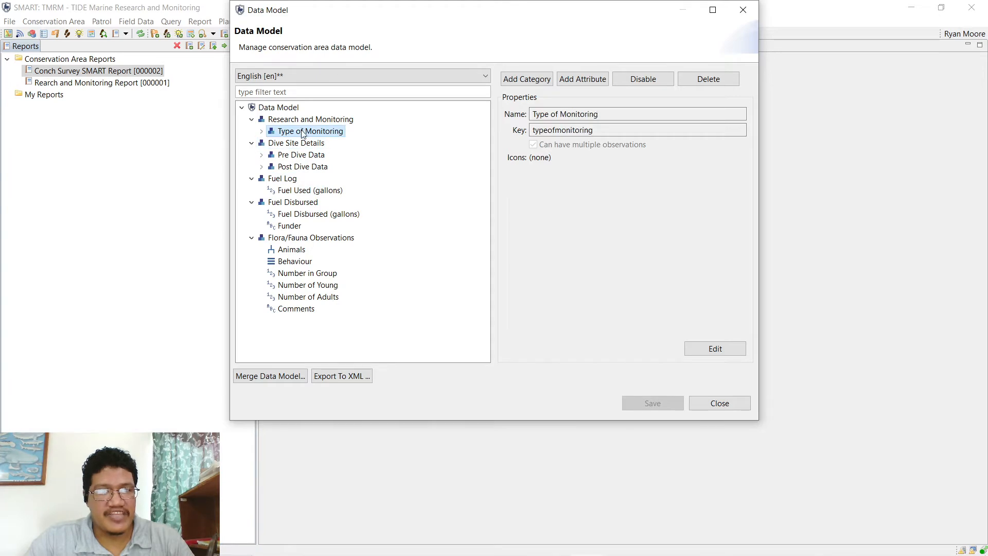
- Expand Type of Monitoring and browse Research and Monitoring Type values, selecting Wildlife Rescue or Necropsy
click(264, 132)
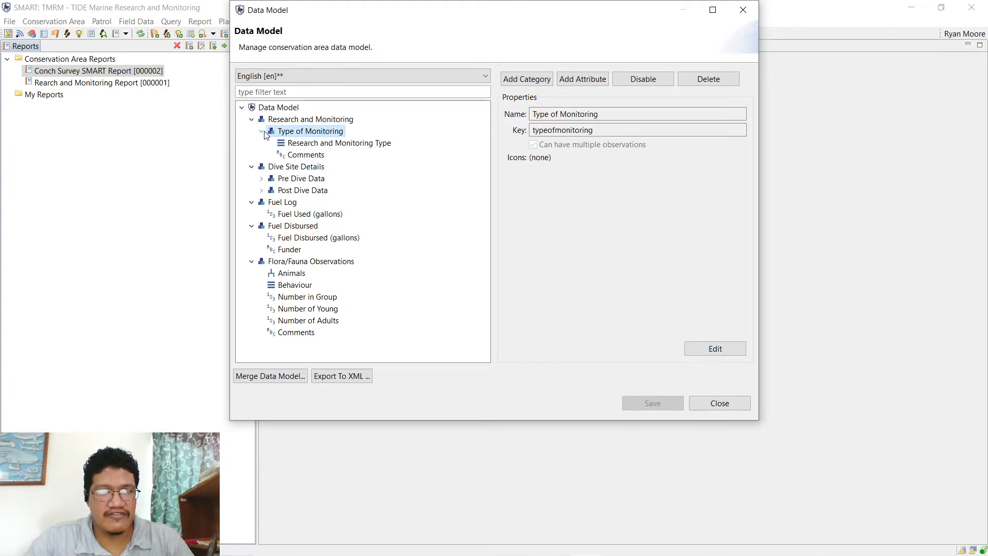
click(306, 144)
scroll(615, 271, down, 1)
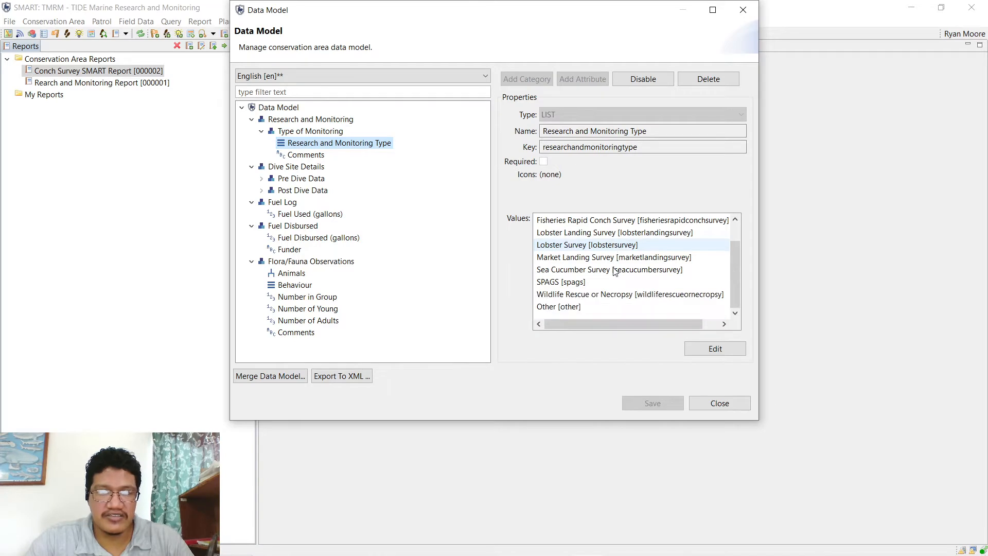
scroll(615, 272, up, 1)
scroll(611, 273, down, 1)
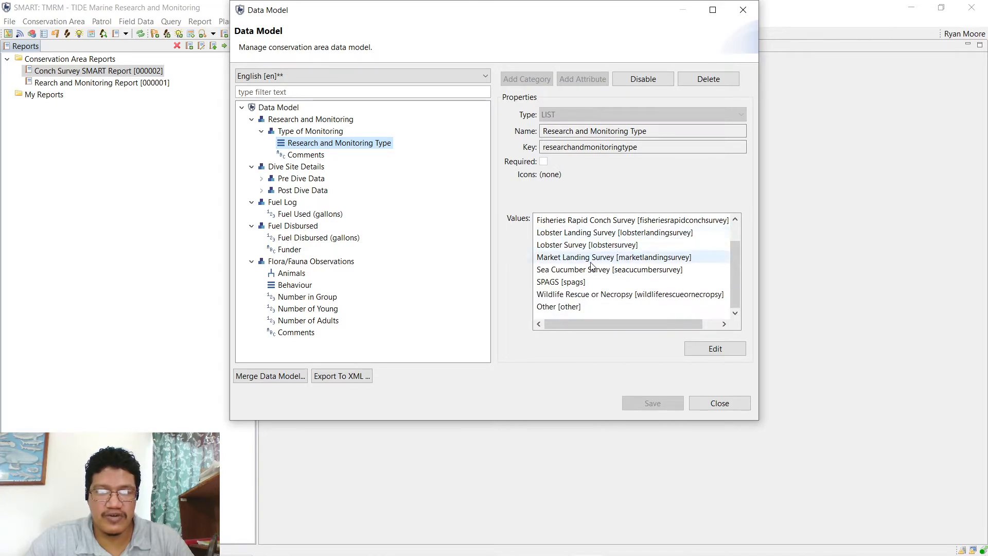
scroll(600, 300, up, 1)
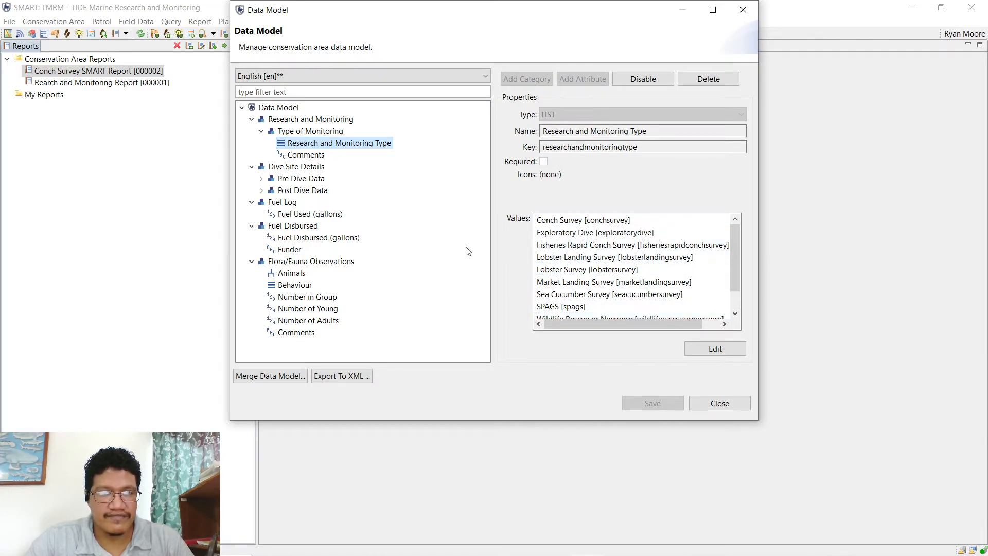
click(307, 133)
click(315, 143)
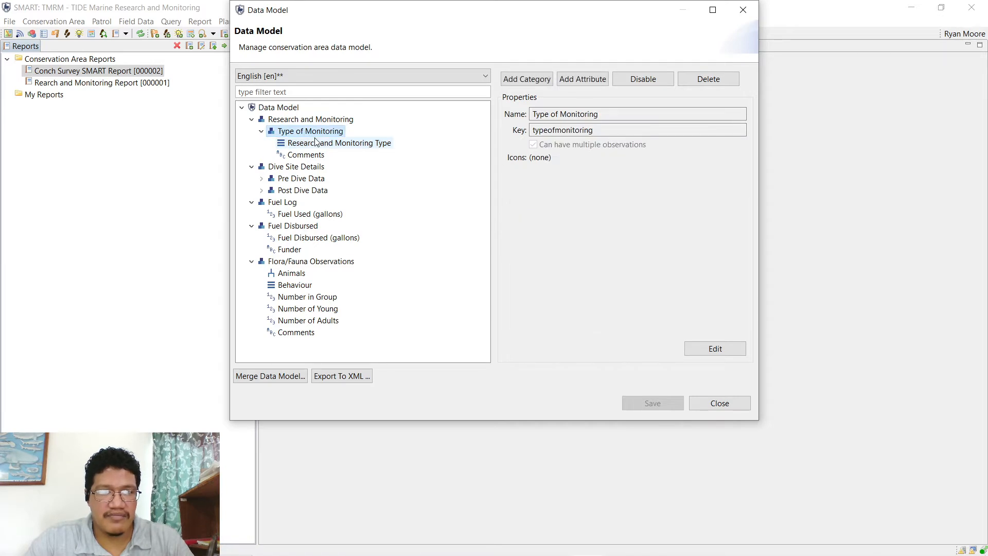
scroll(573, 298, down, 1)
click(573, 296)
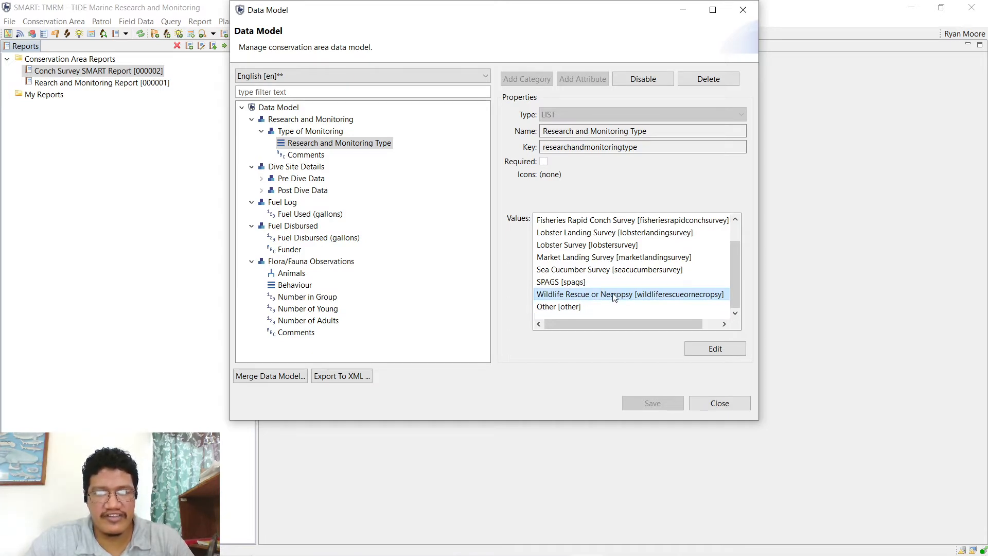
- Expand Pre Dive Data and view its monitoring type, Divers, Wave Condition and Cloud Cover attributes
click(305, 169)
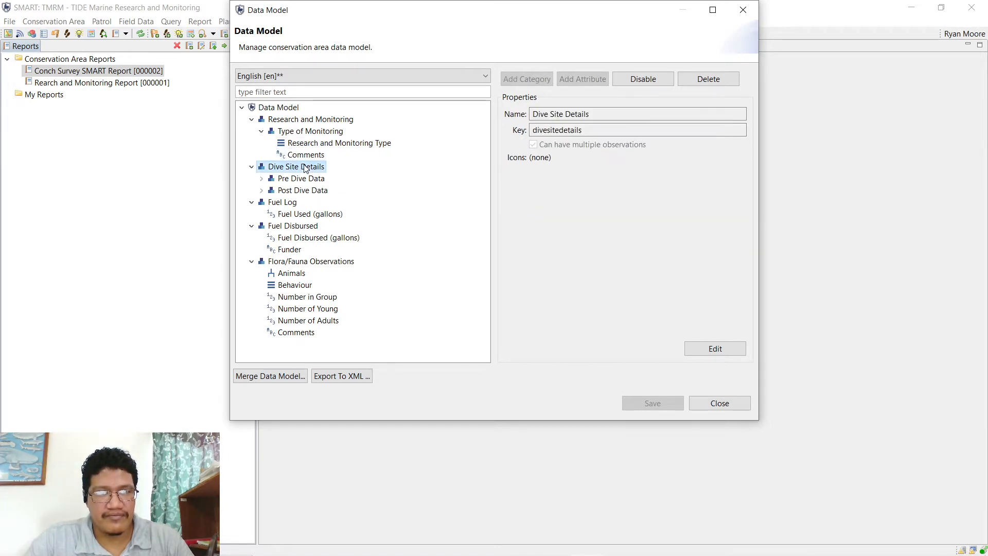
click(300, 180)
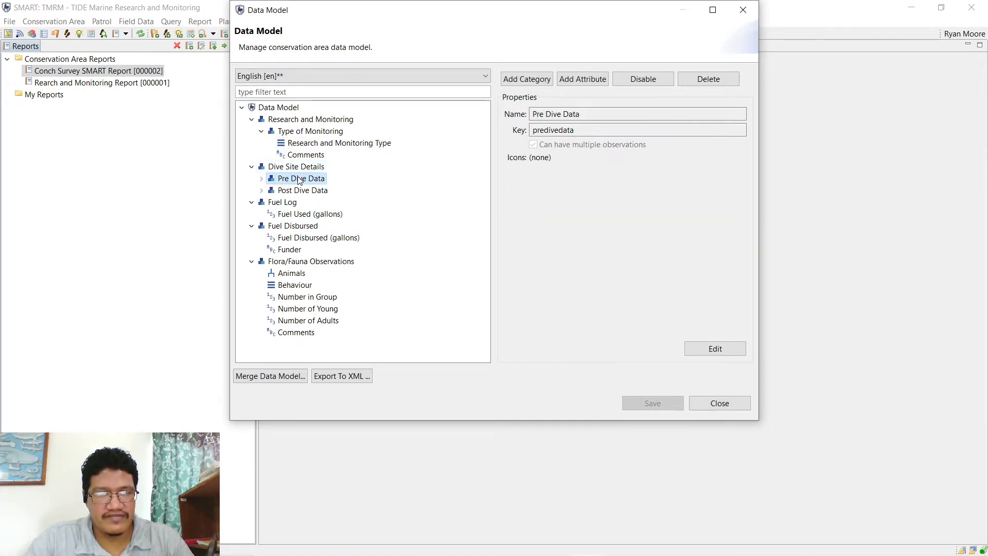
click(262, 179)
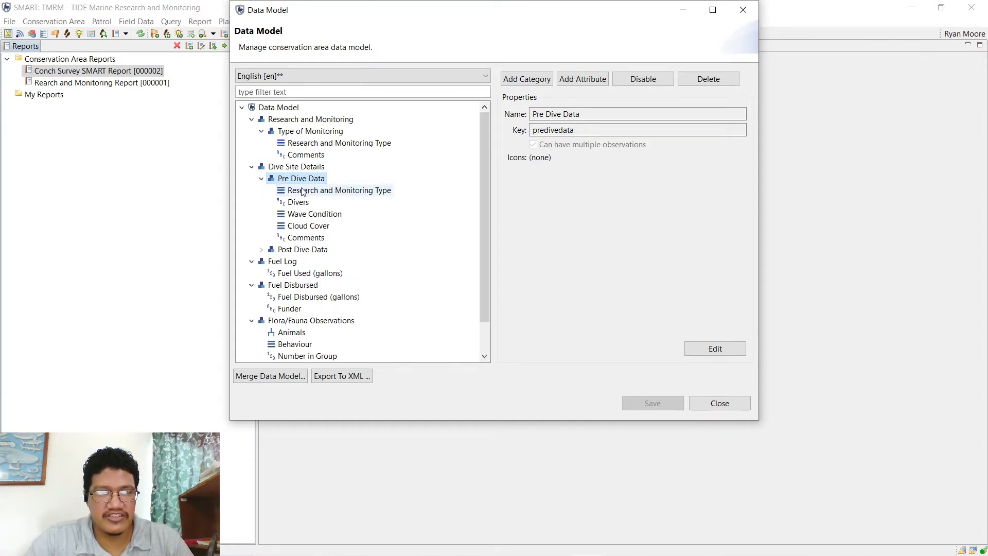
click(302, 191)
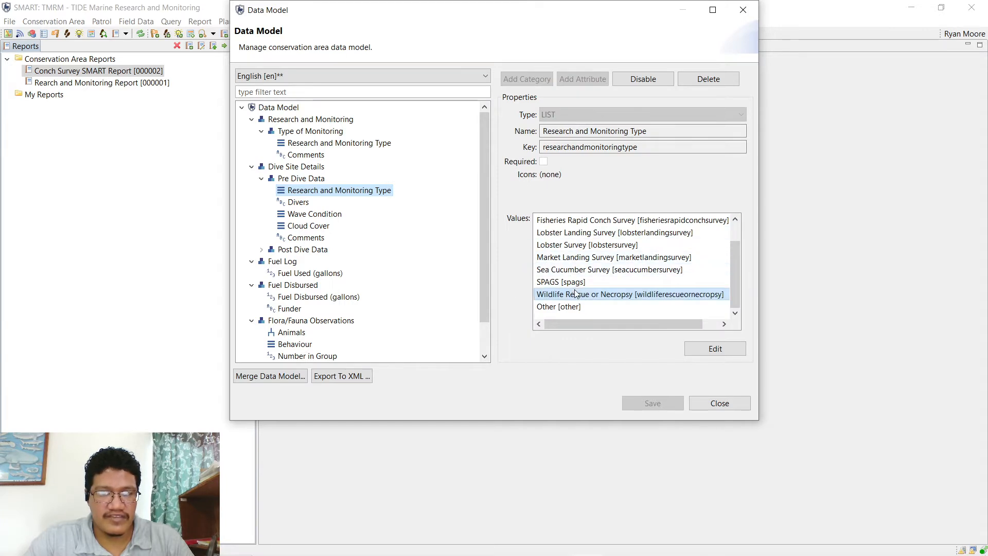
click(575, 271)
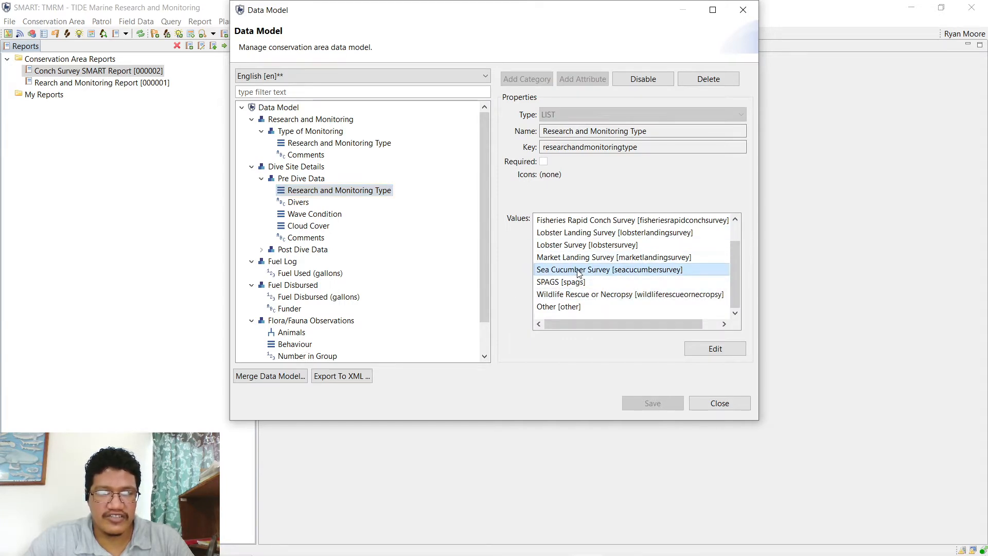
click(301, 203)
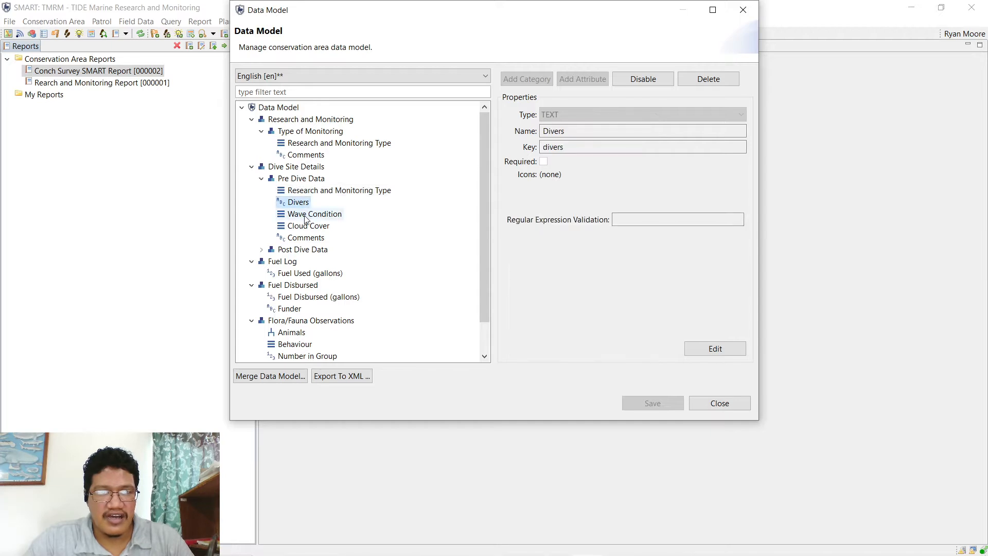
click(312, 215)
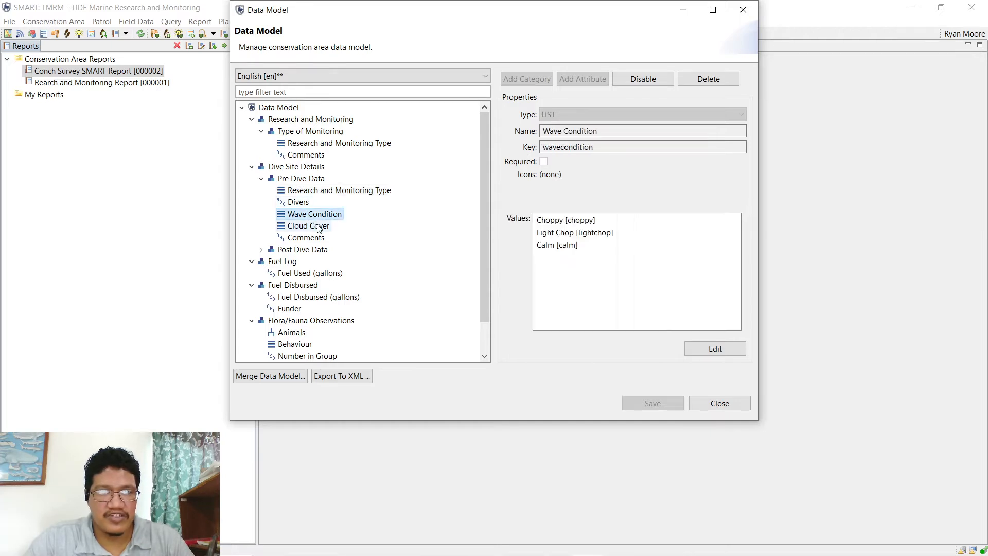
click(317, 229)
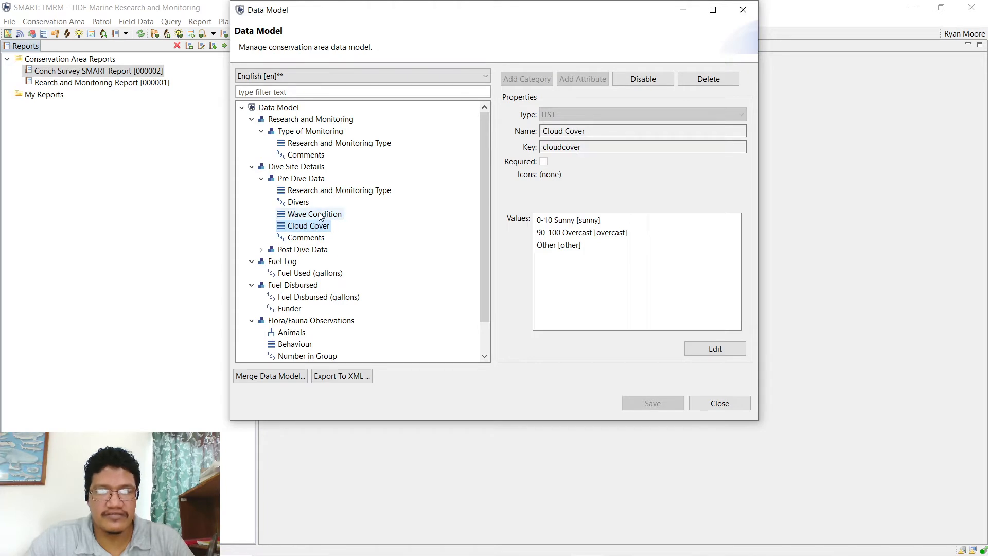
click(319, 191)
click(288, 178)
click(262, 178)
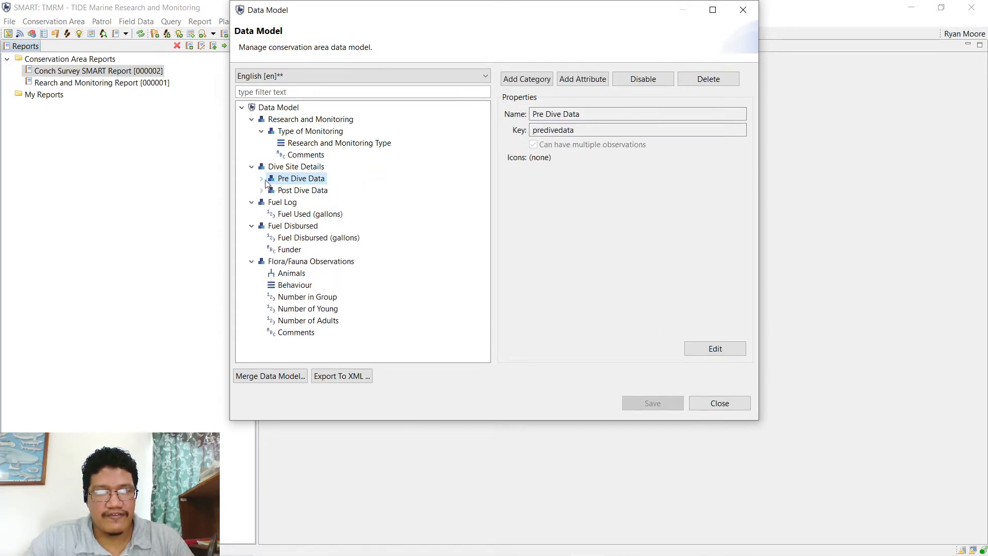
- Expand Post Dive Data and view its Wave Condition and Visibility (ft) attributes
click(261, 190)
click(261, 190)
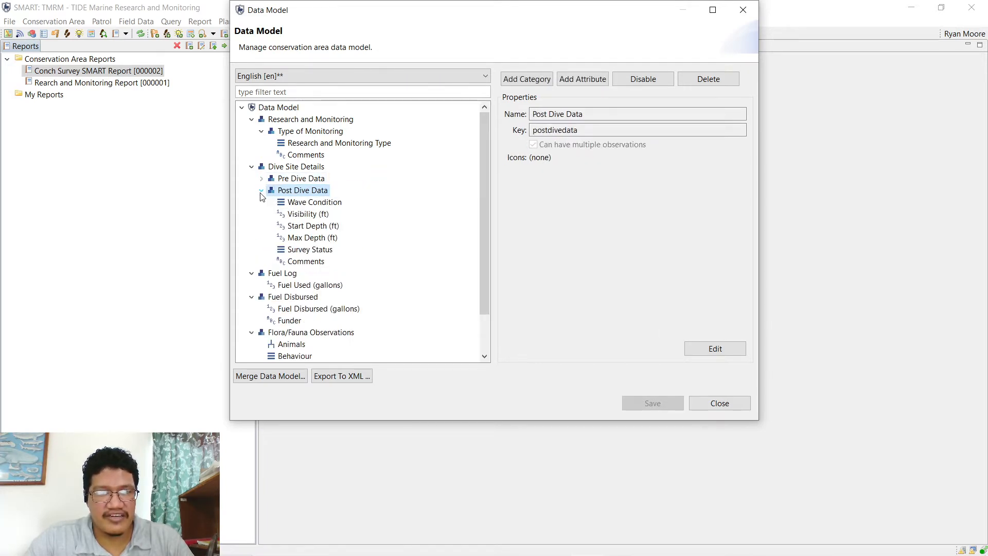
click(301, 202)
click(313, 216)
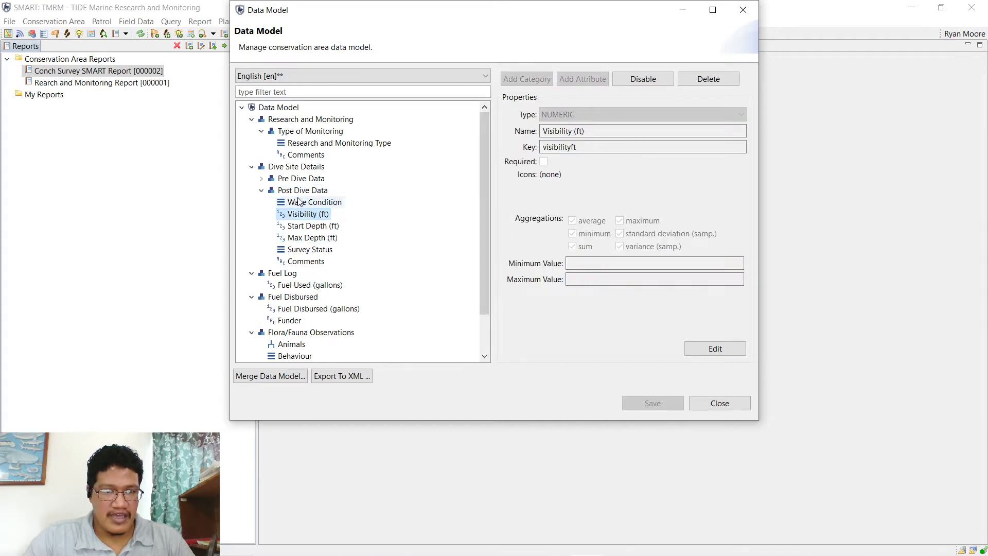
click(281, 191)
click(261, 190)
- Re-expand Pre Dive Data and view its Comments attribute
click(281, 180)
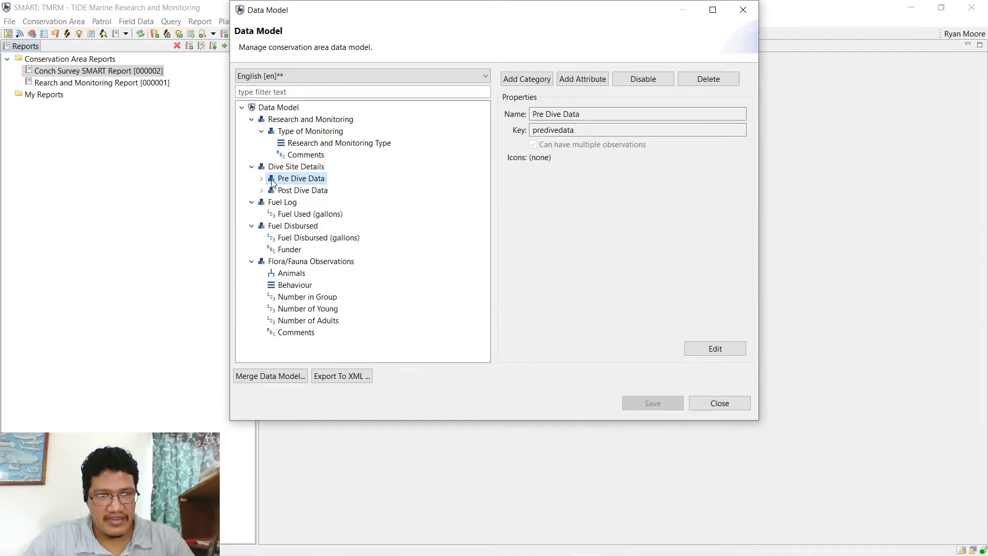
click(262, 179)
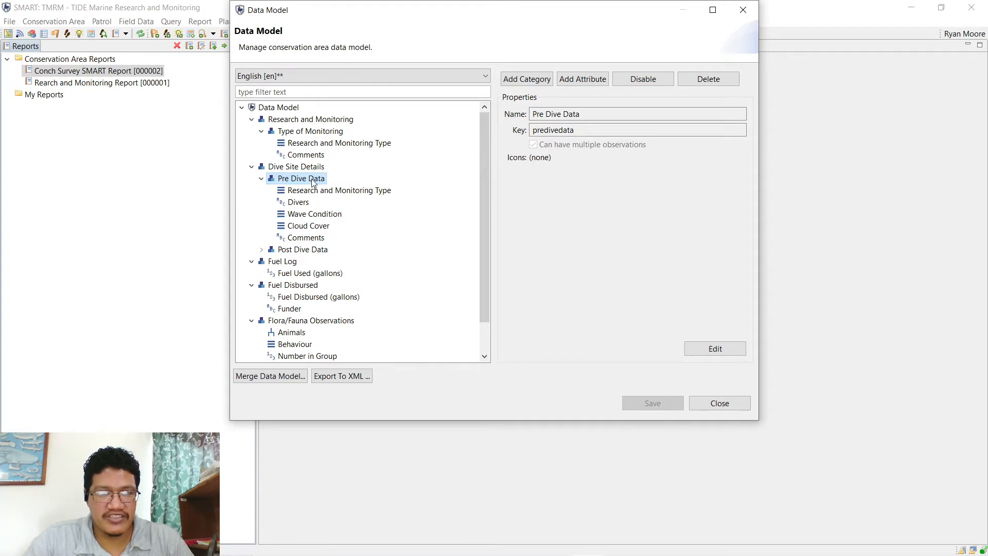
click(305, 237)
click(302, 180)
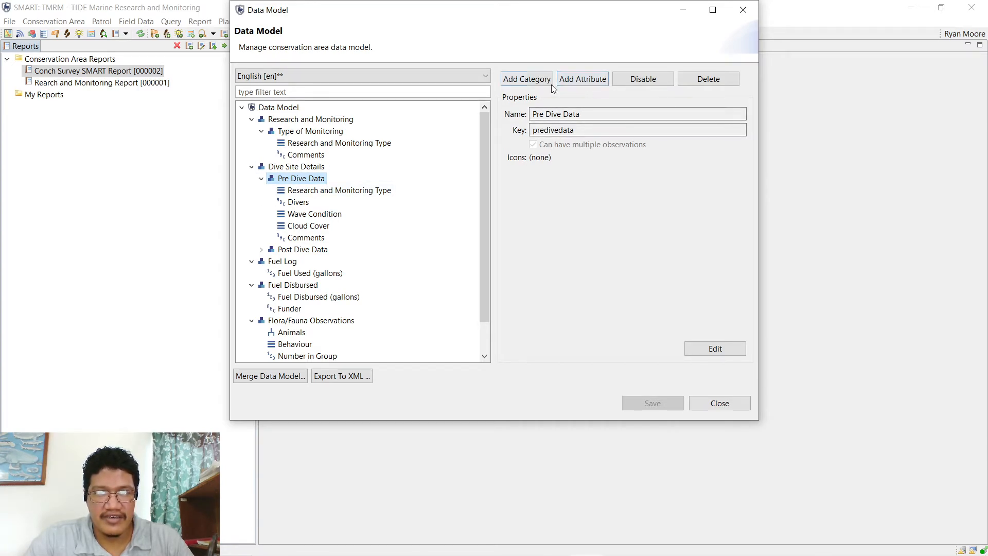
- Create a new LIST attribute named 'Dive Site Name' under Pre Dive Data
click(587, 85)
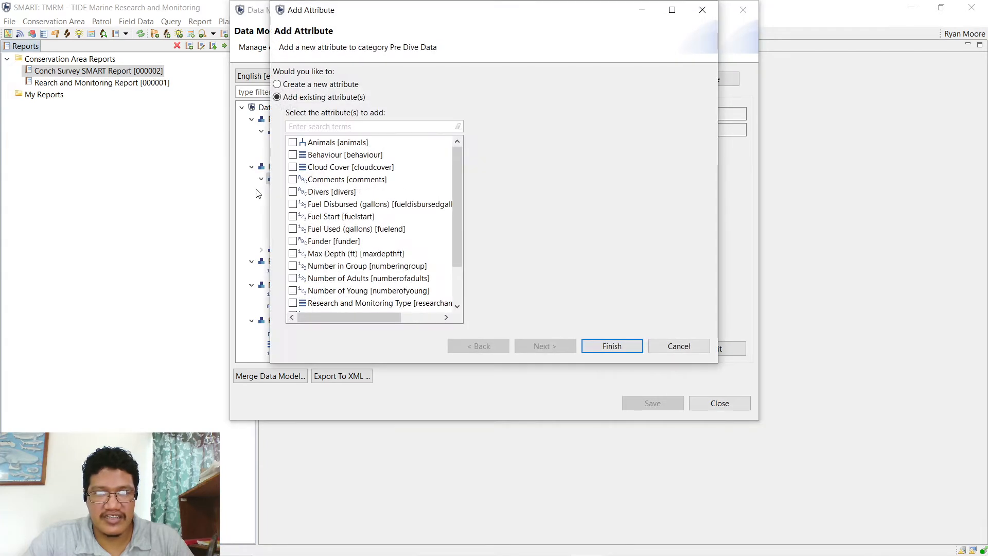
click(309, 85)
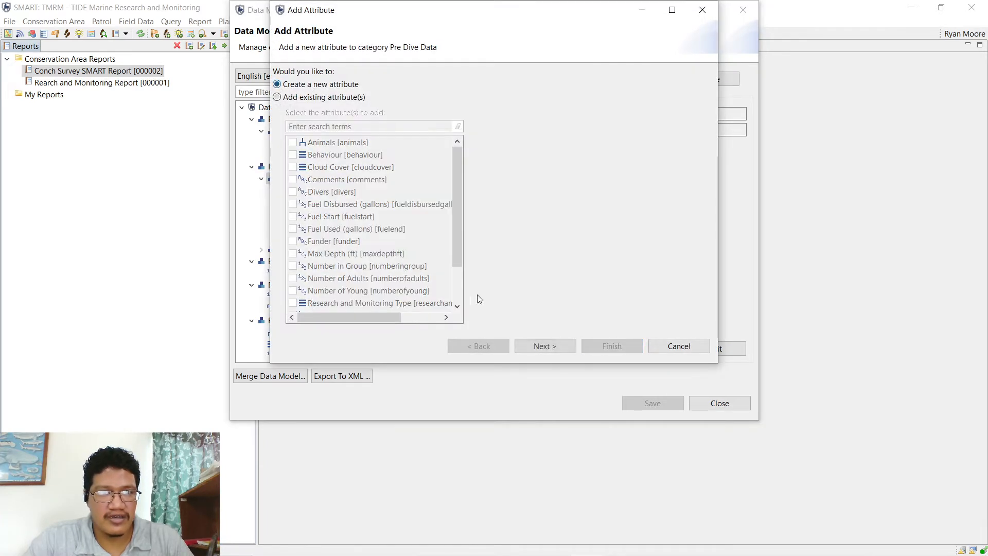
click(535, 347)
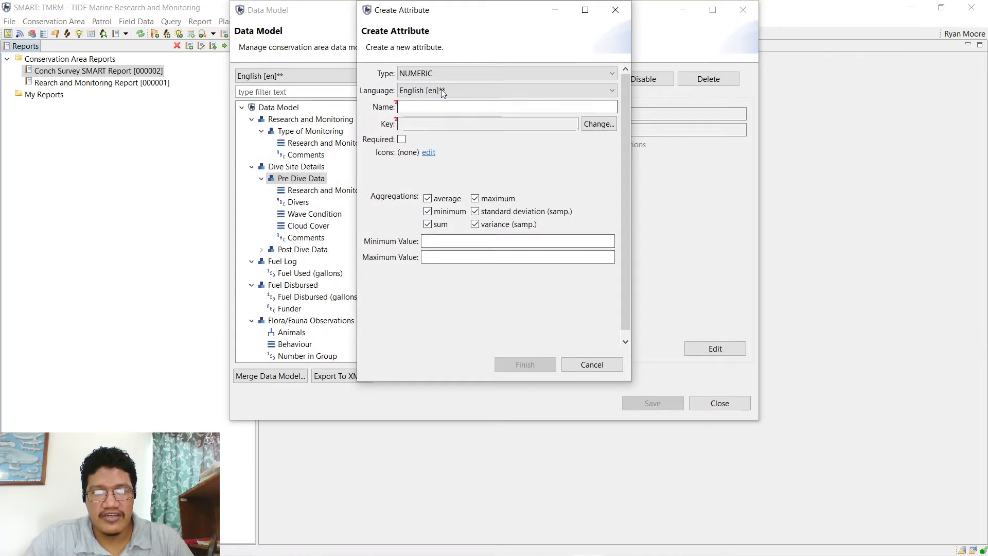
click(443, 73)
click(433, 106)
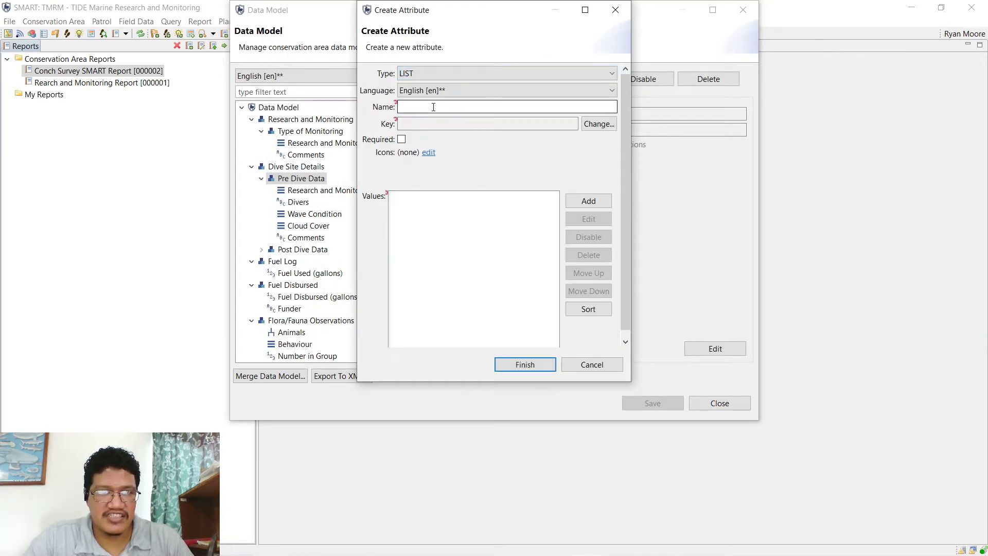
click(449, 103)
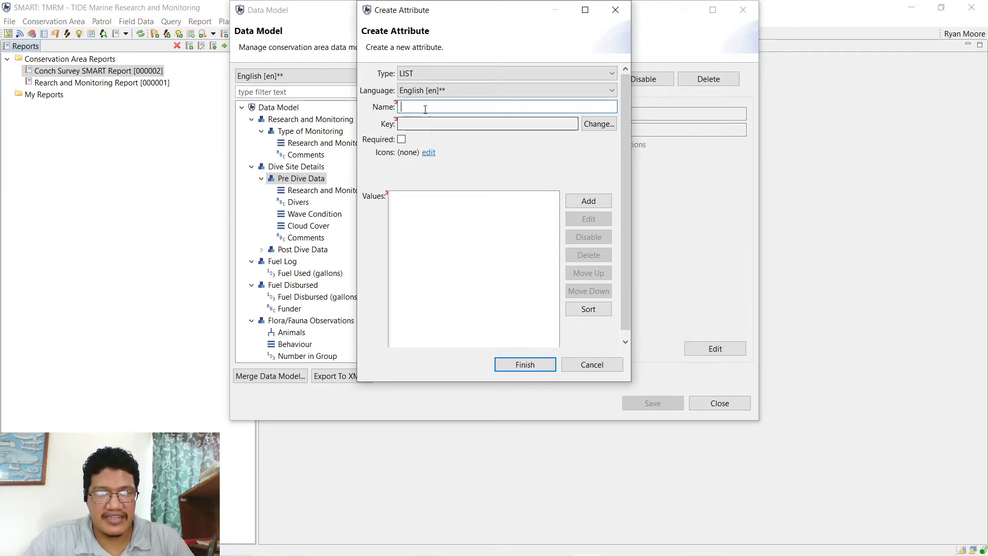
text(Dive )
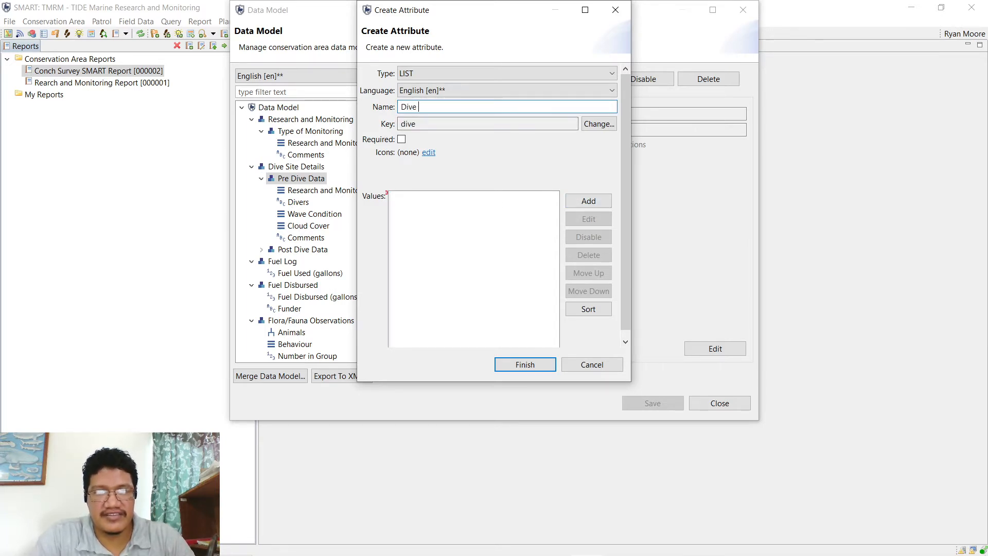
text(Site)
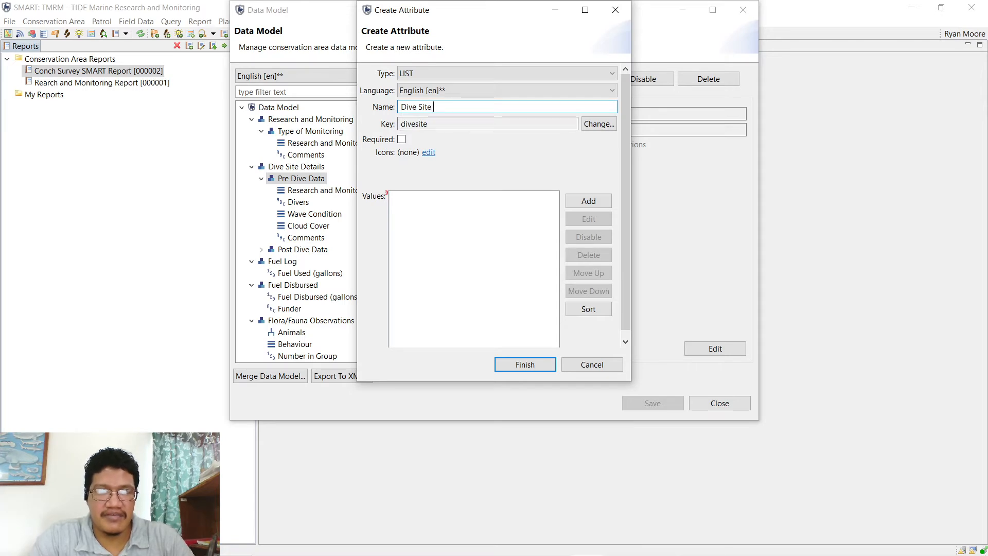
text( Name)
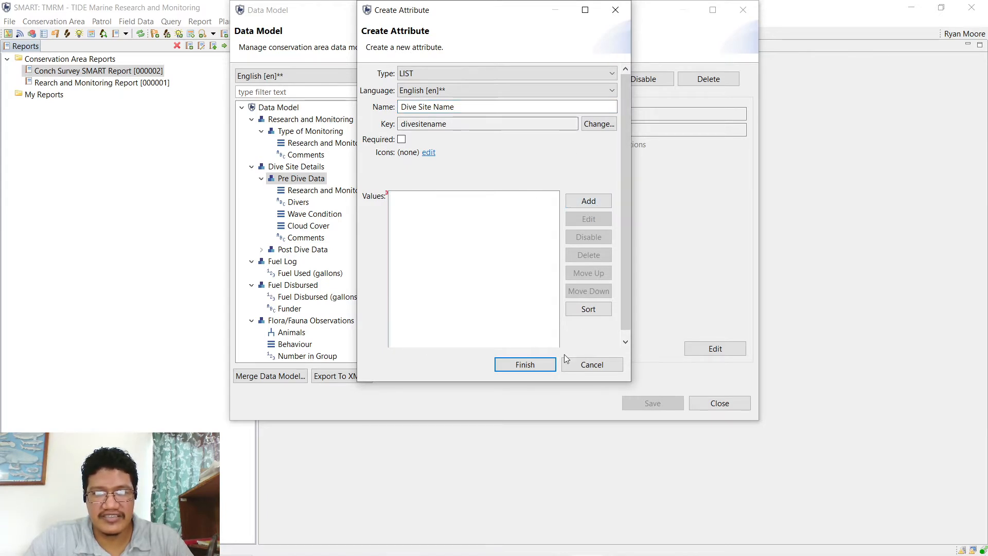
click(525, 365)
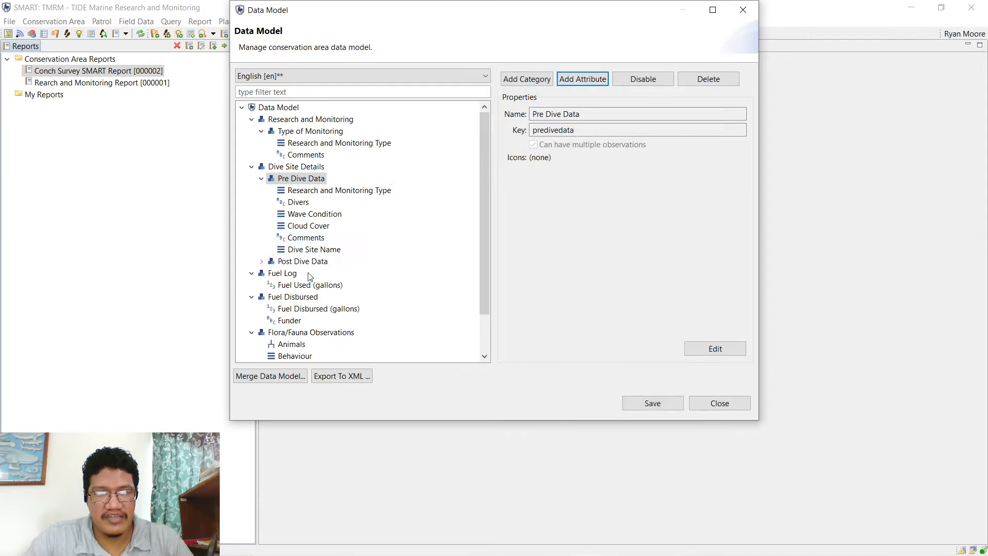
- View the new Dive Site Name attribute's properties and expand Post Dive Data
click(313, 191)
click(334, 252)
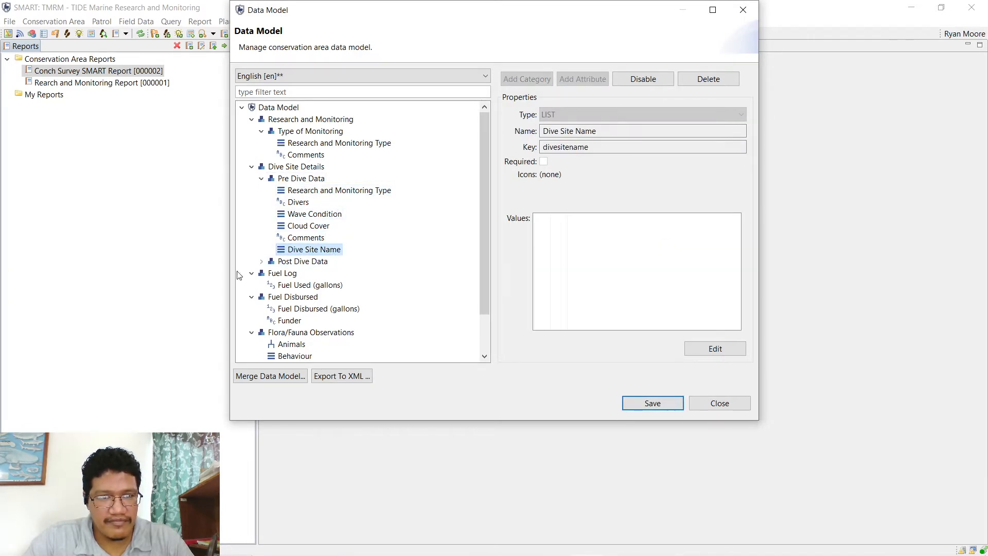
double_click(305, 263)
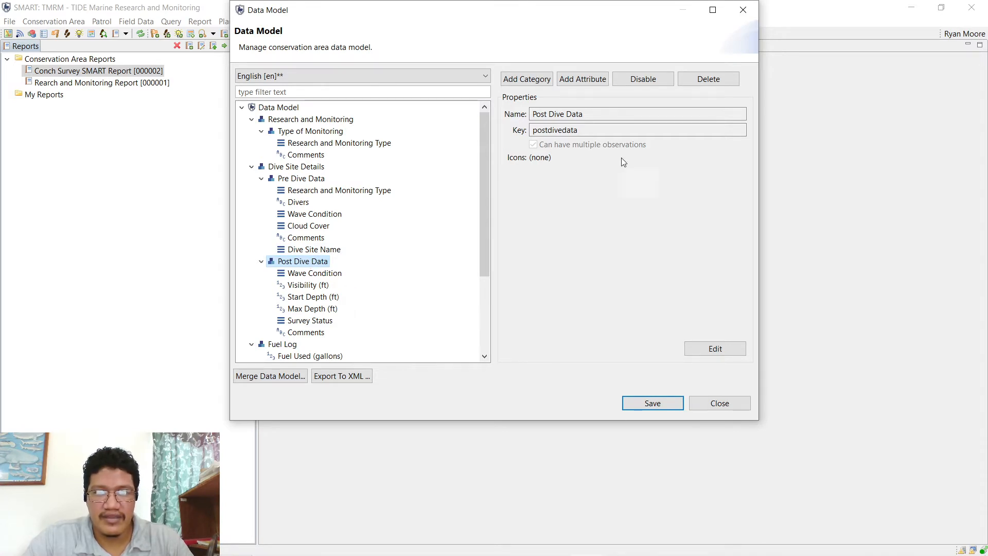
- Add the existing Dive Site Name [divesitename] attribute to Post Dive Data
click(581, 78)
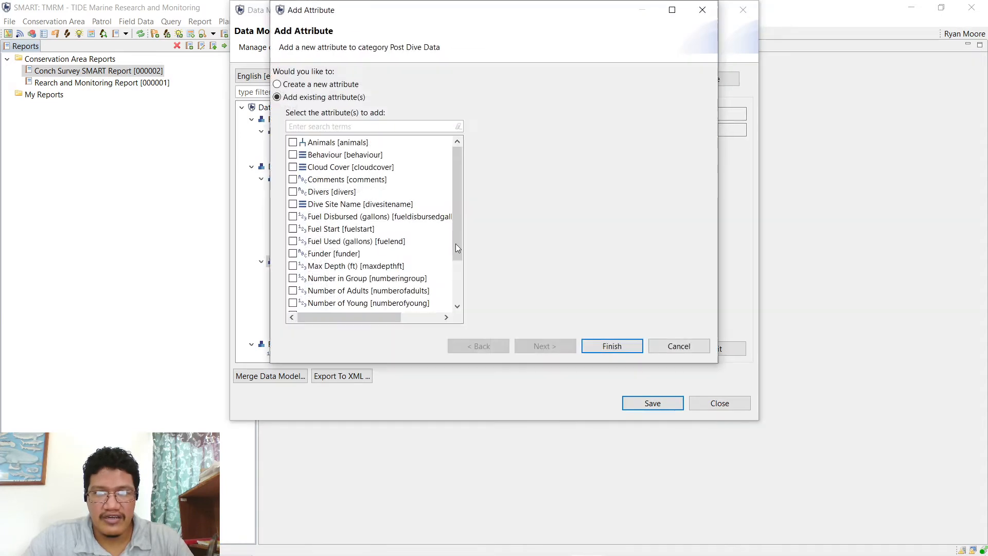
click(318, 205)
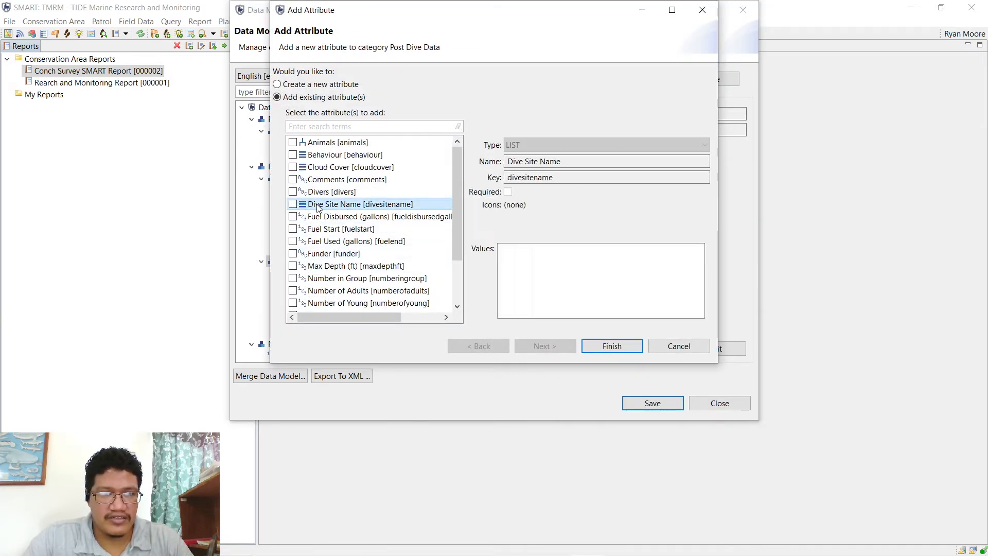
click(293, 204)
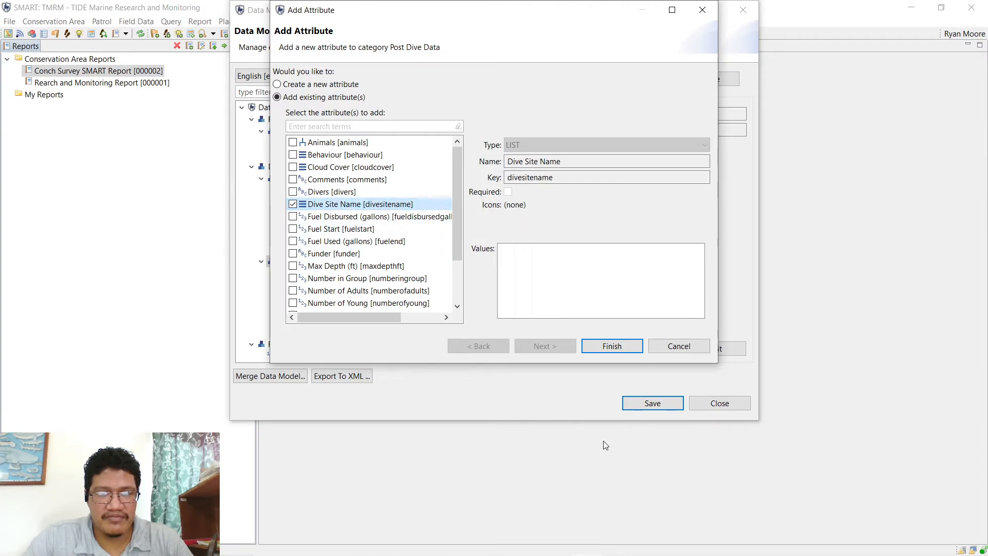
click(612, 347)
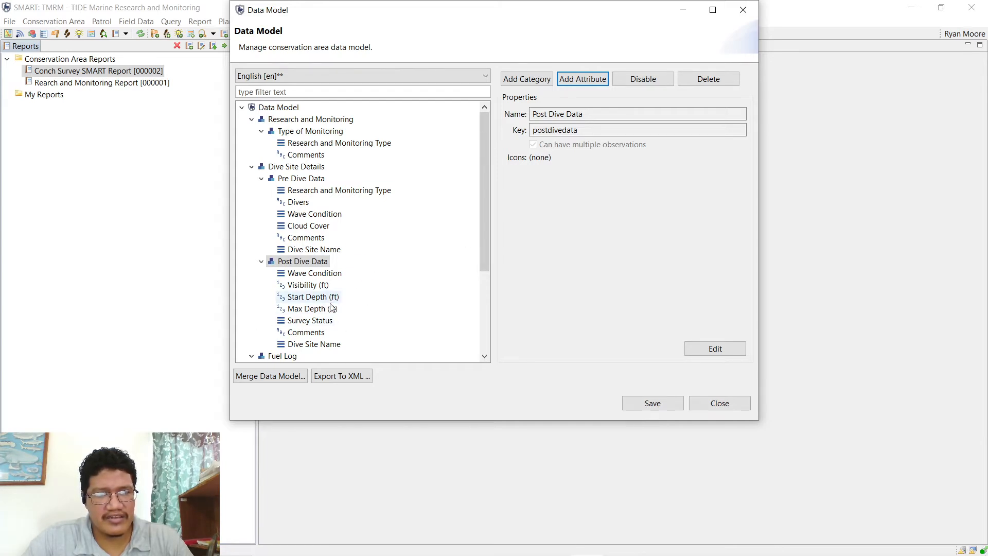
- Review Post Dive Data's Start Depth and Wave Condition attributes, then save and close the data model
click(303, 303)
key(Up)
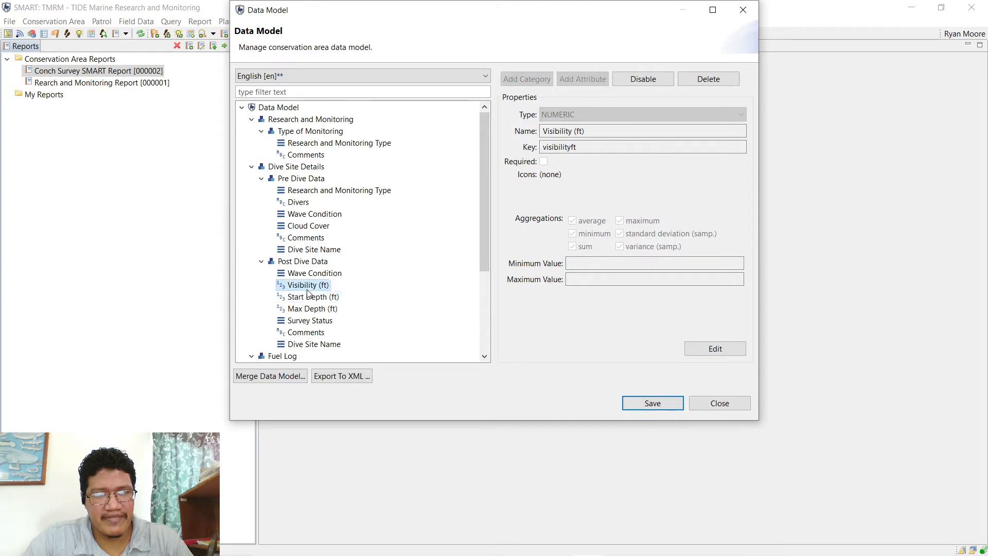
key(Down)
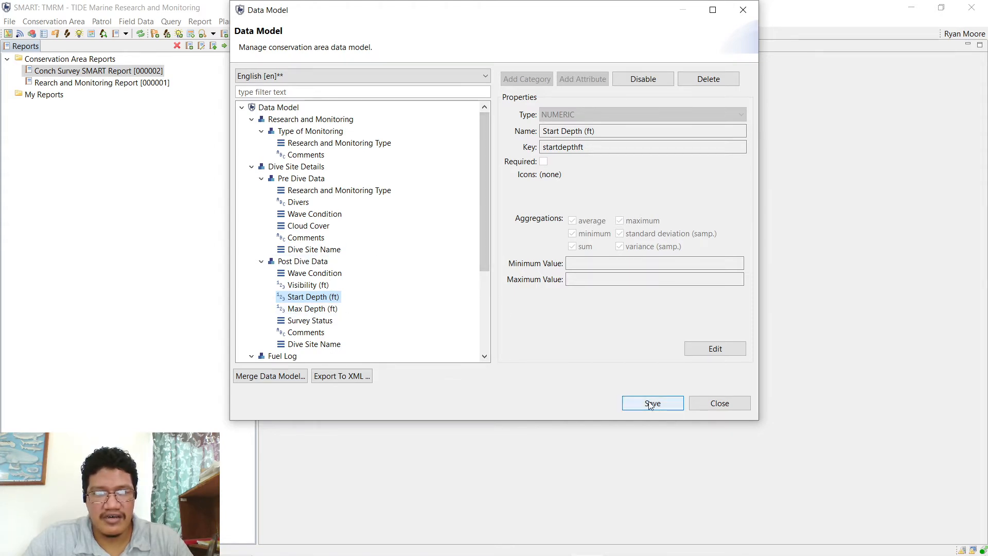
click(309, 273)
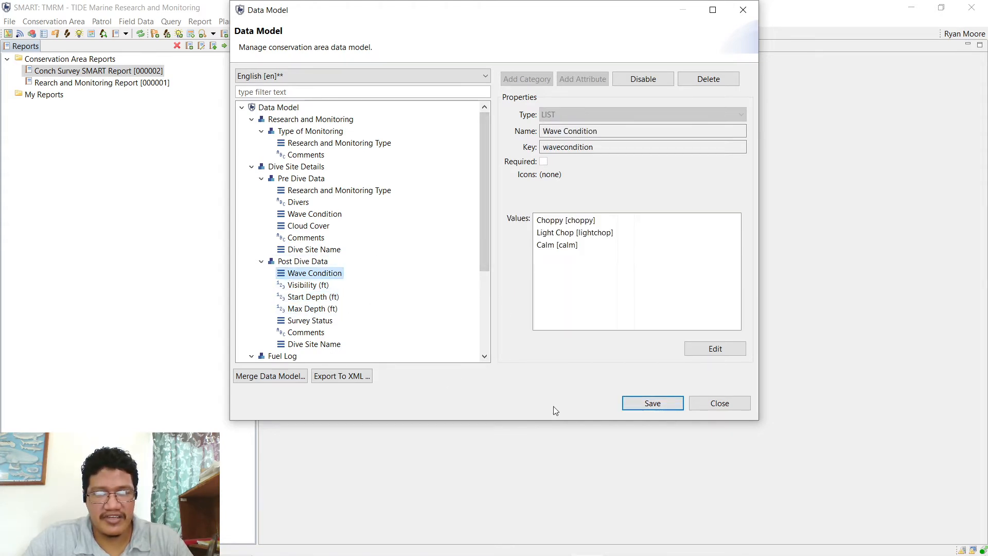
click(642, 405)
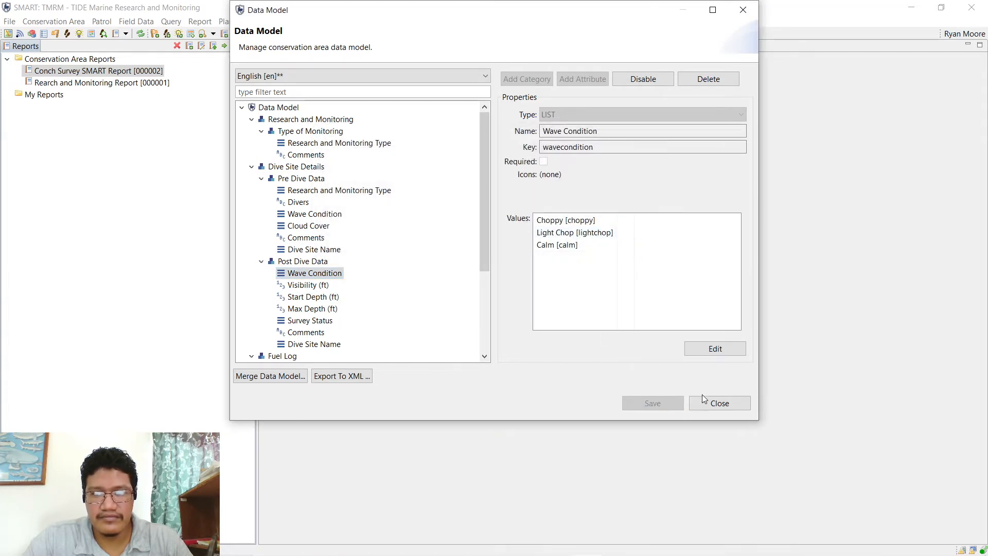
click(704, 401)
click(51, 21)
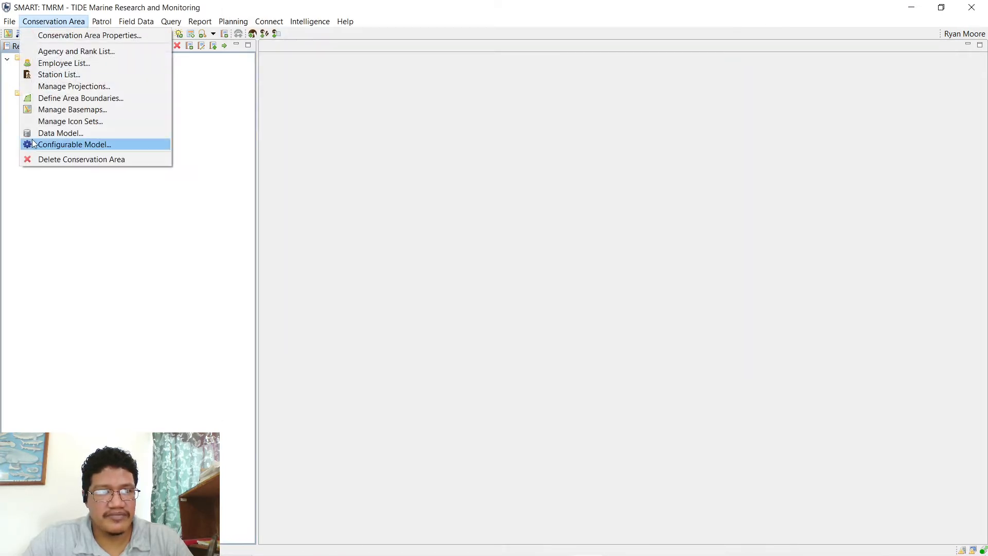
- Edit the Research and Monitoring configuration, moving Dive Site Name to second place under Pre Dive Data
click(62, 146)
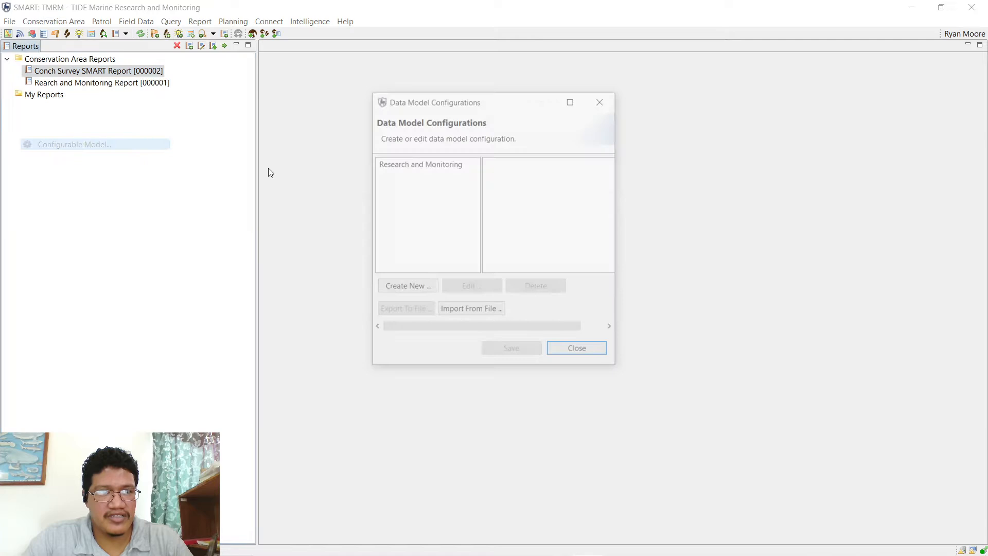
click(431, 162)
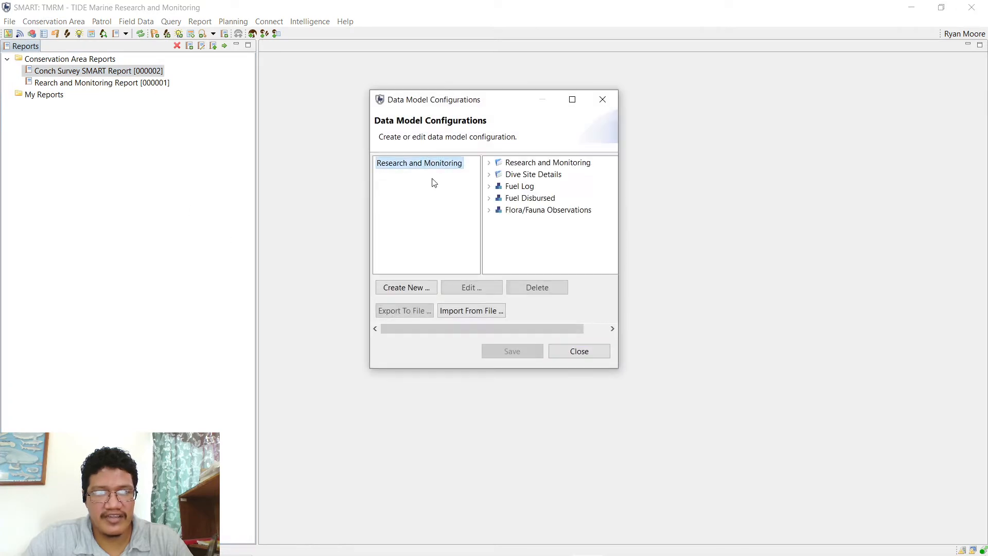
click(485, 289)
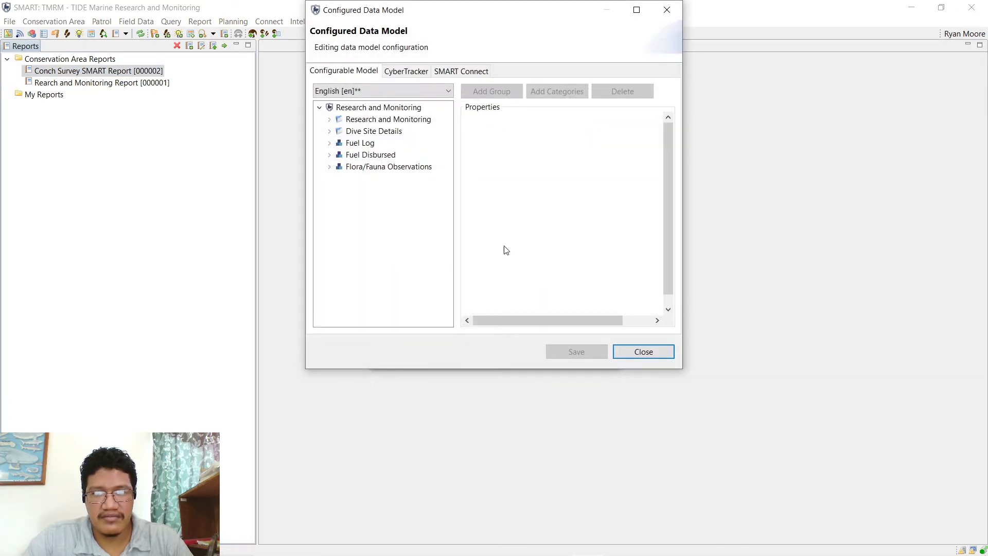
click(331, 135)
click(330, 133)
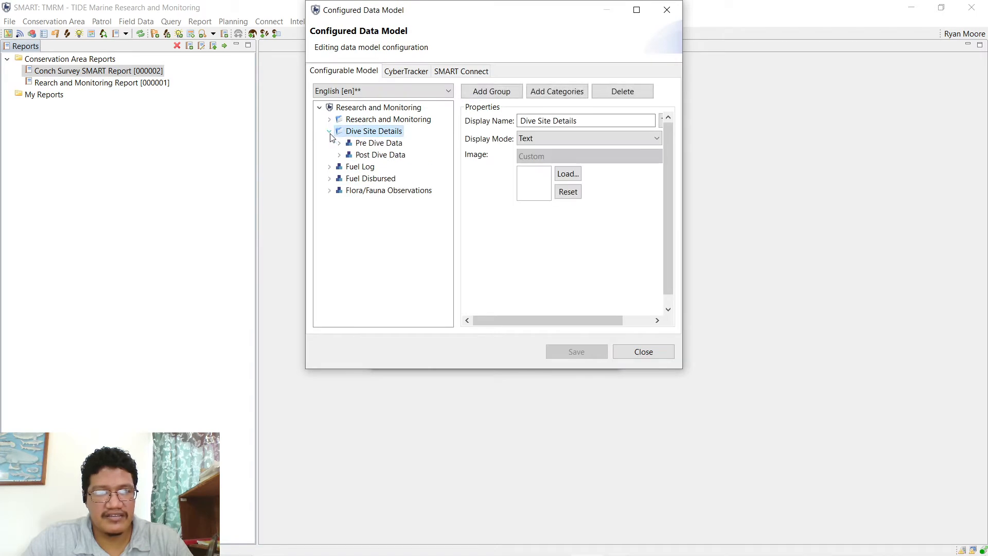
click(338, 143)
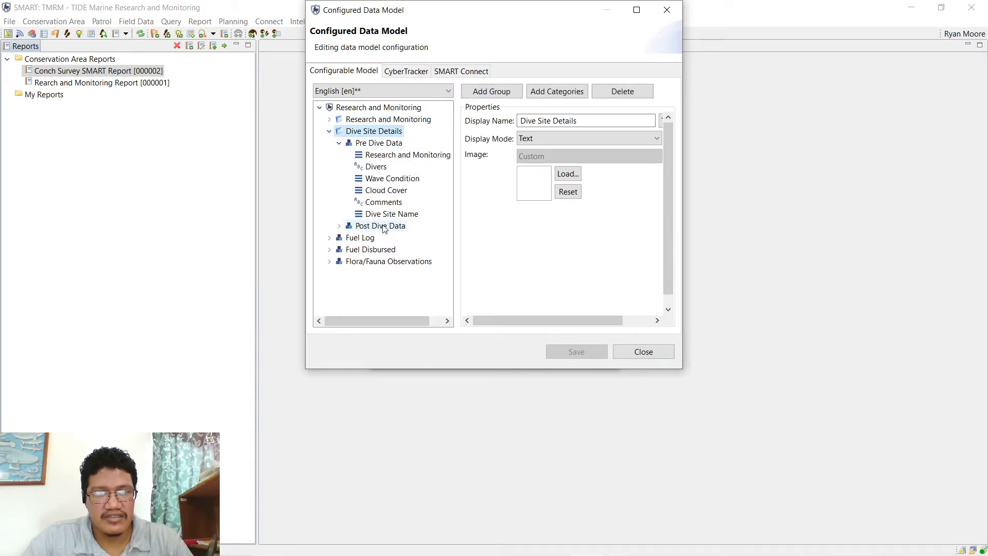
click(393, 214)
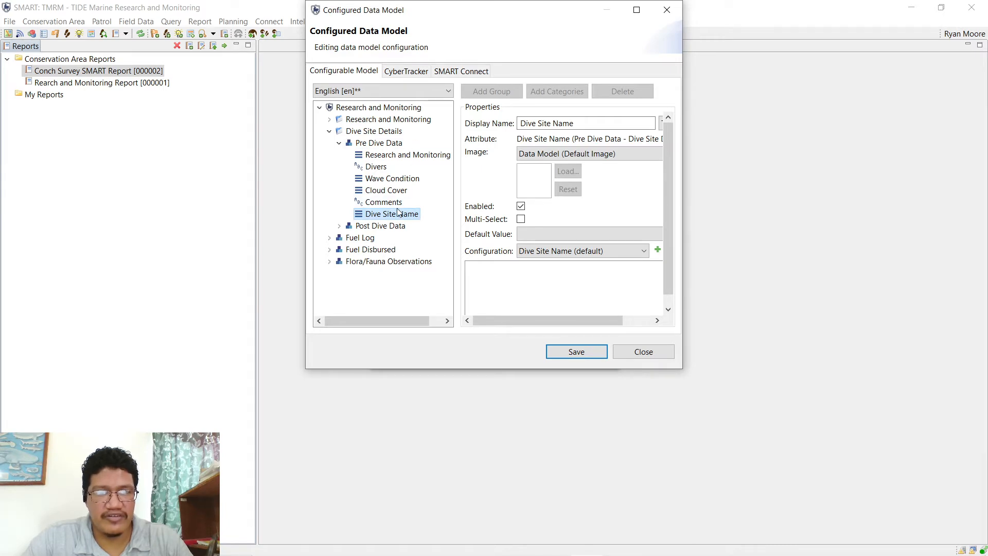
drag(398, 217, 395, 167)
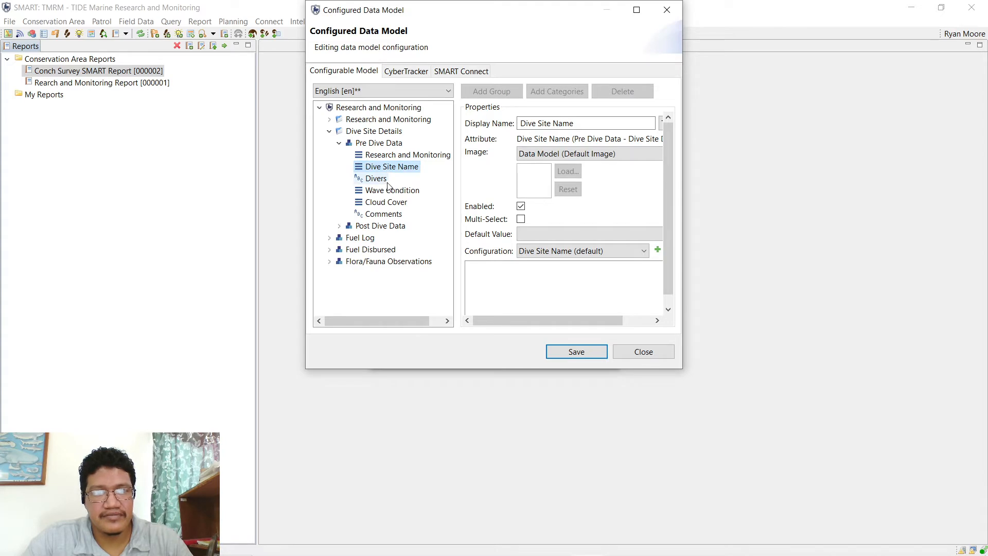
- View the Divers and Comments properties under Pre Dive Data, then expand Post Dive Data
click(372, 179)
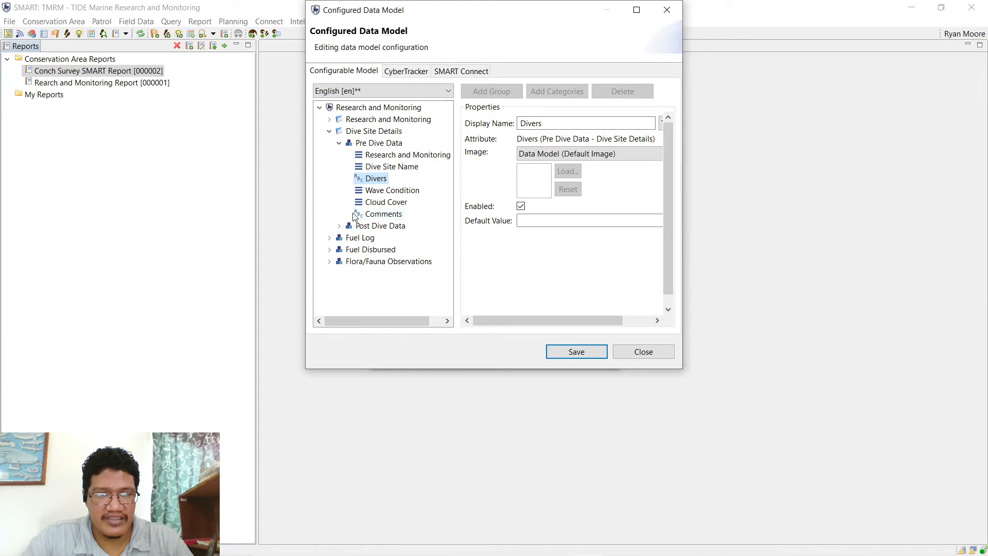
click(381, 215)
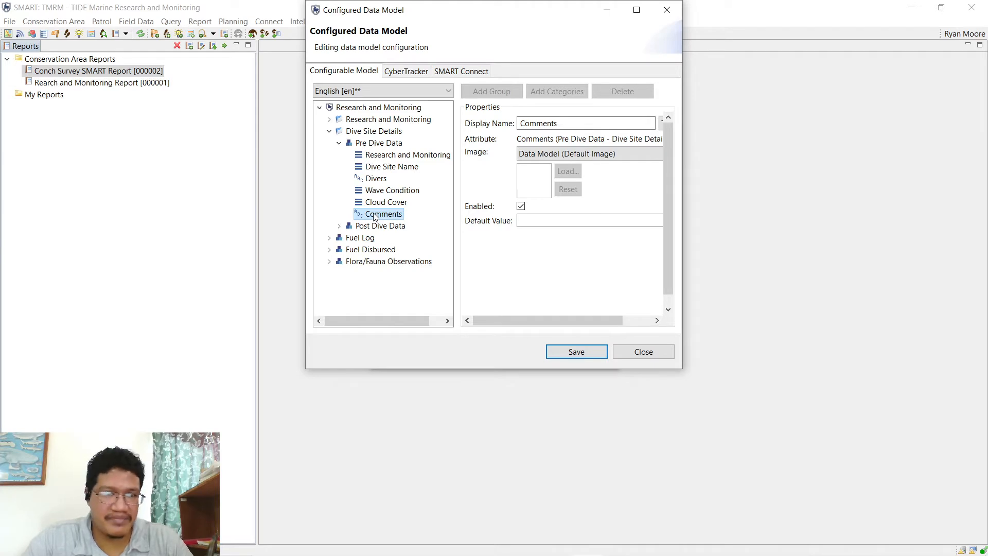
click(374, 180)
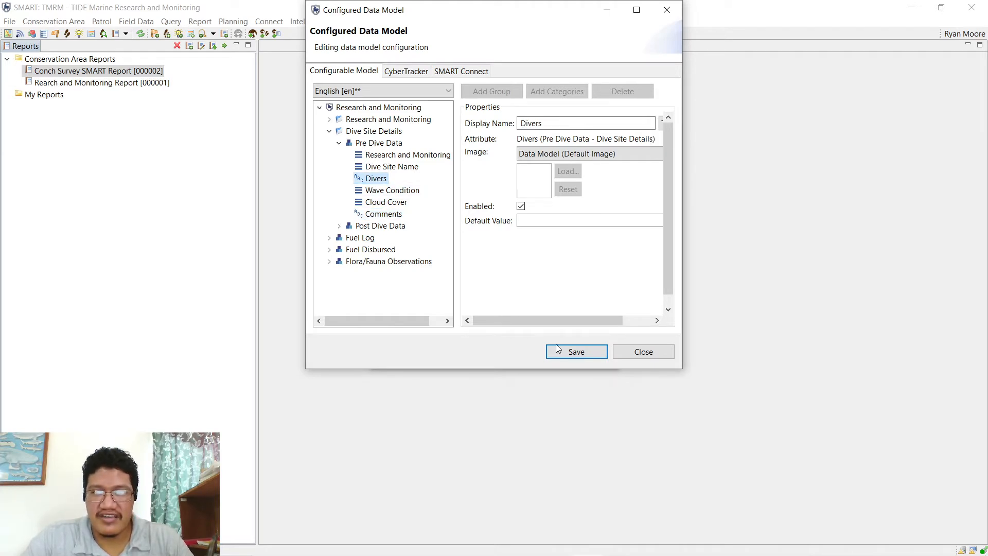
click(360, 227)
click(340, 226)
- Move Dive Site Name above Wave Condition in Post Dive Data, save, and close both data model windows
scroll(392, 278, down, 1)
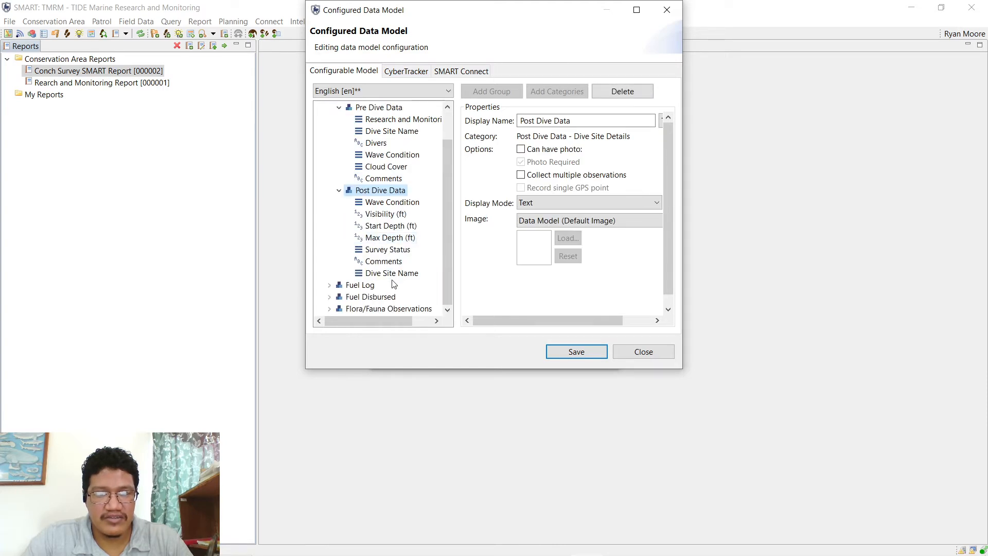
drag(393, 273, 394, 201)
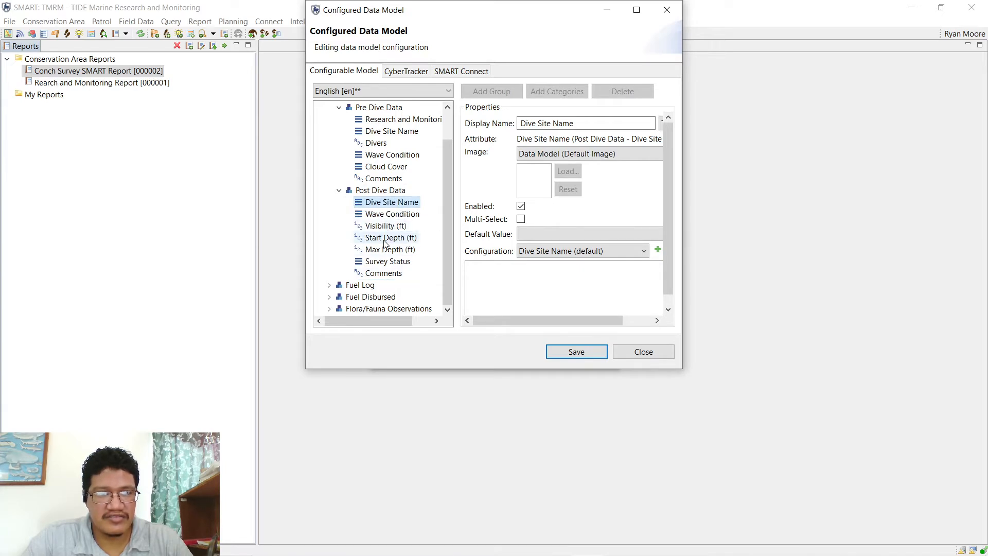
click(568, 354)
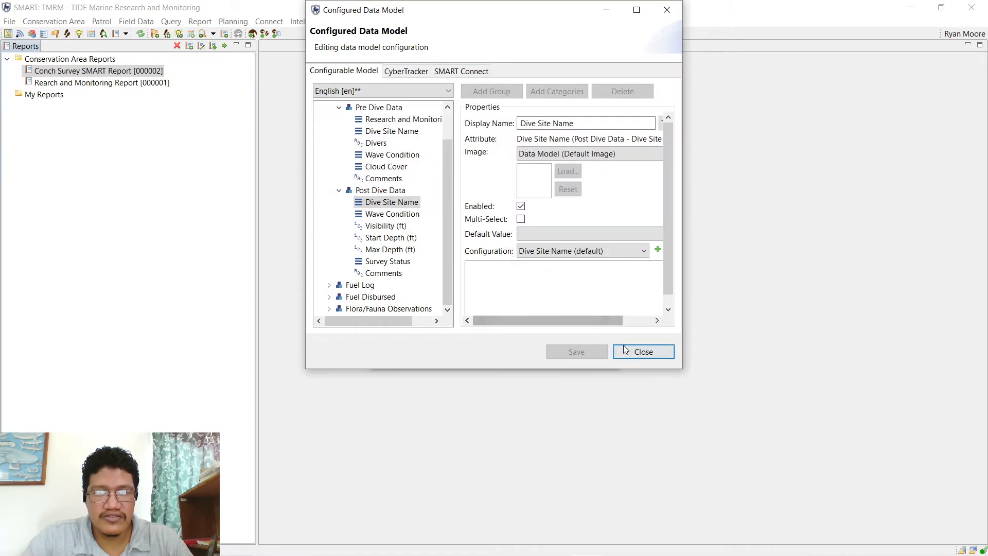
click(625, 350)
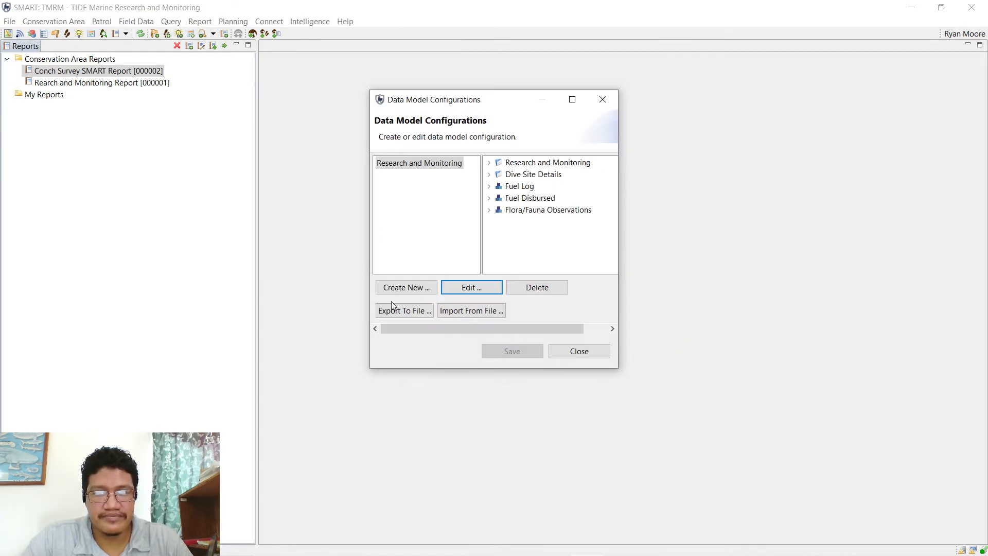
click(552, 351)
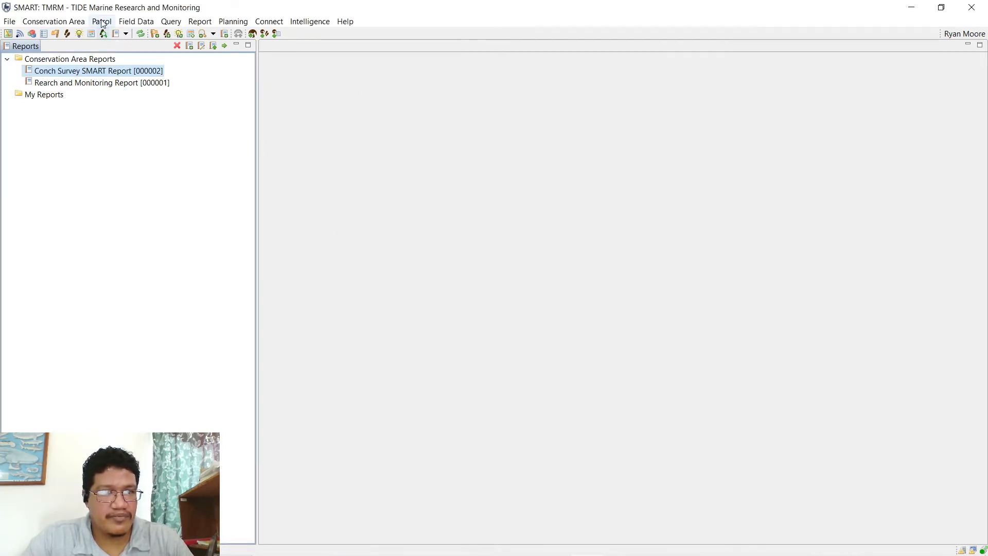
- Show the Patrols list via Patrol > View Patrols and narrow its panel
click(172, 23)
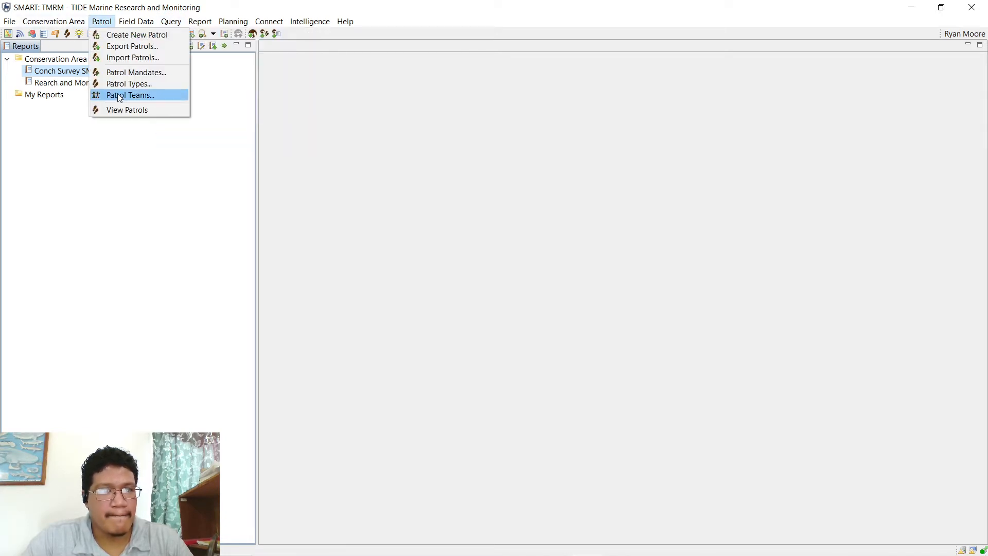
click(121, 109)
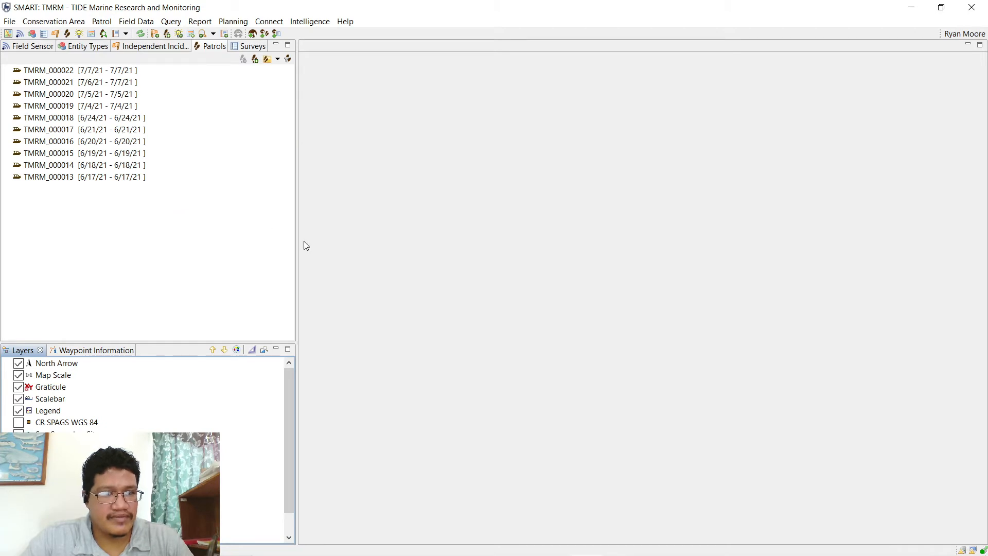
mouse_move(297, 243)
mouse_down()
mouse_move(315, 242)
mouse_move(282, 242)
mouse_up()
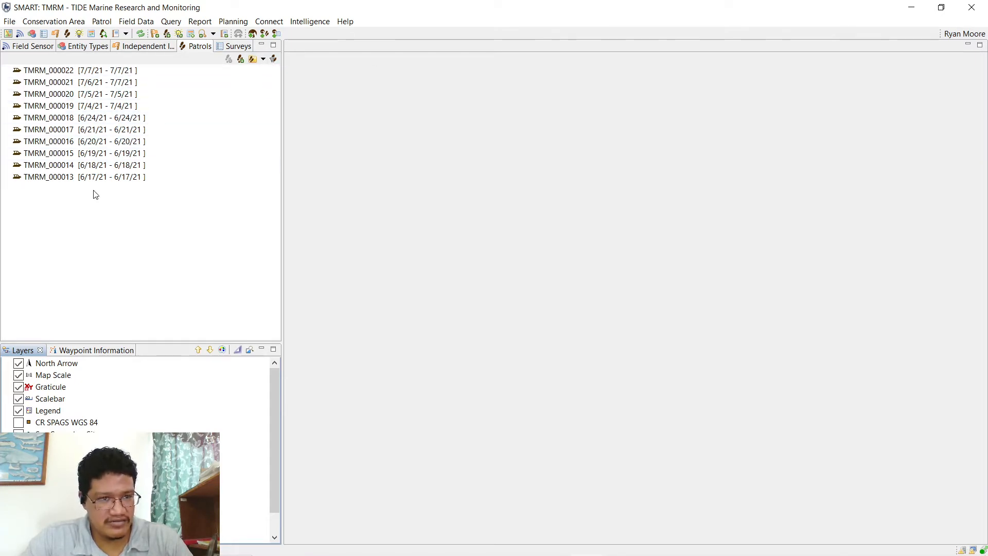
- Open patrol TMRM_000022 and highlight its Objective text while explaining it
double_click(85, 72)
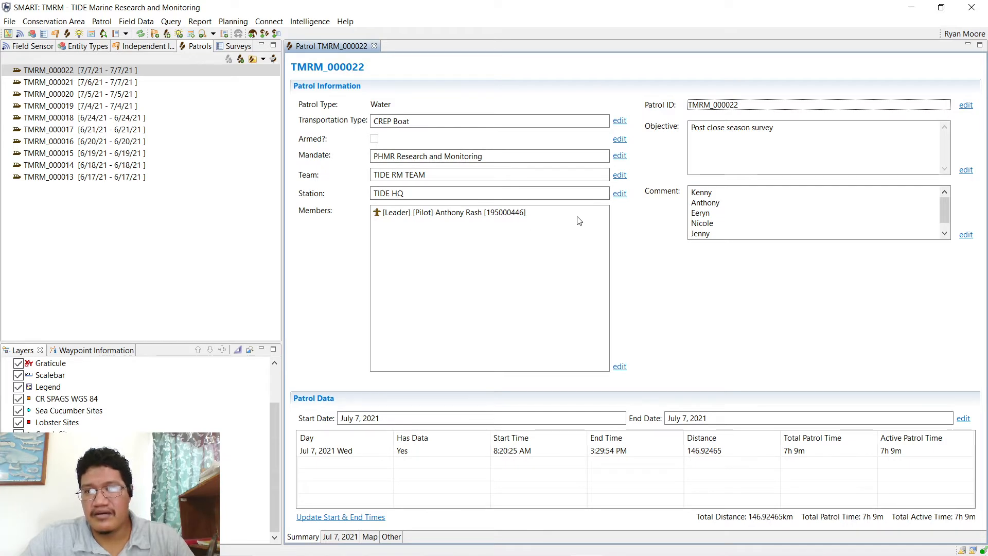
click(702, 128)
click(701, 127)
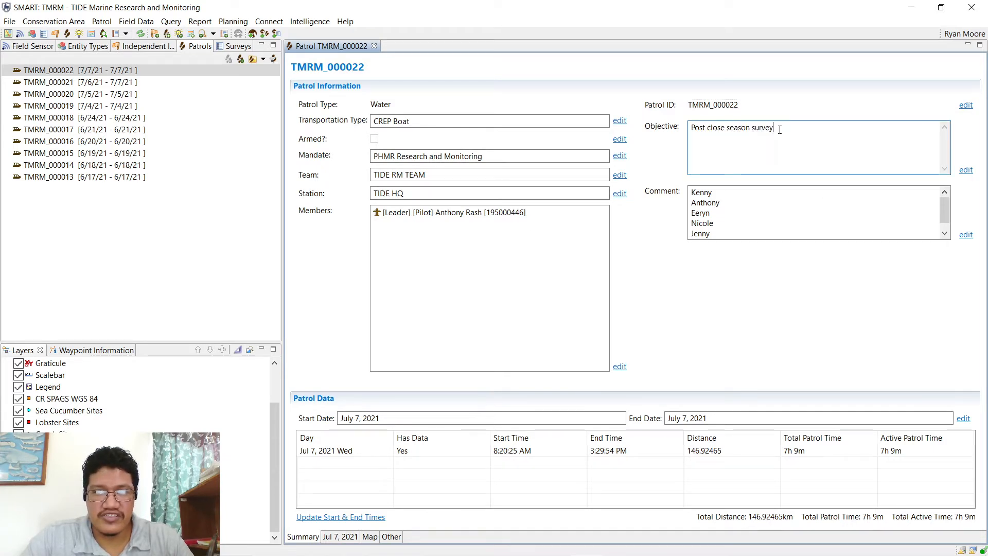
drag(701, 127, 794, 137)
click(793, 137)
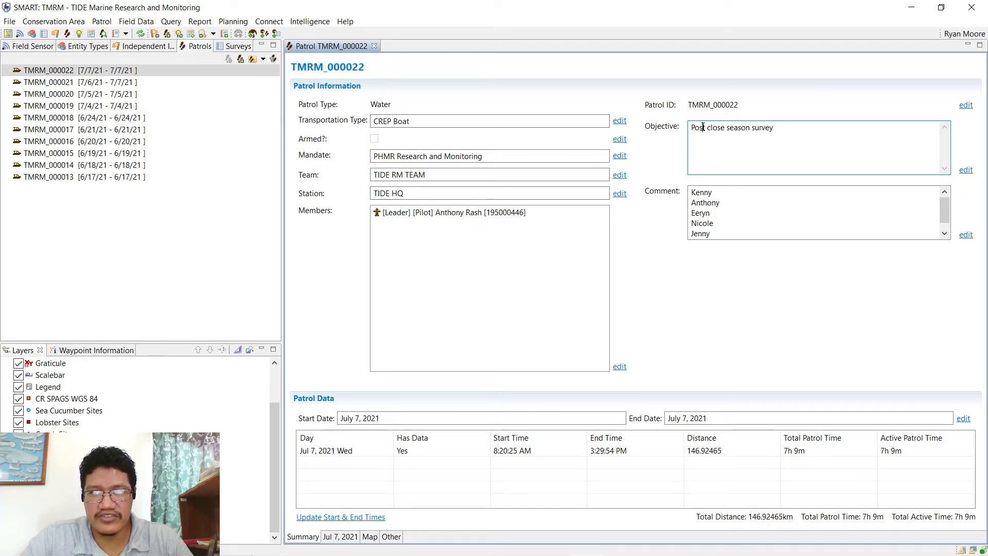
drag(703, 128, 818, 130)
click(819, 130)
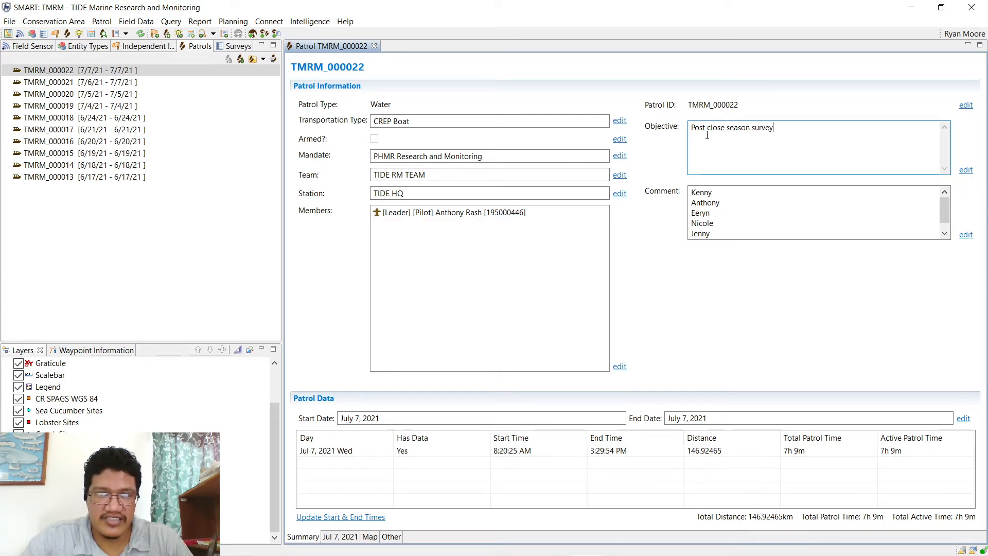
drag(698, 128, 792, 128)
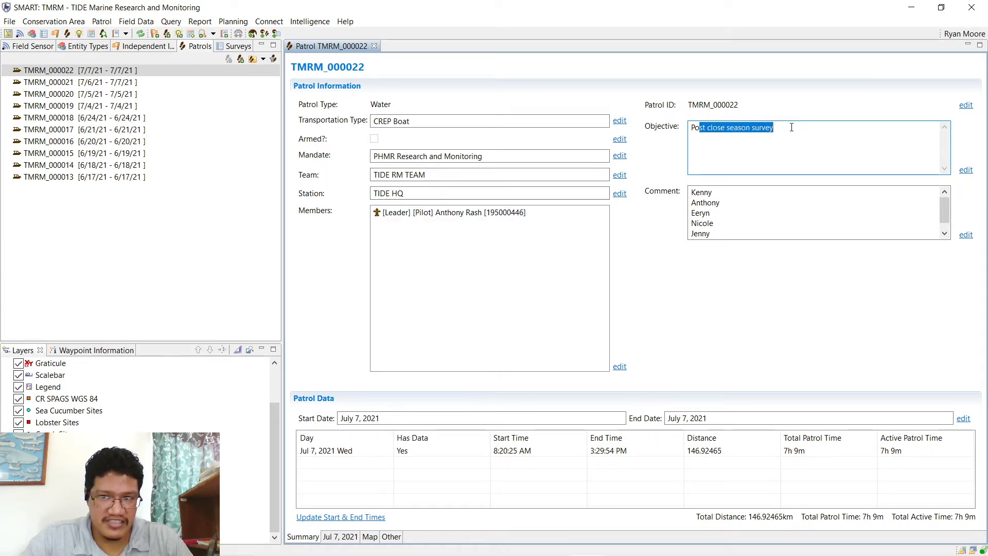
click(790, 128)
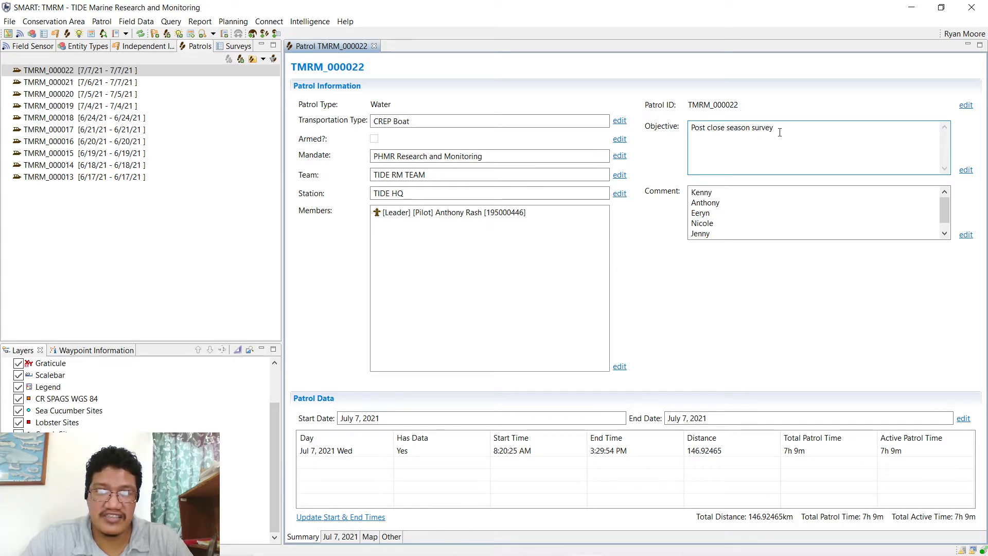
drag(695, 132, 760, 133)
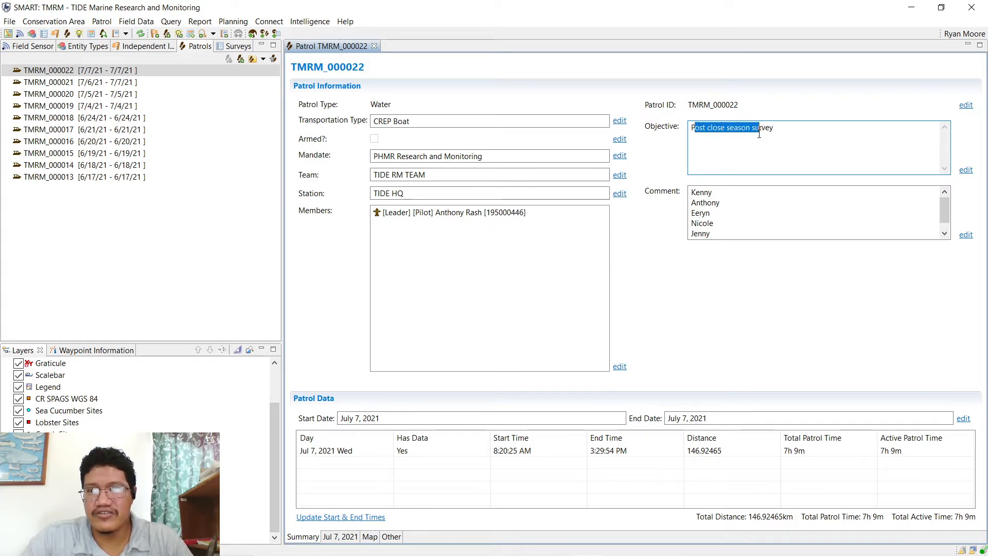
click(760, 133)
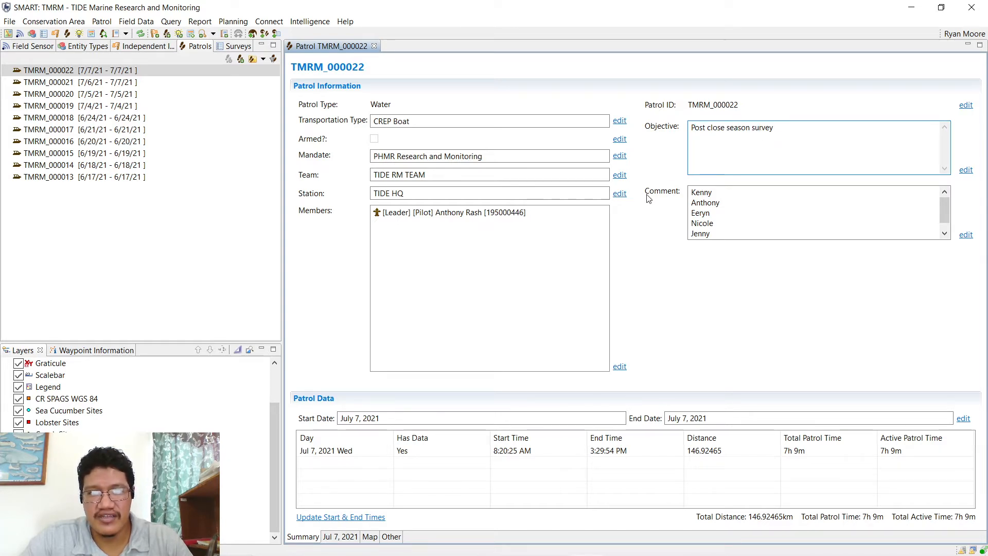
- Point out the patrol leader in the members list and highlight the names in the Comment
click(495, 213)
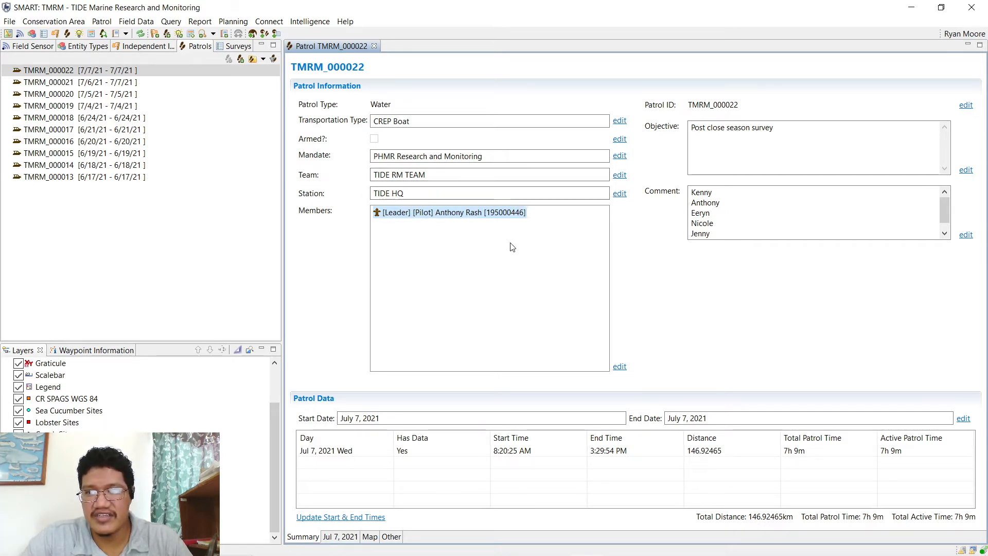
drag(692, 201, 738, 210)
click(713, 232)
scroll(714, 232, up, 1)
click(731, 210)
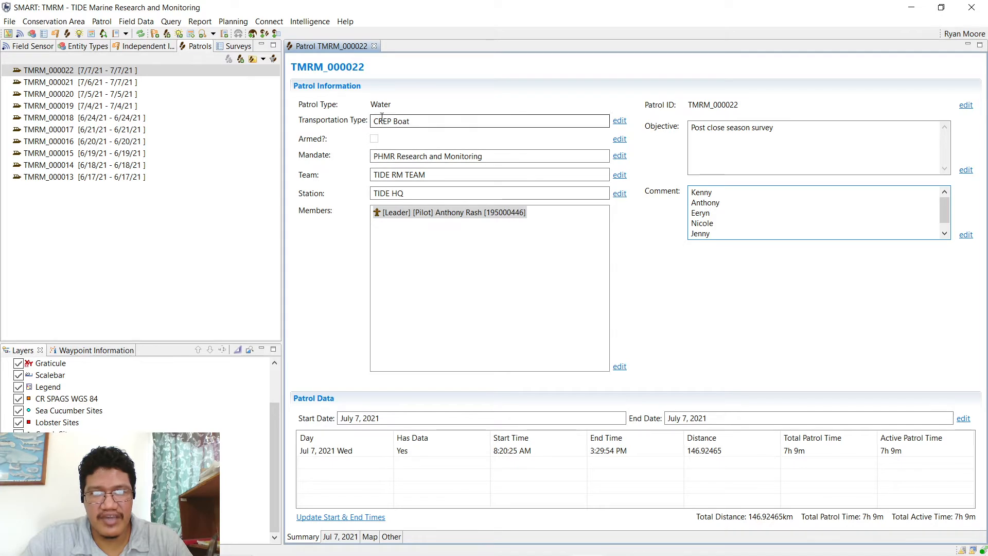
- Highlight patrol TMRM_000022's Transportation Type value while explaining it
drag(383, 121, 433, 125)
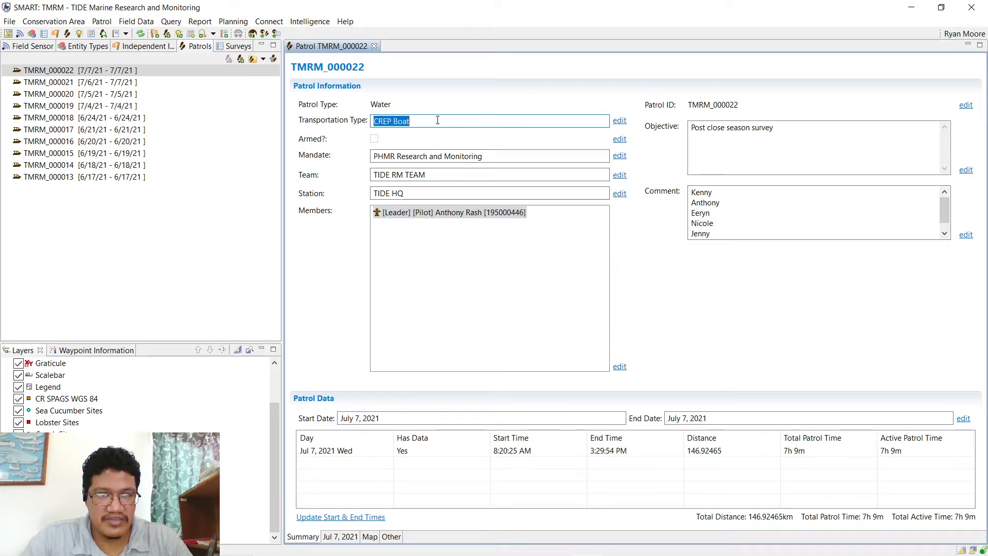
click(438, 120)
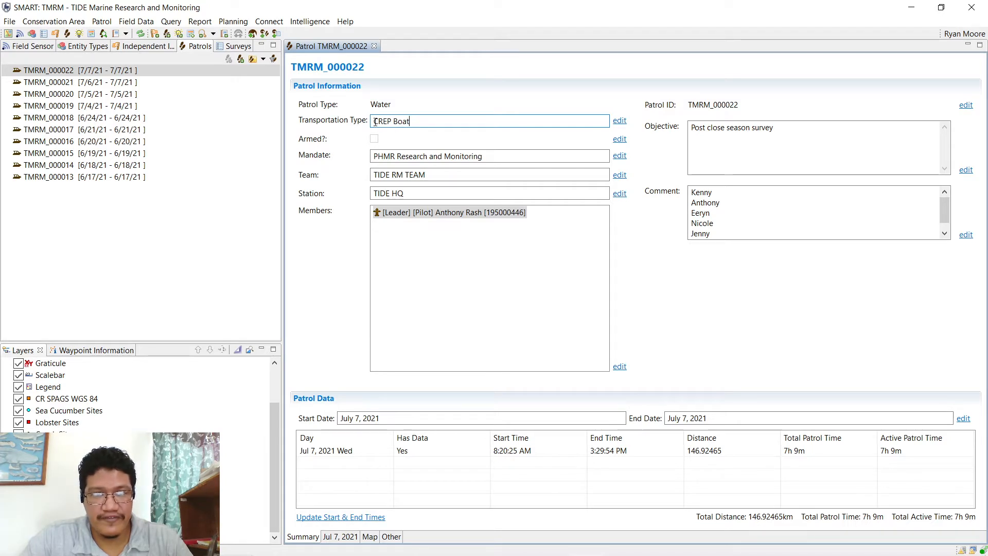
drag(375, 121, 420, 123)
click(421, 124)
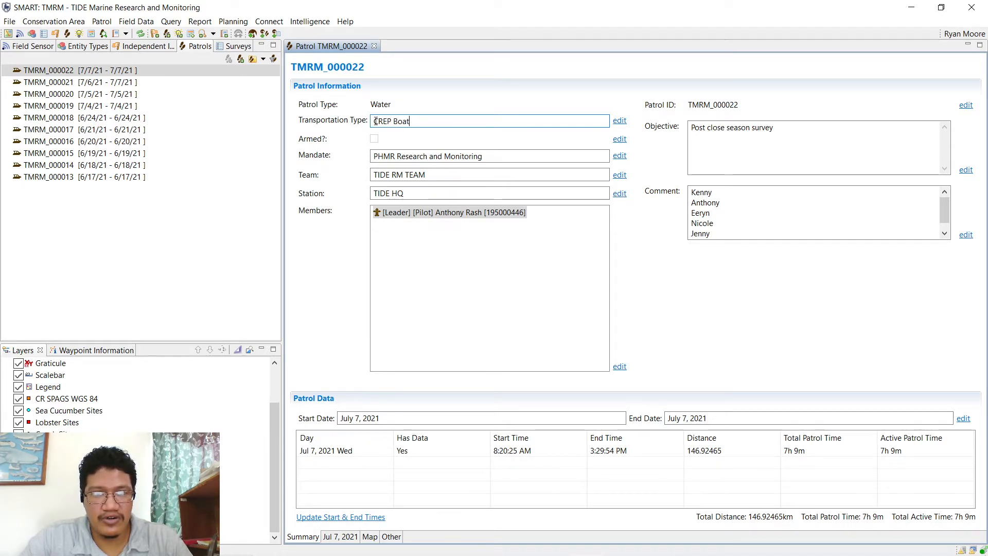
click(419, 122)
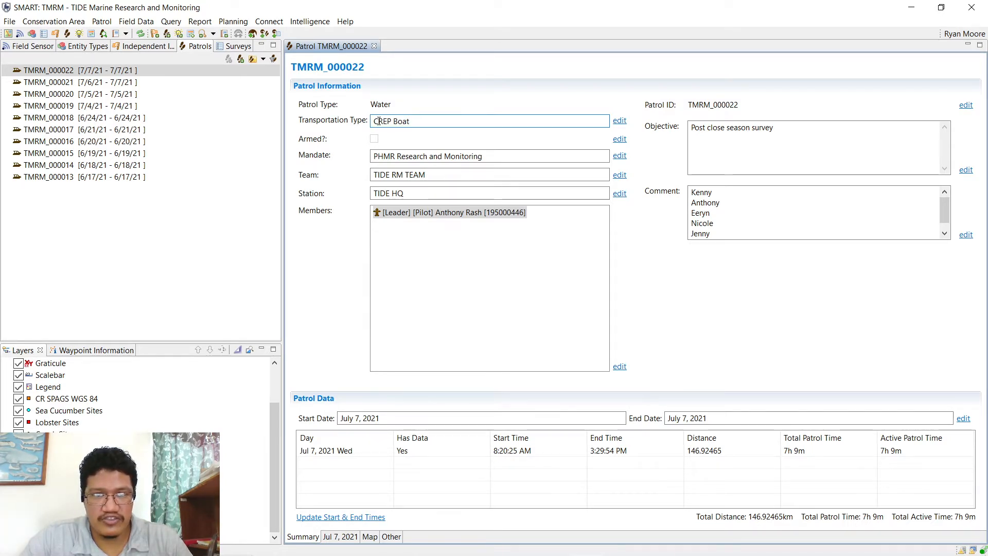
drag(378, 121, 417, 123)
click(418, 123)
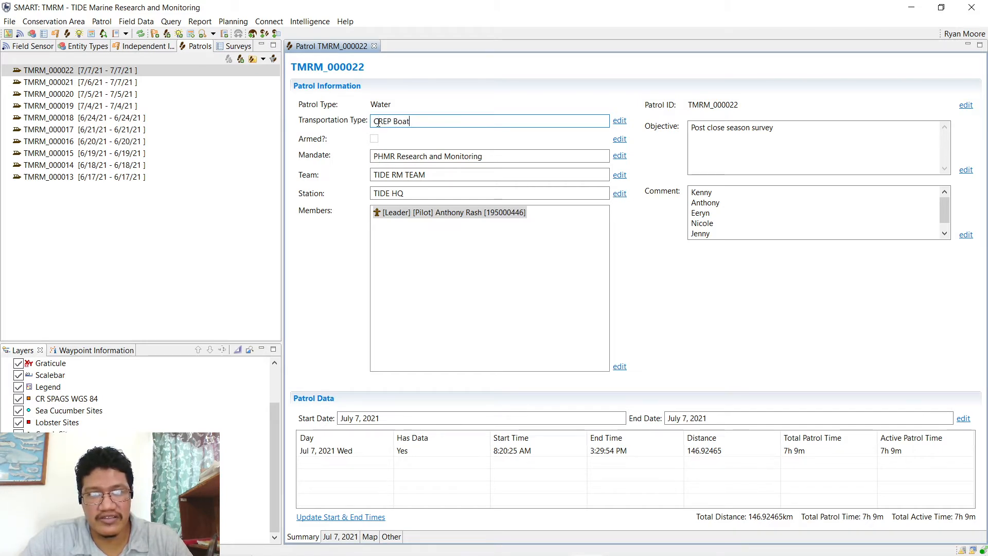
drag(379, 122, 418, 123)
click(419, 122)
click(420, 121)
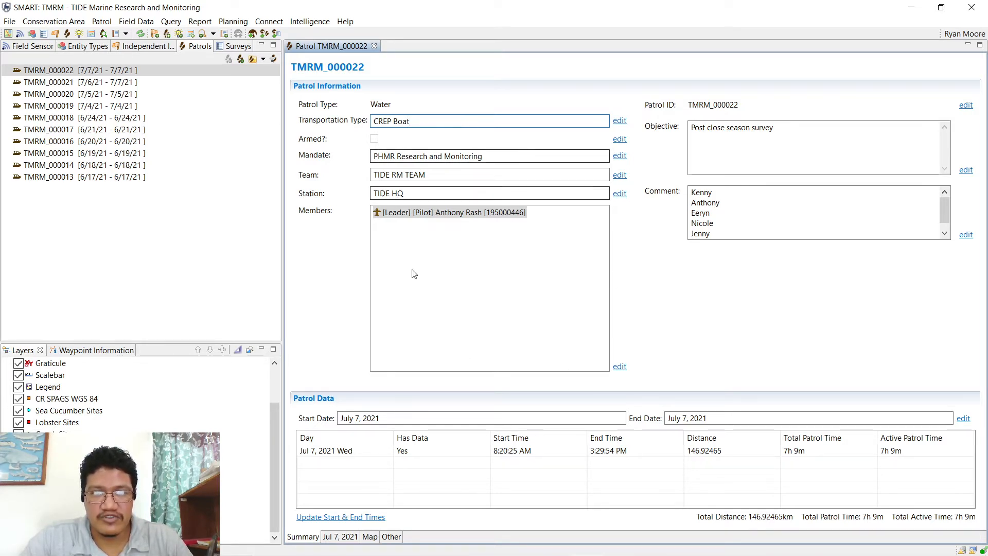
drag(387, 122, 403, 123)
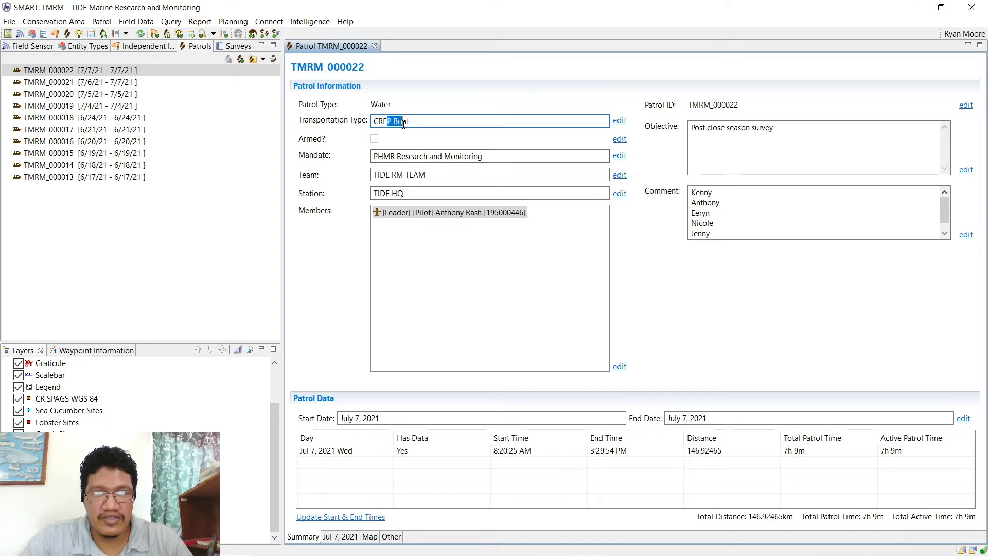
click(437, 123)
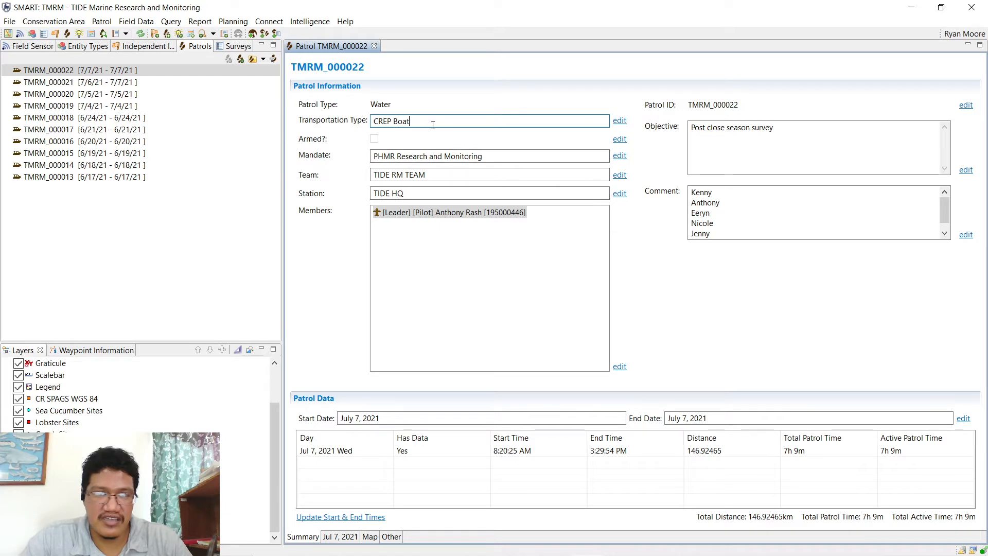
- Point out the TIDE HQ station, then bring up the Jul 7, 2021 patrol day
mouse_move(406, 194)
mouse_down()
mouse_move(378, 194)
mouse_move(419, 195)
mouse_up()
click(400, 193)
click(414, 192)
click(419, 196)
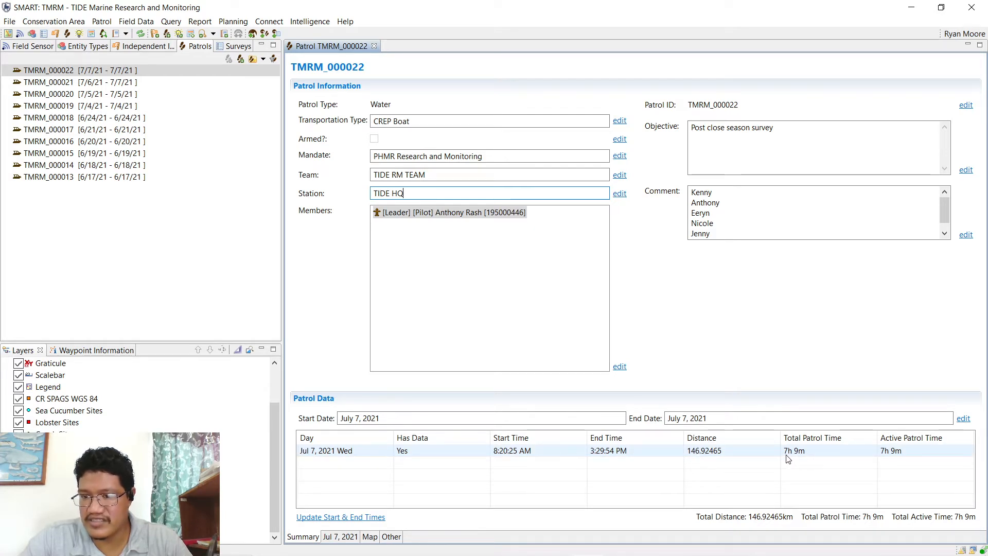
click(348, 537)
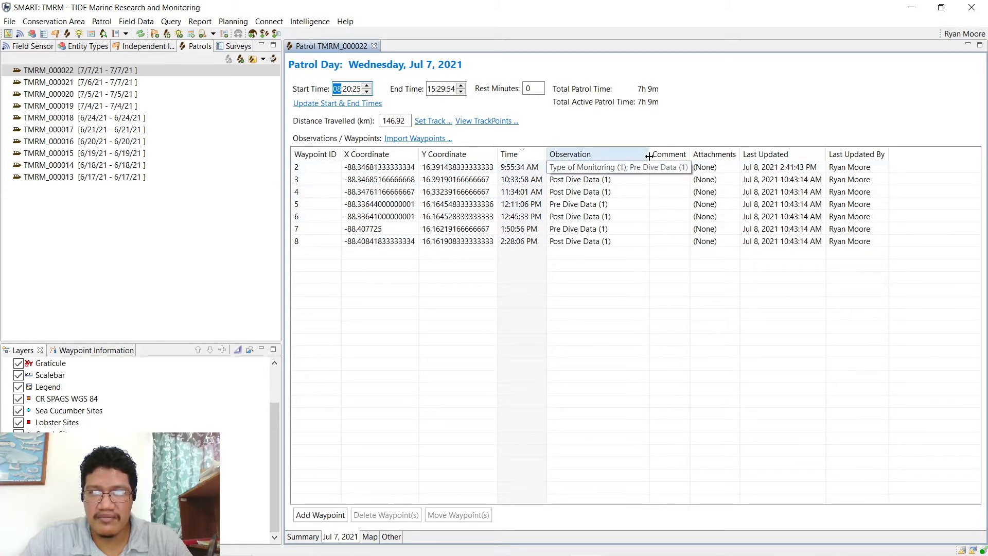
- Widen the Observation column and open waypoint 2's Waypoint Observations summary
drag(649, 157, 698, 156)
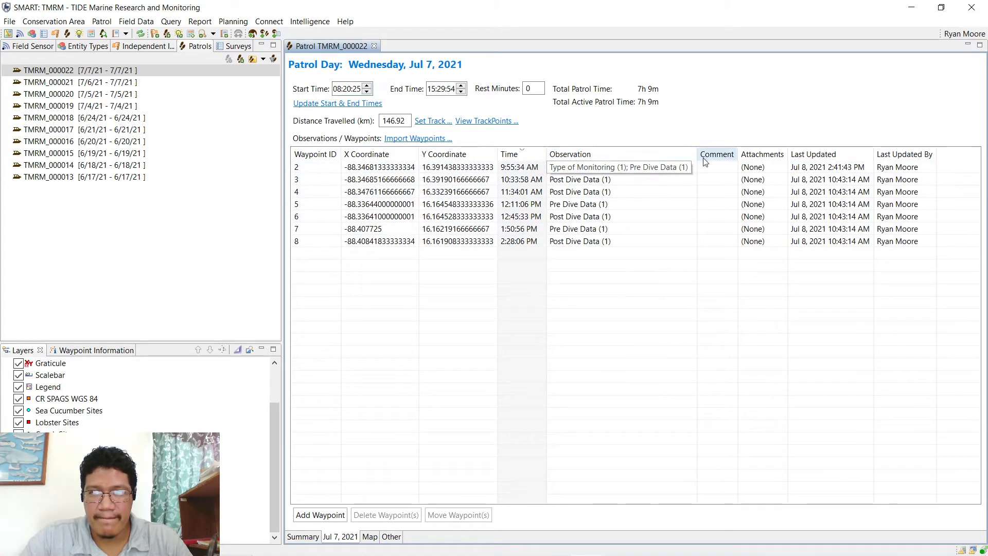
click(596, 170)
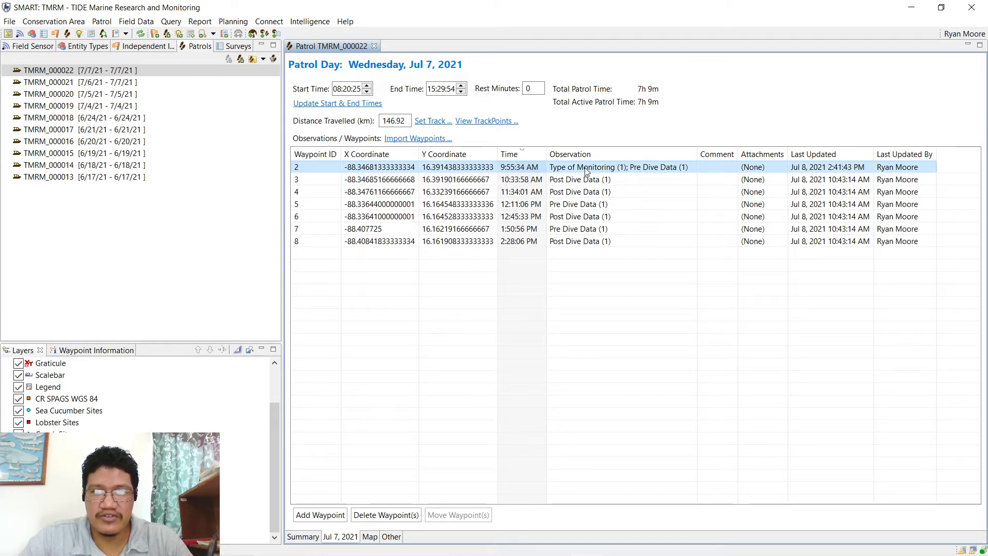
click(587, 171)
click(691, 167)
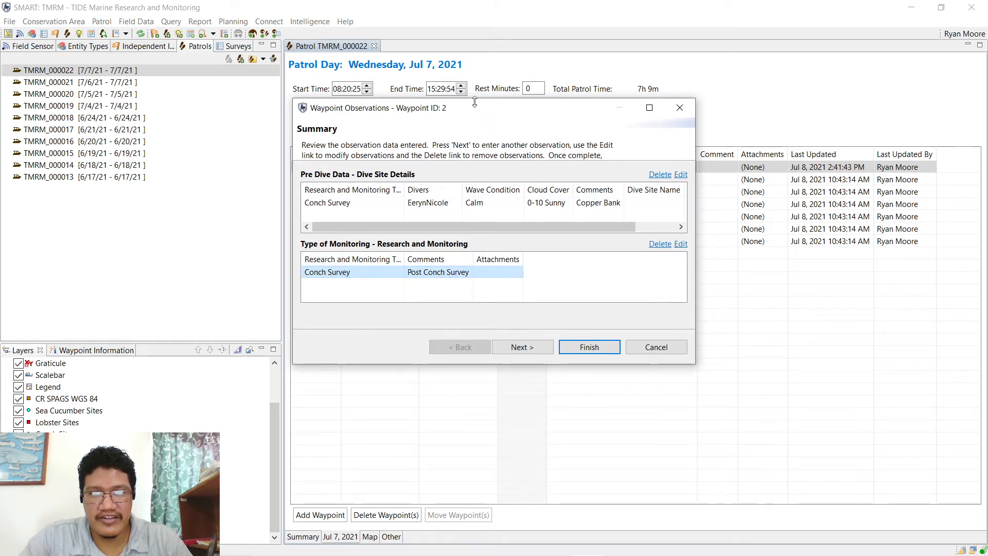
- Reopen waypoint 2's observation summary and select its Conch Survey monitoring observation
drag(479, 113, 488, 135)
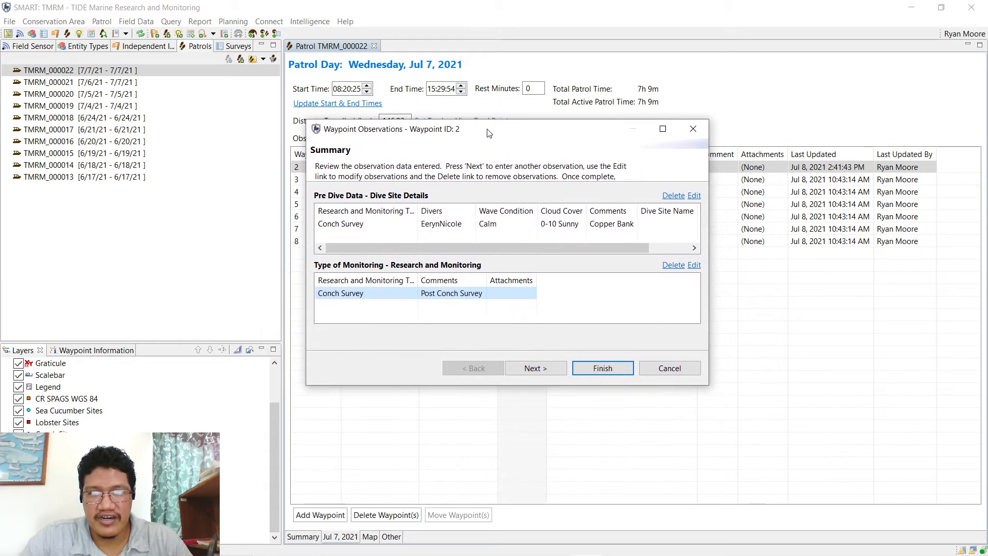
double_click(487, 132)
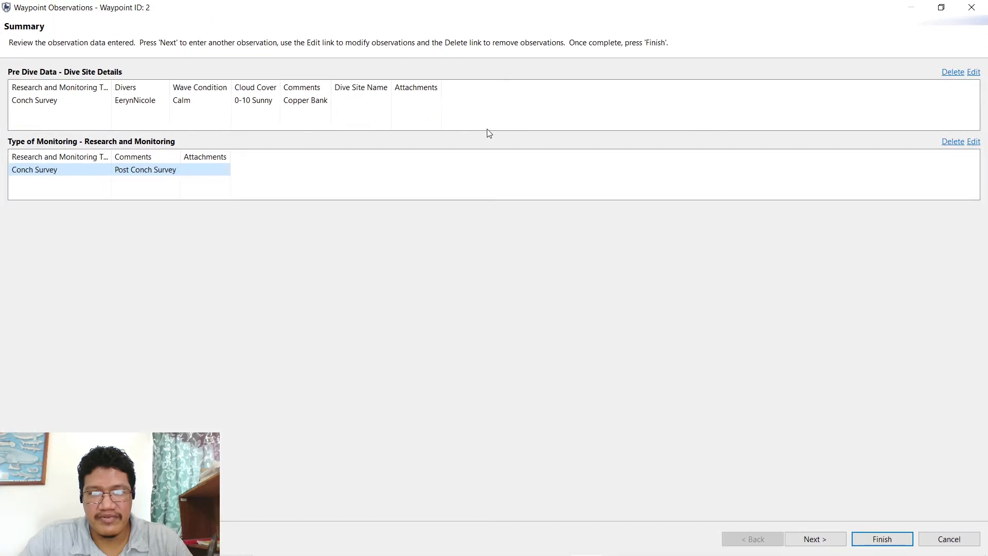
click(970, 8)
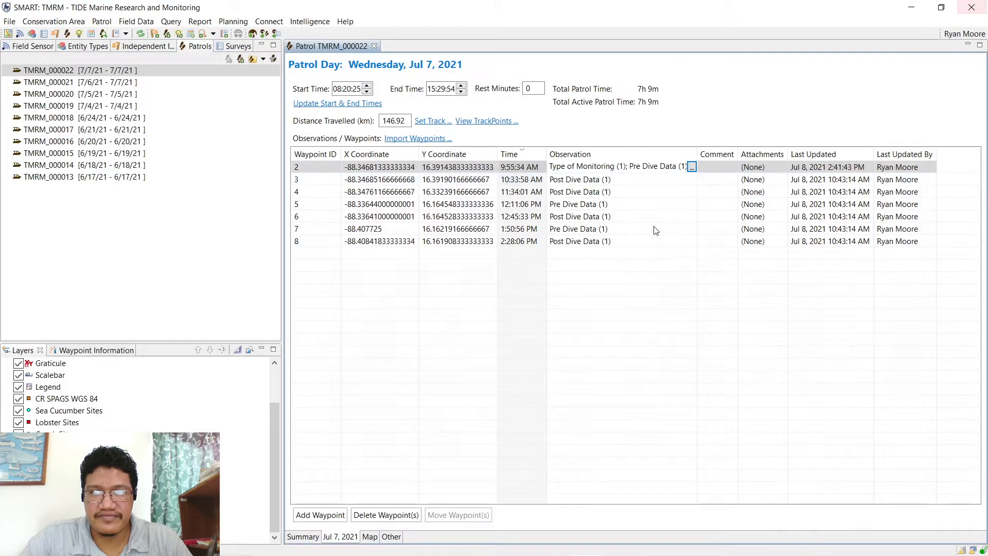
click(691, 167)
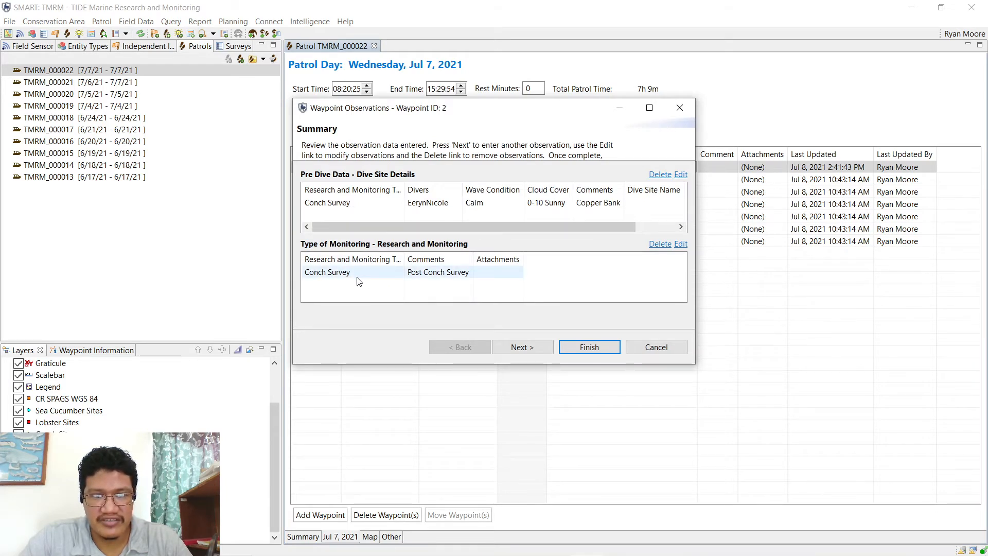
click(325, 278)
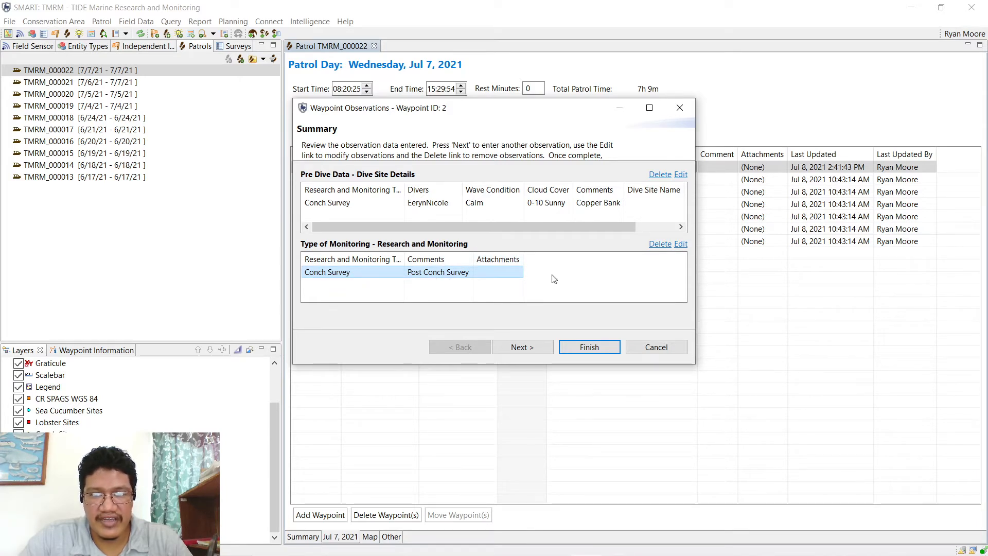
- Change the Type of Monitoring comment to 'Post Season Survey' and save the observations
click(681, 245)
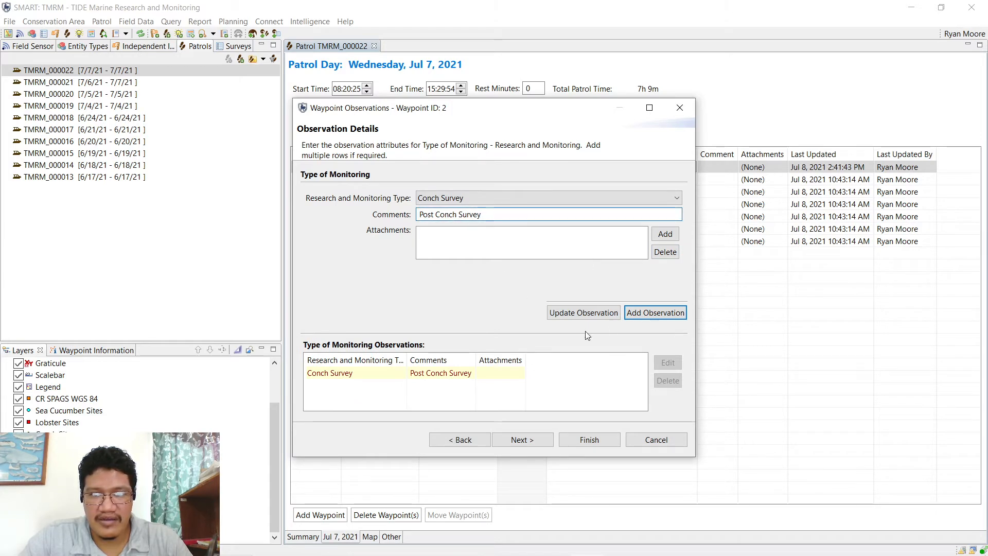
click(414, 374)
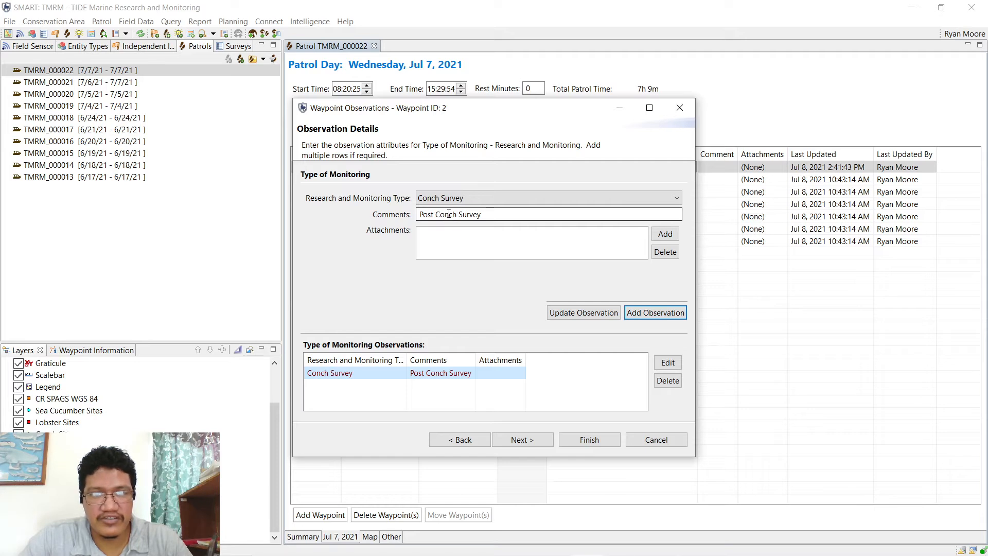
click(436, 215)
text(Season)
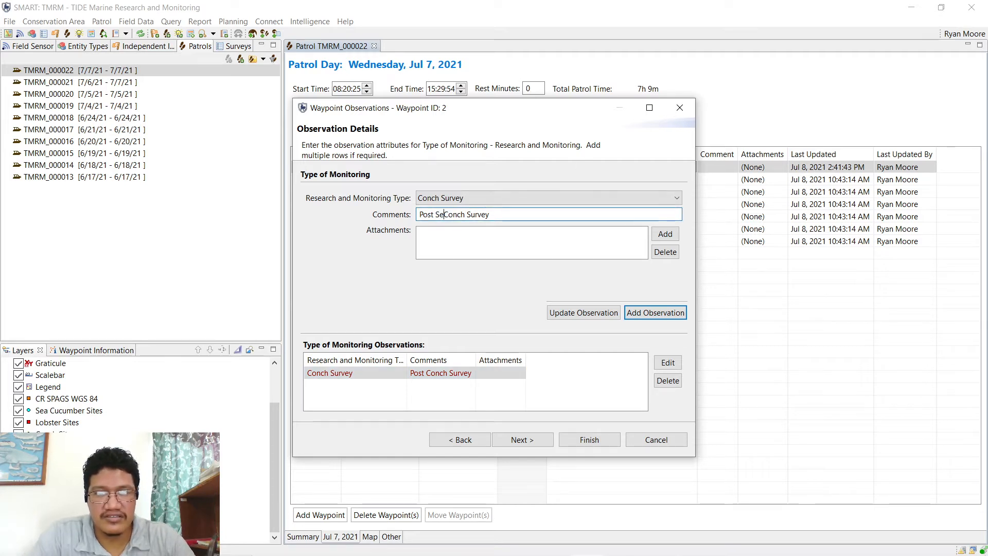
key(ctrl+shift+Right)
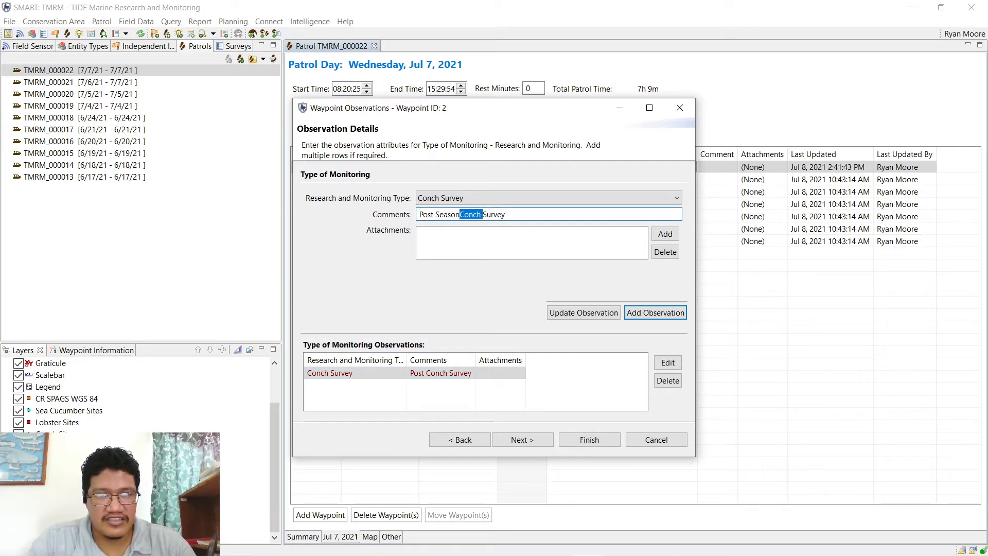
key(BackSpace)
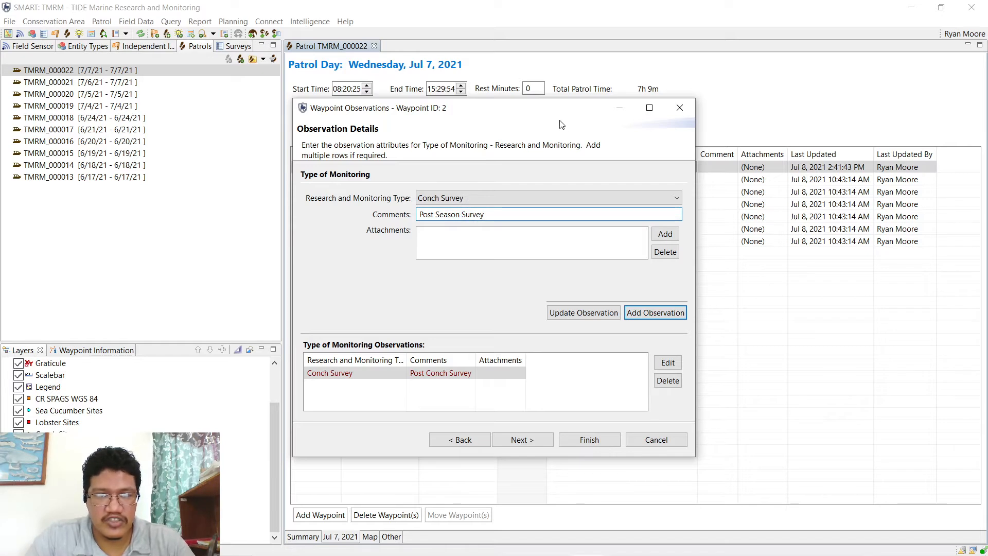
click(581, 313)
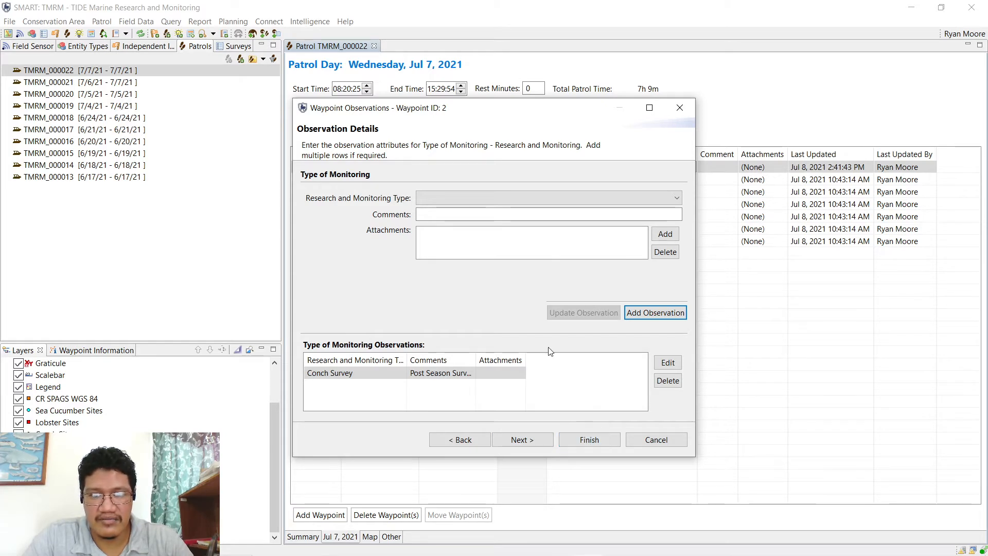
click(587, 439)
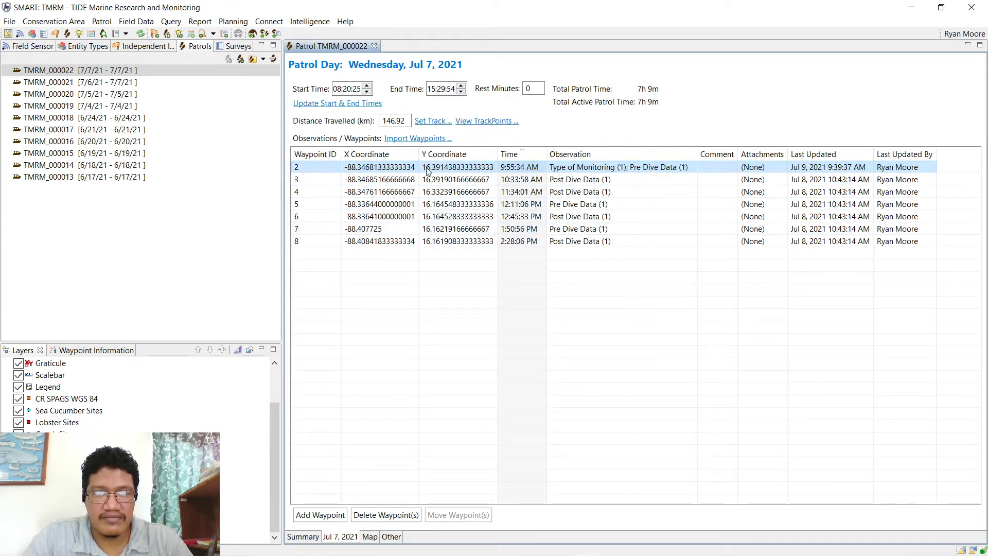
- Review waypoint rows 2 through 8, then open the Jul 7, 2021 track map
click(583, 242)
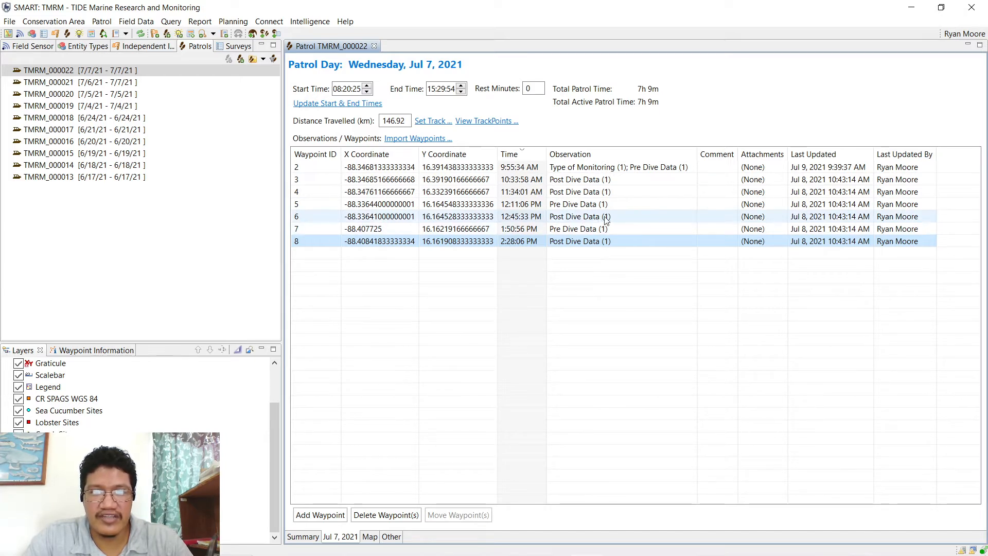
click(593, 182)
click(648, 170)
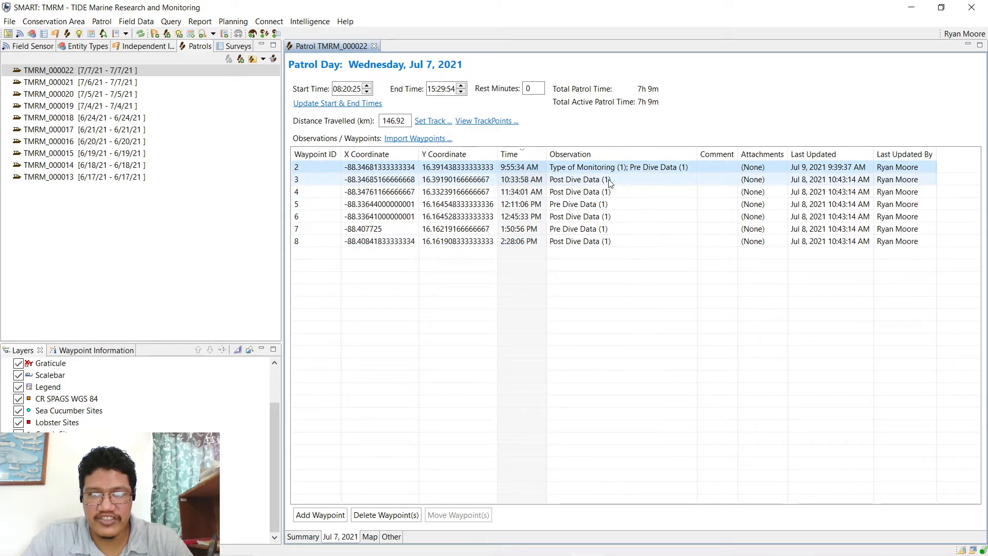
click(587, 193)
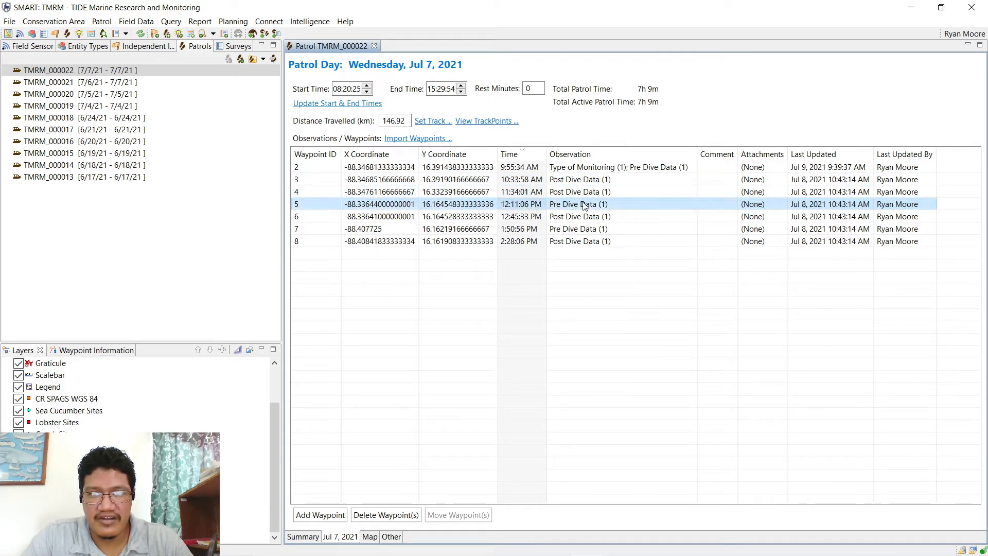
click(584, 208)
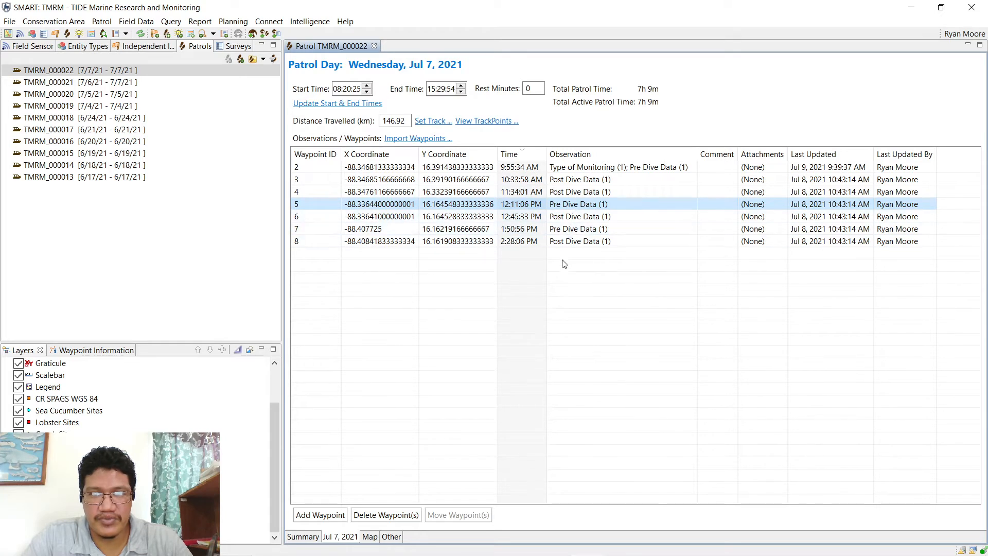
click(570, 229)
click(572, 242)
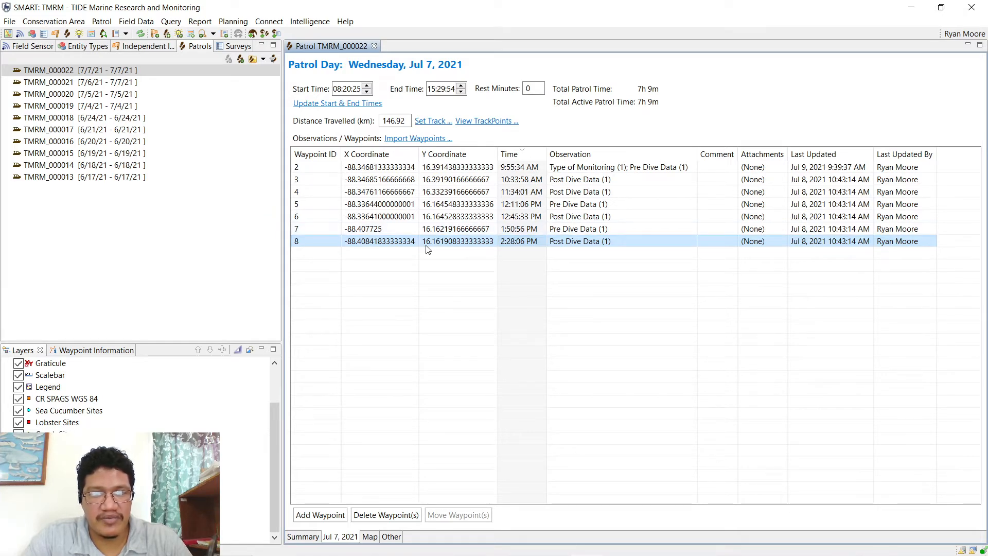
click(487, 122)
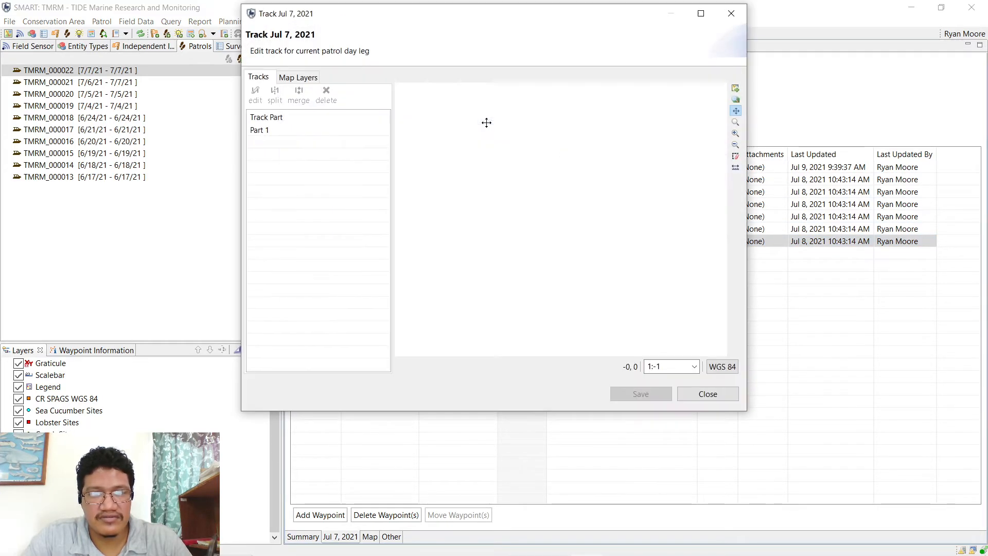
- Zoom the track map onto the southern banks, then close it and switch to Map View
click(736, 122)
drag(519, 285, 441, 337)
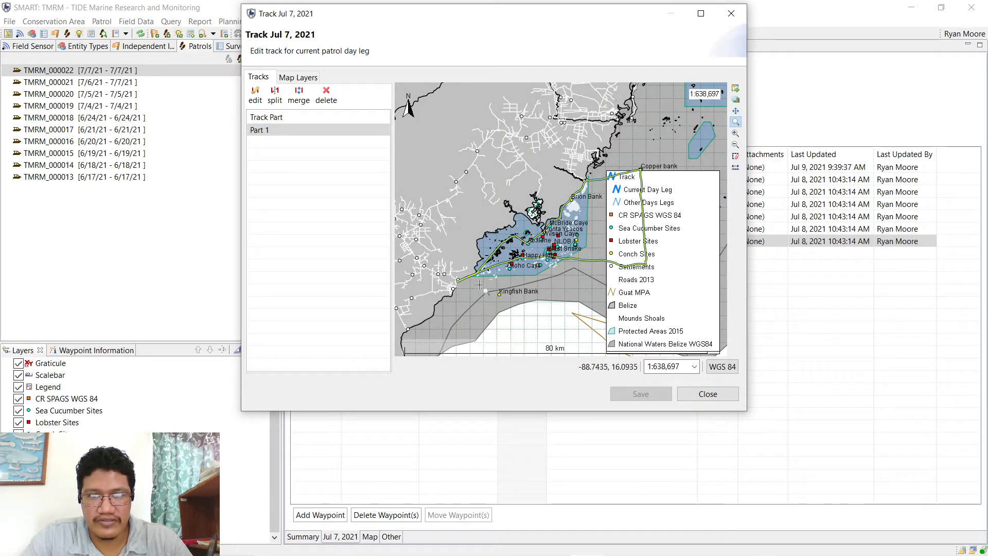
scroll(566, 234, down, 2)
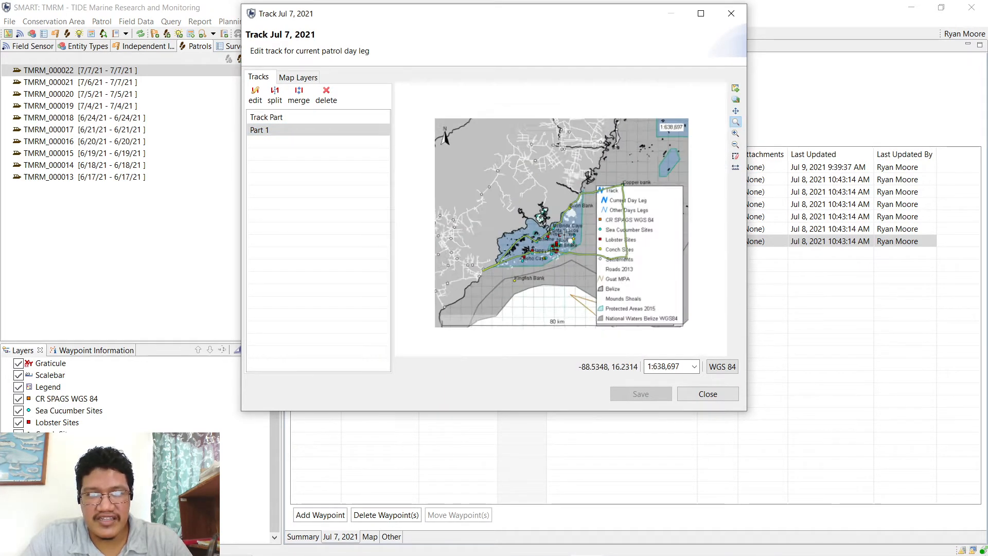
scroll(566, 234, up, 3)
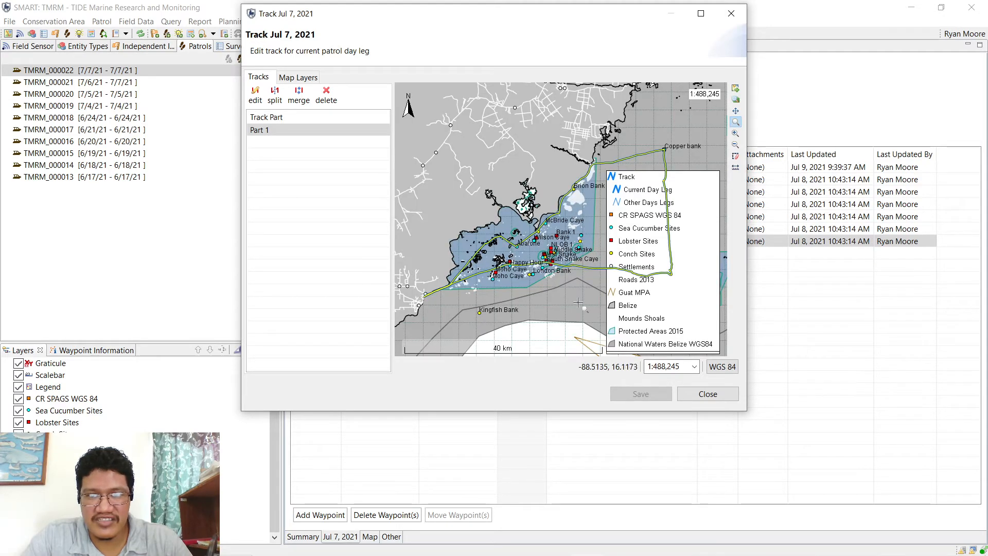
click(708, 394)
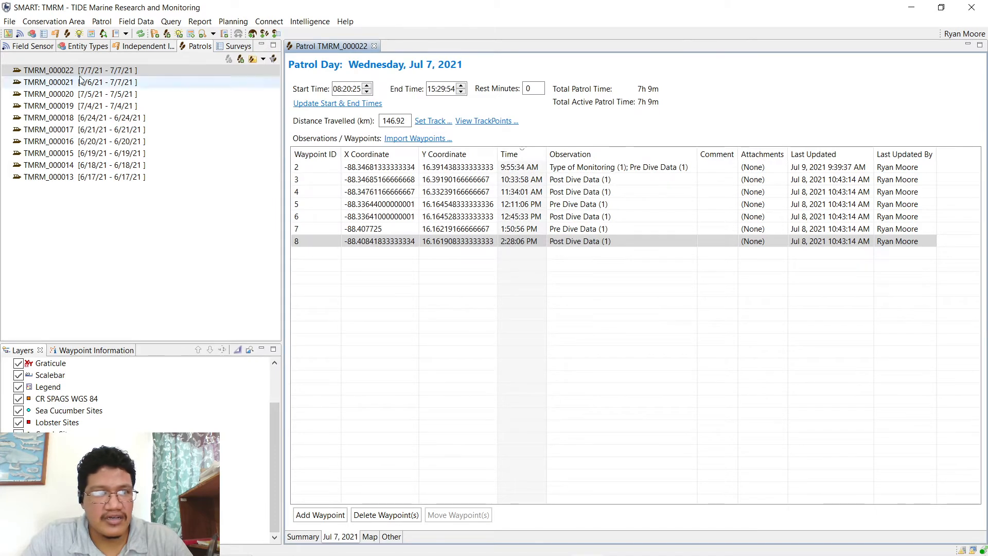
click(8, 34)
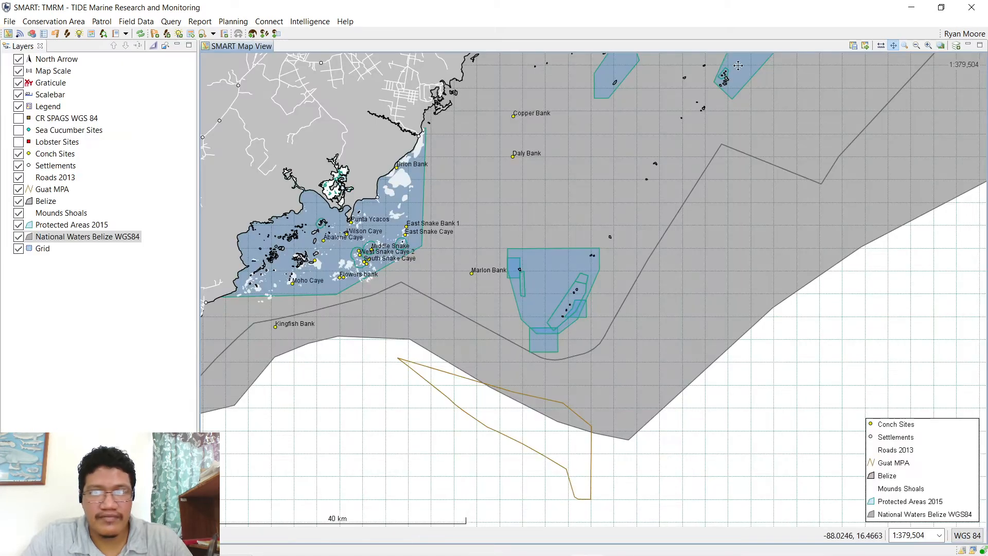
- Load the Conch basemap and return to patrol TMRM_000022's Jul 7, 2021 waypoints
click(866, 46)
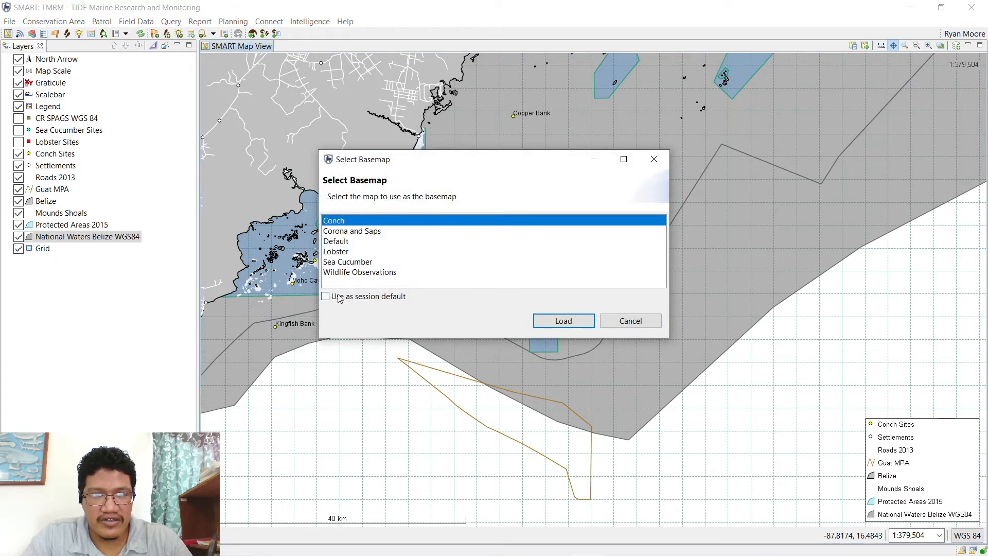
click(563, 321)
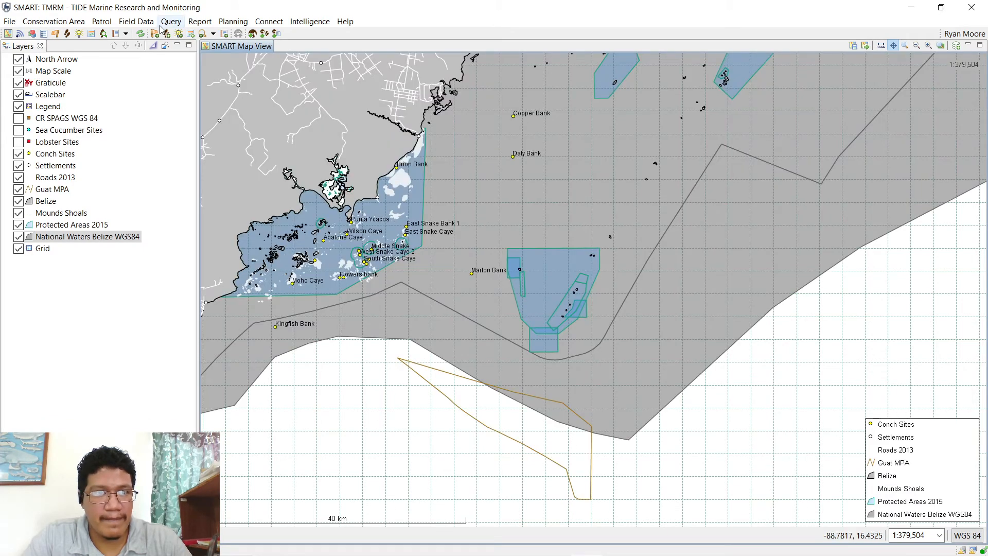
click(101, 22)
click(127, 110)
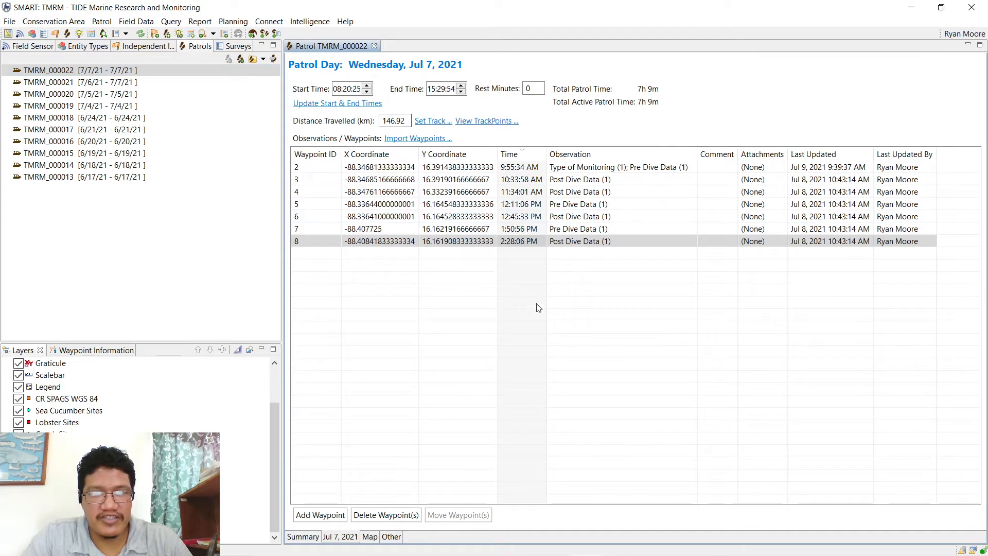
- Open the Jul 7, 2021 track map and zoom into the southern track area
click(481, 121)
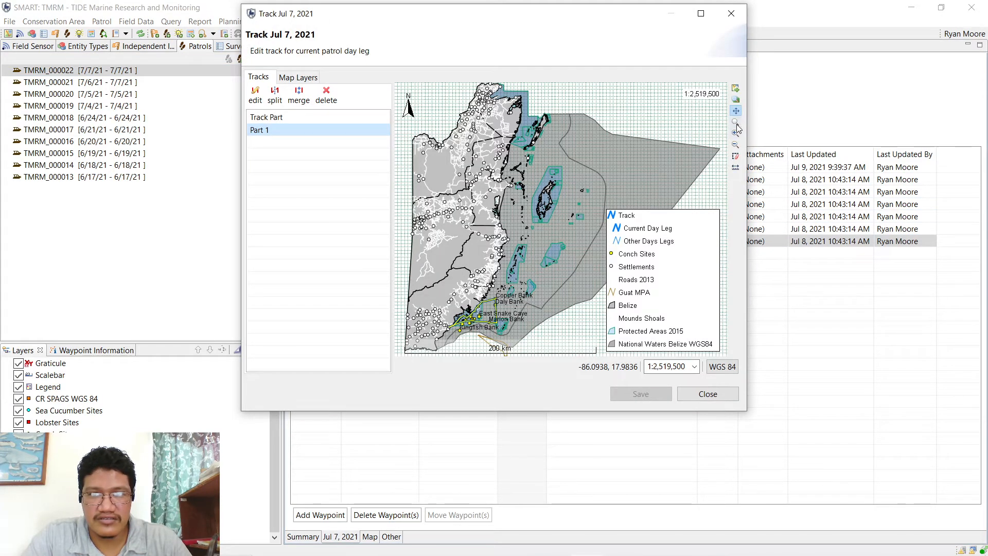
click(736, 122)
drag(531, 277, 432, 344)
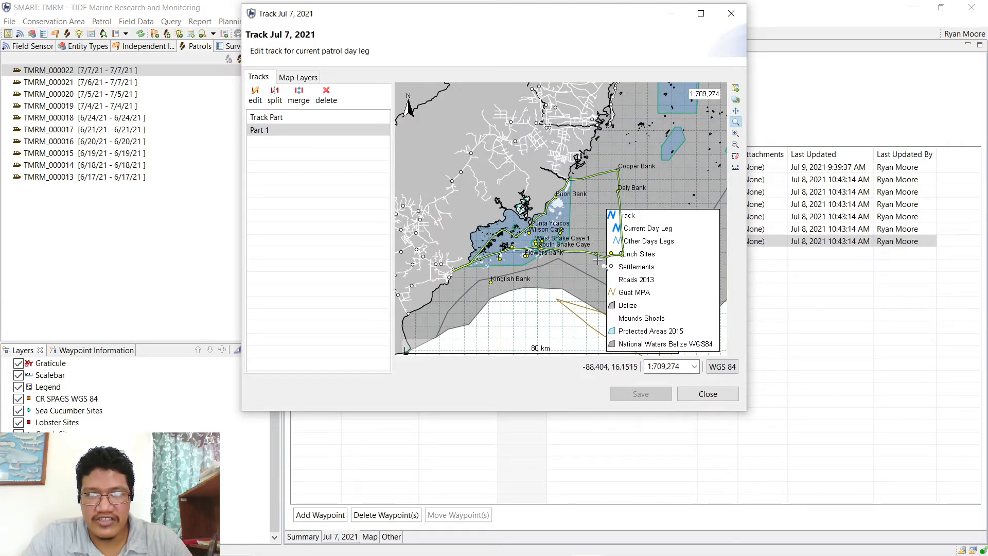
scroll(618, 265, down, 2)
scroll(618, 265, up, 2)
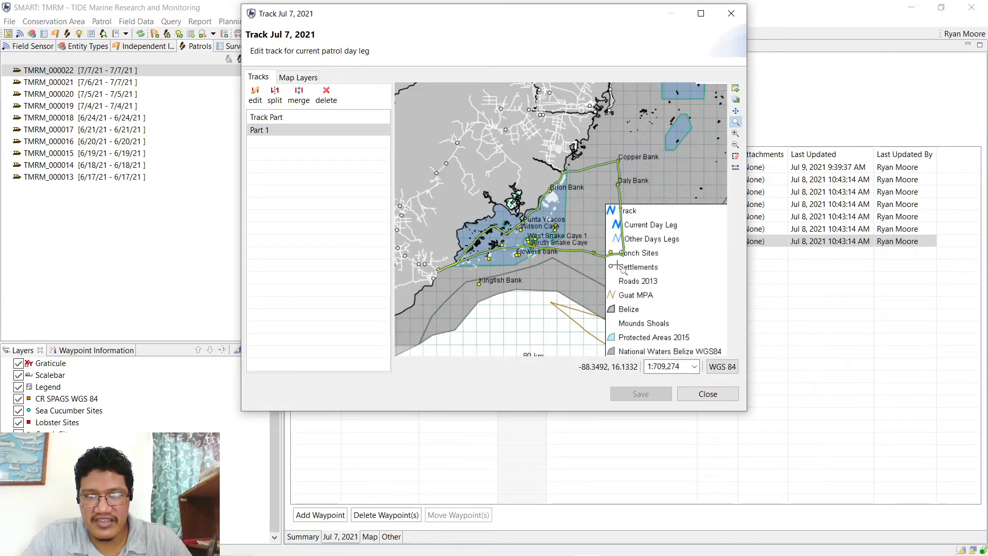
- Pan across Marlon, Copper and Brion Banks and the cayes, then close the track editor
click(736, 111)
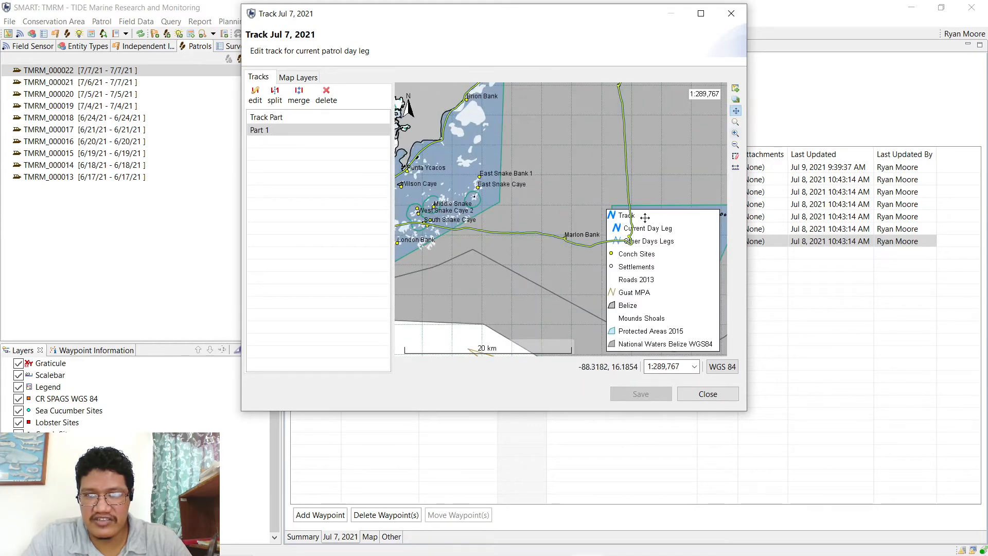
drag(631, 241, 553, 228)
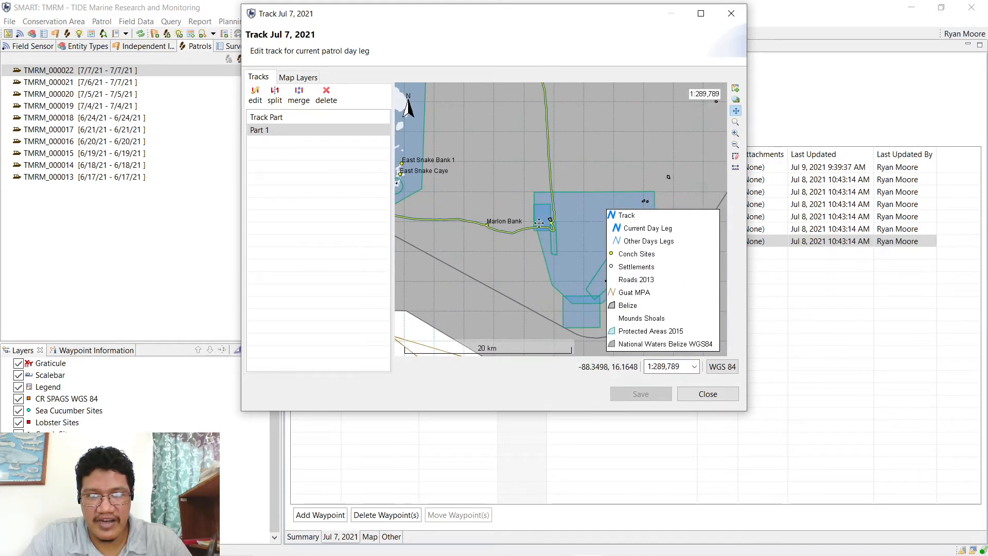
drag(551, 227, 549, 247)
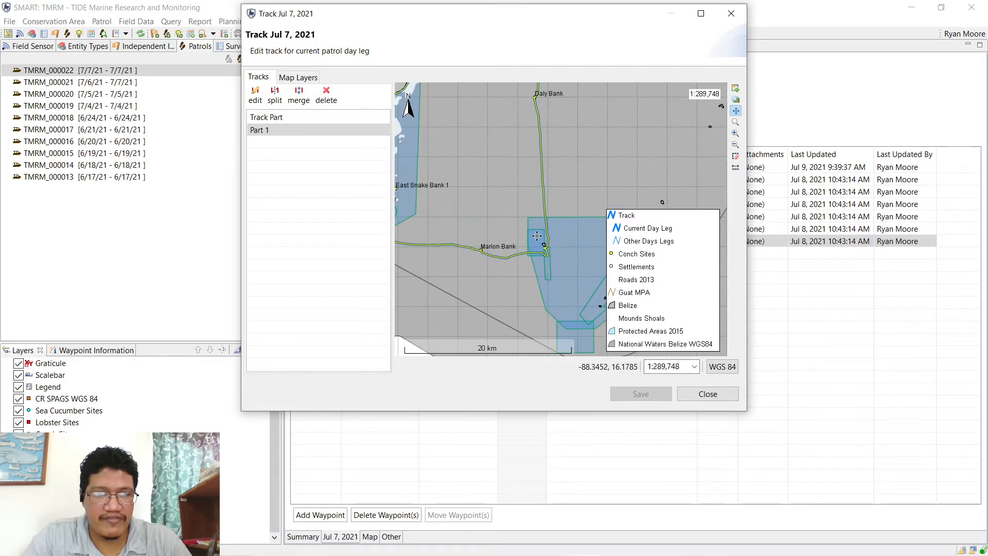
drag(537, 90, 522, 247)
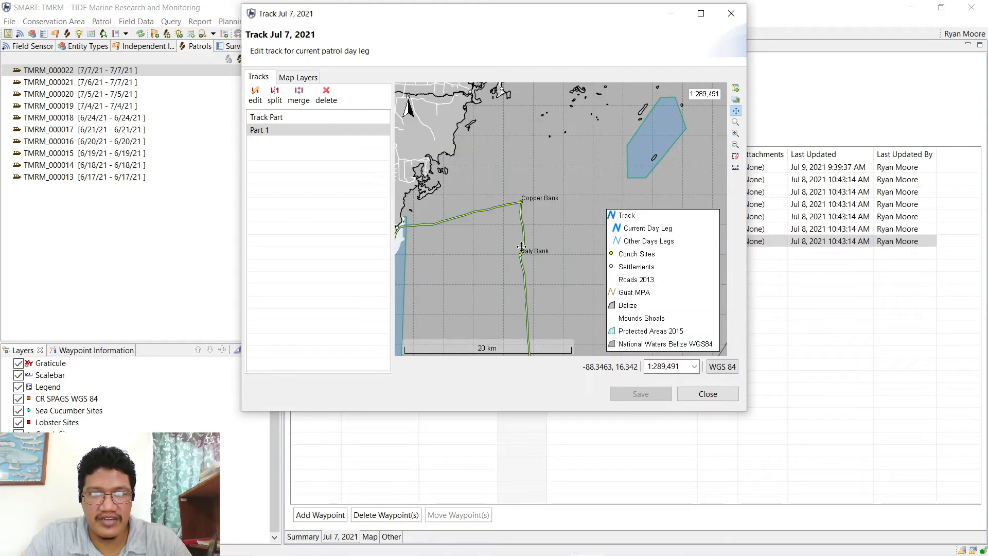
drag(520, 202, 604, 181)
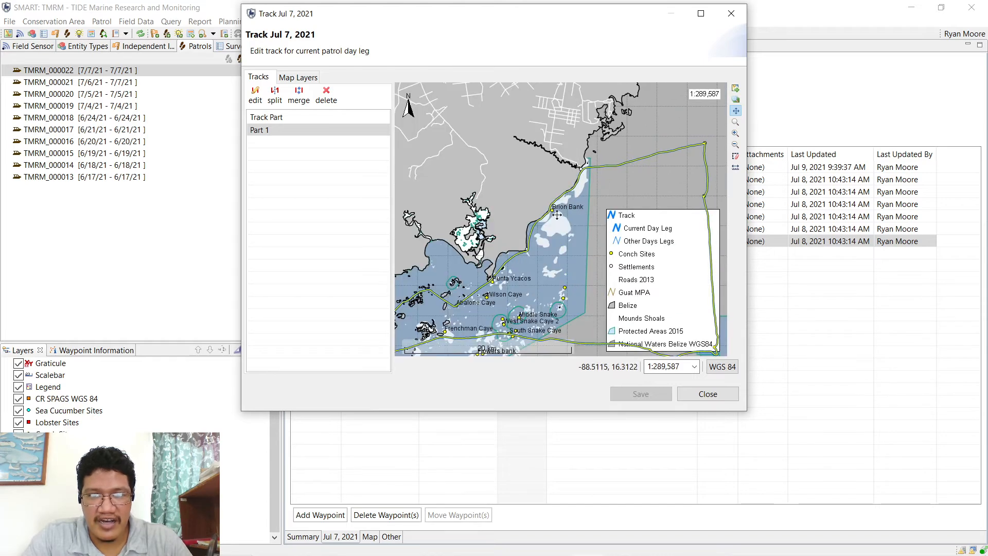
drag(518, 269, 551, 172)
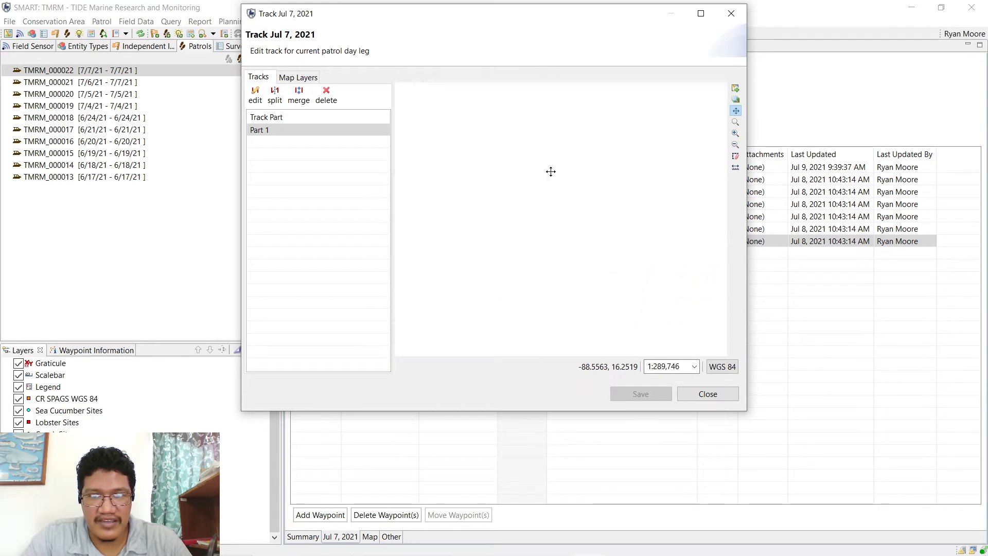
scroll(527, 201, down, 4)
scroll(528, 202, up, 2)
scroll(527, 202, up, 3)
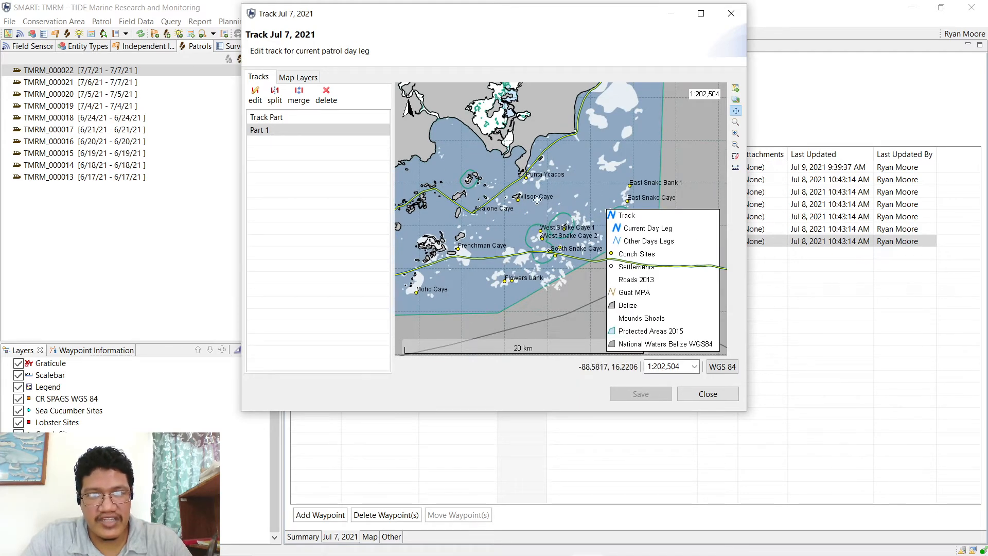
click(708, 393)
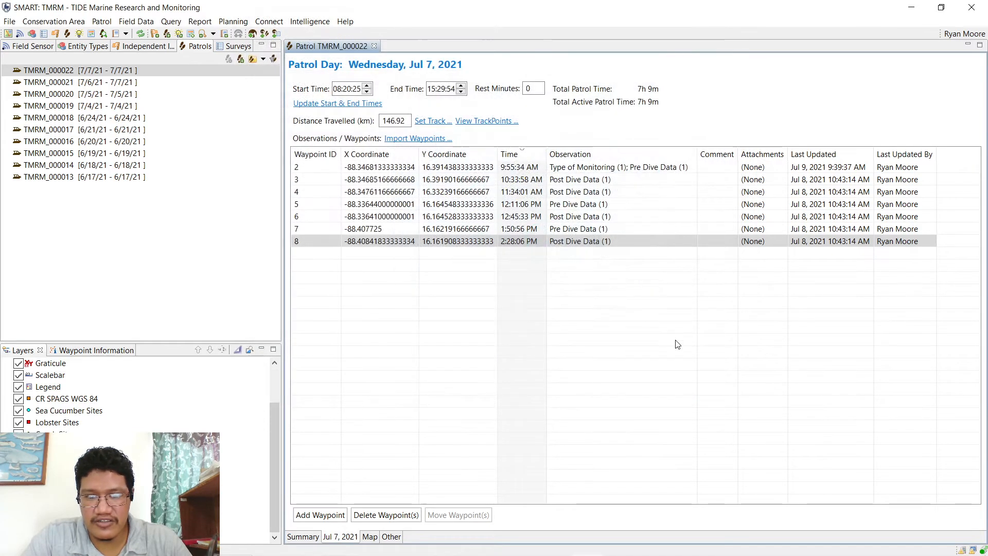
- Show the patrol on the map with Conch loaded as the session-default basemap
click(369, 537)
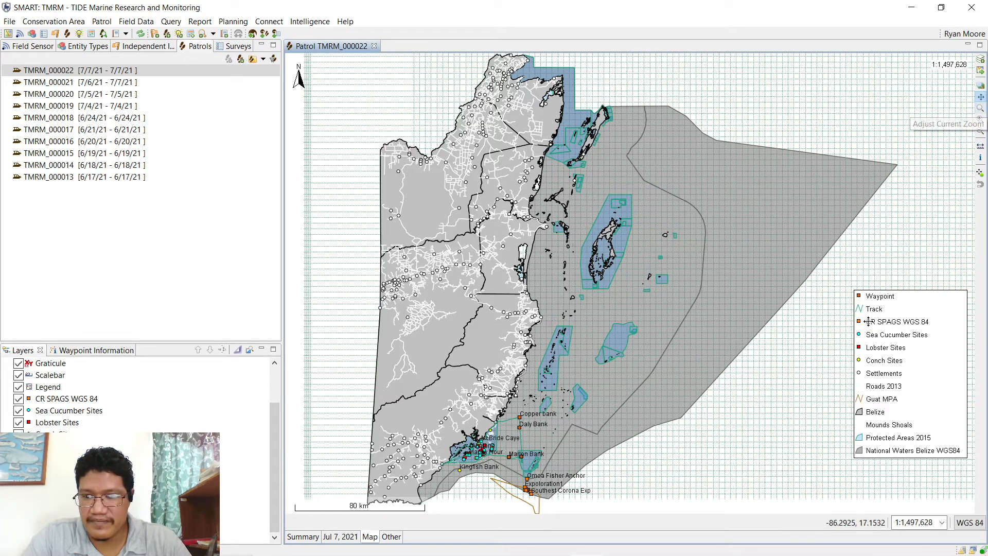
click(982, 71)
click(368, 299)
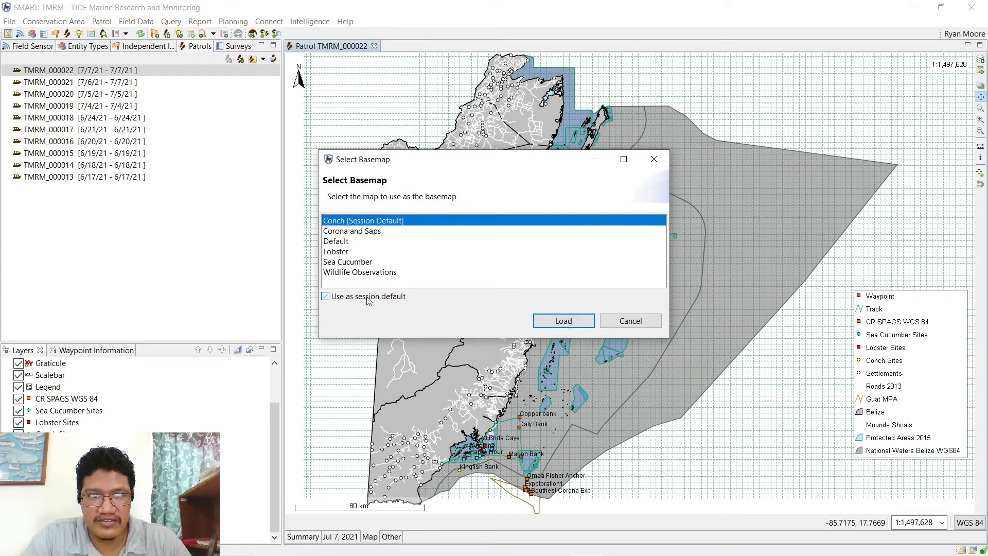
click(538, 320)
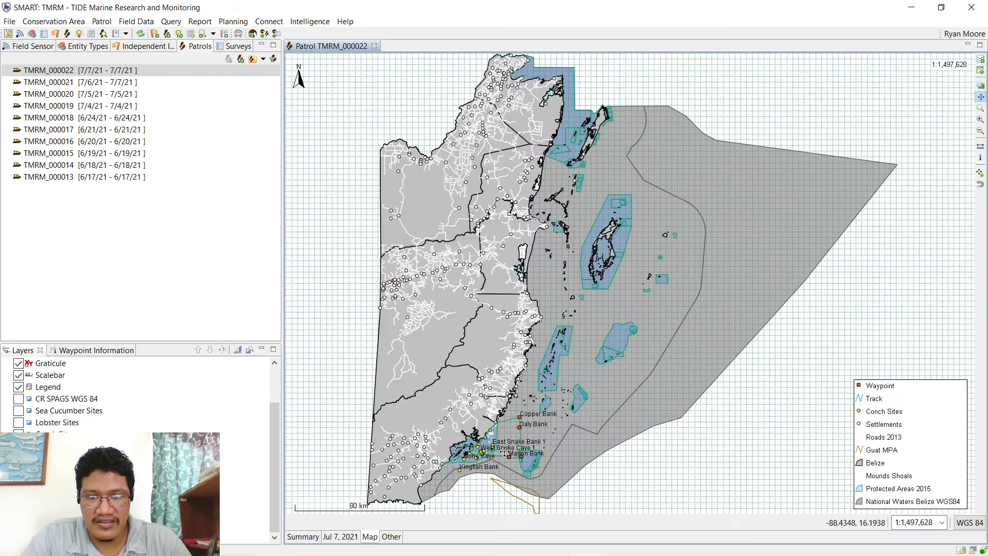
- Zoom and pan onto the track near Copper Bank, Daly Bank and the cayes, then open patrol TMRM_000021
drag(505, 452, 500, 326)
scroll(500, 326, down, 3)
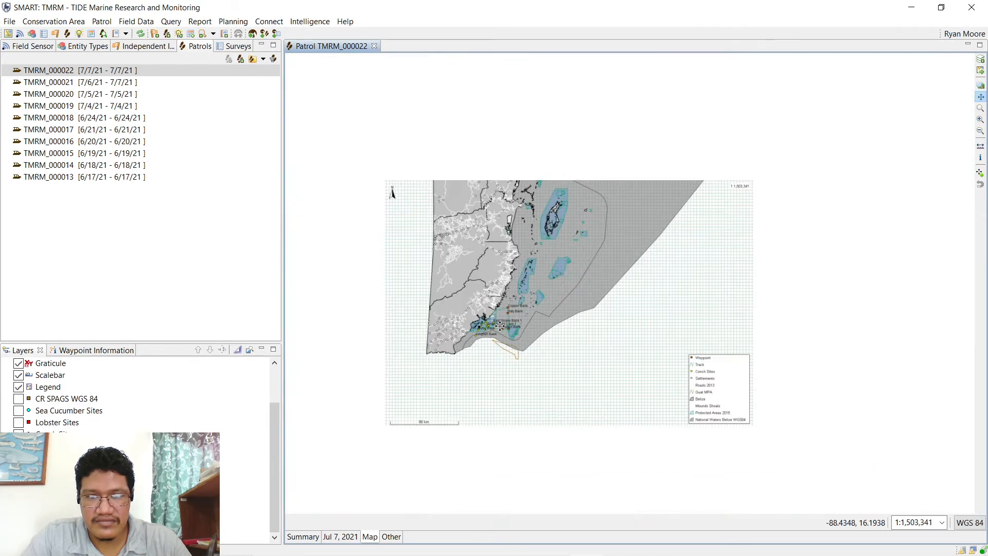
scroll(500, 327, up, 2)
scroll(500, 327, up, 4)
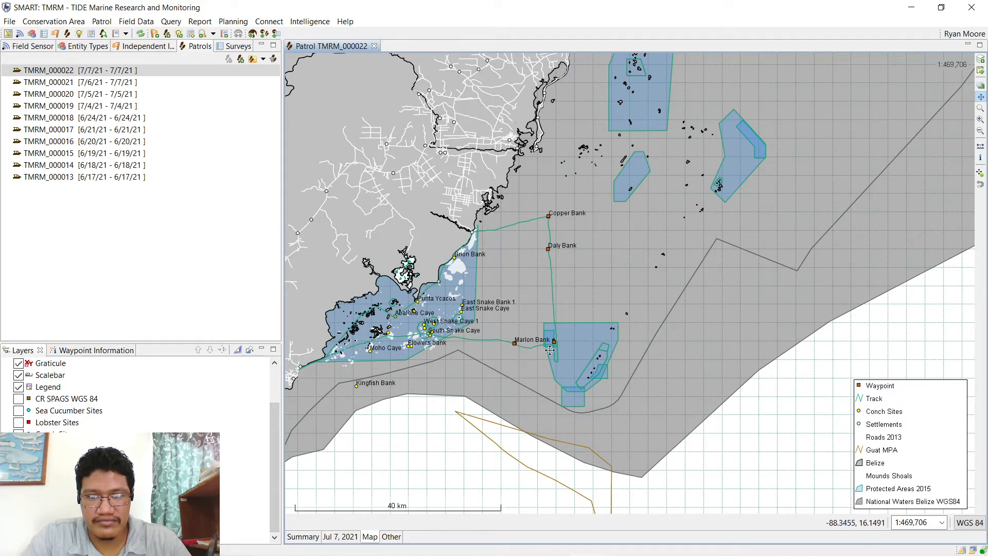
scroll(550, 351, up, 3)
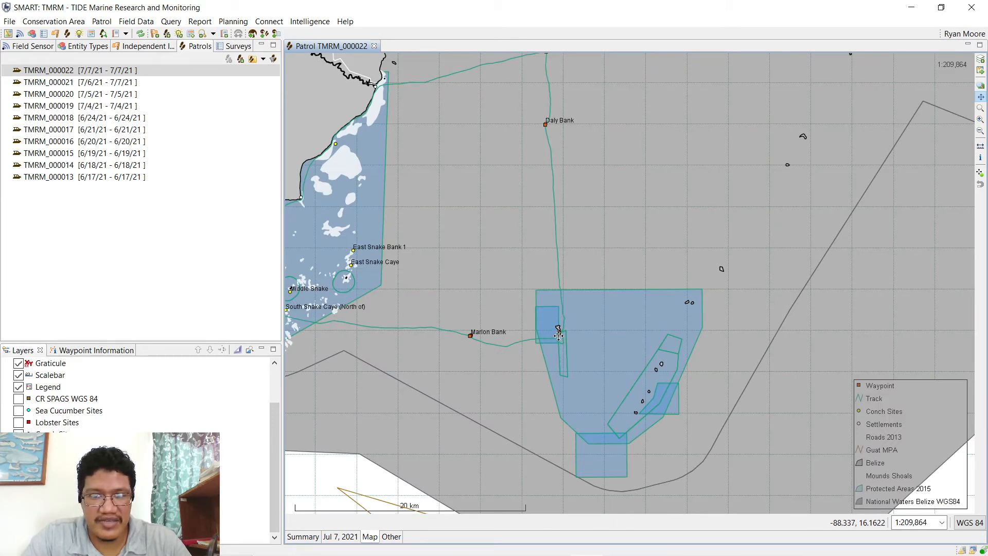
drag(551, 336, 582, 335)
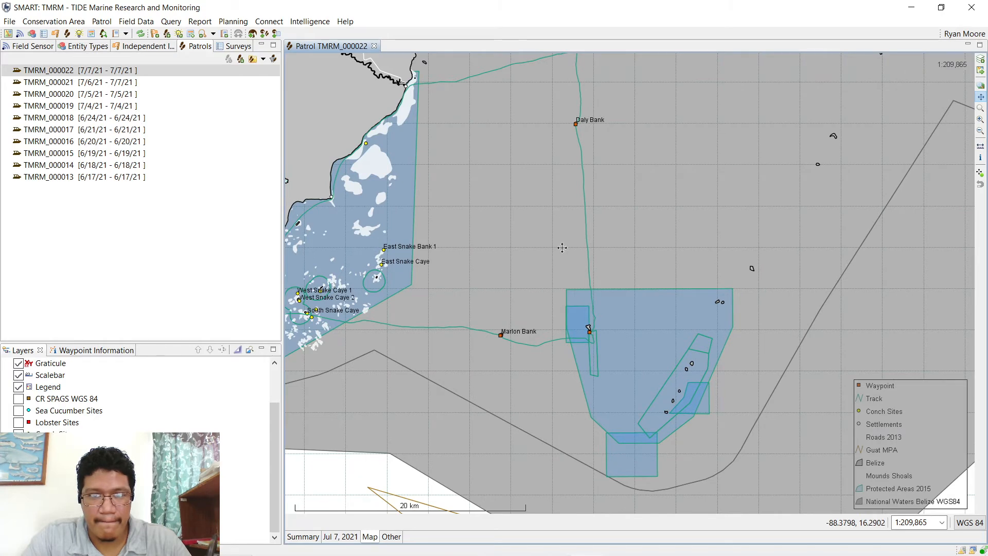
drag(562, 247, 616, 373)
drag(602, 412, 631, 343)
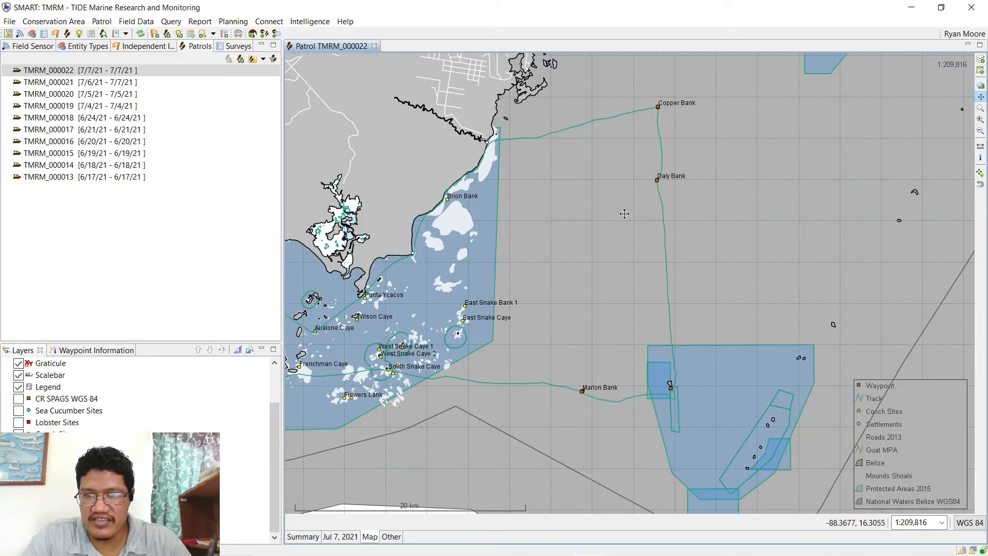
drag(592, 199, 721, 164)
drag(360, 348, 458, 300)
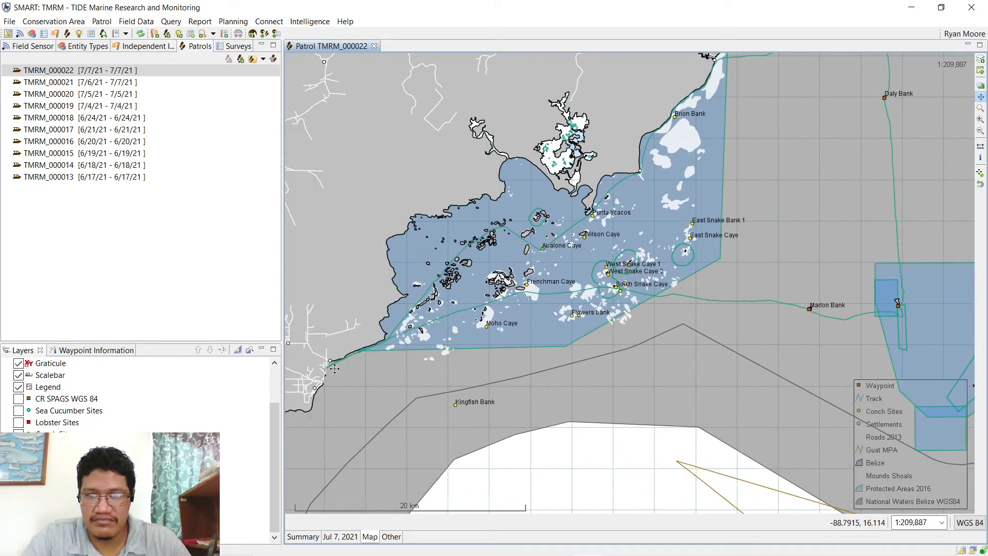
drag(681, 295, 548, 400)
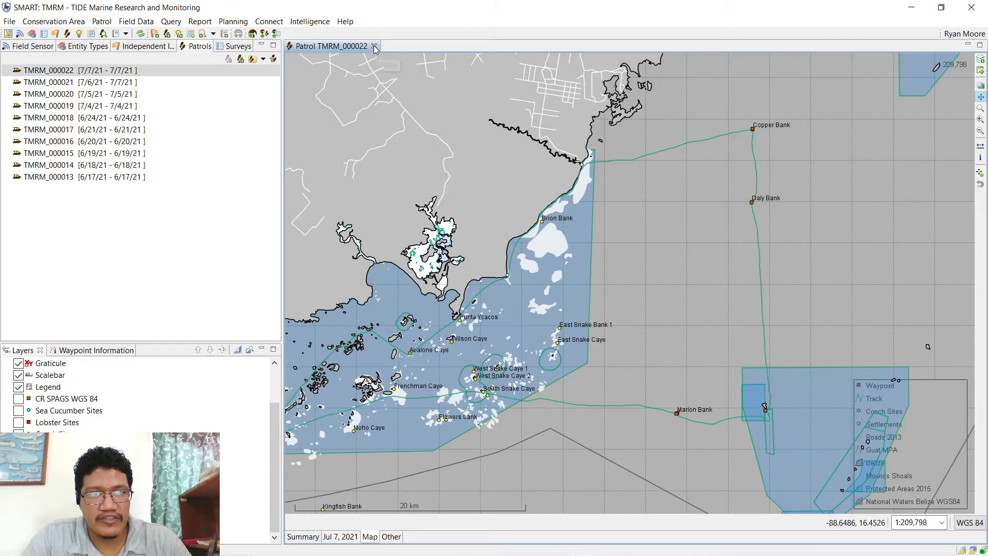
drag(510, 356, 598, 286)
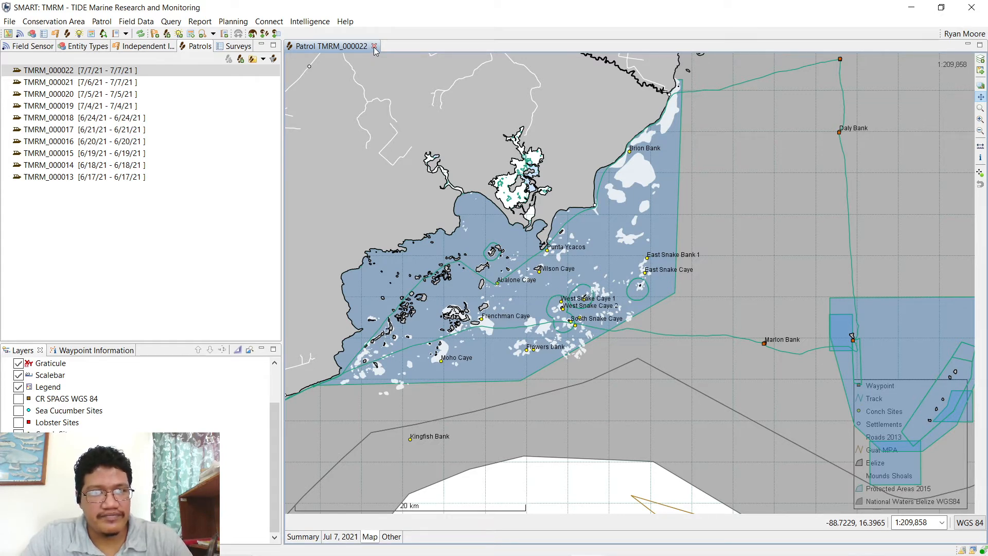
double_click(85, 83)
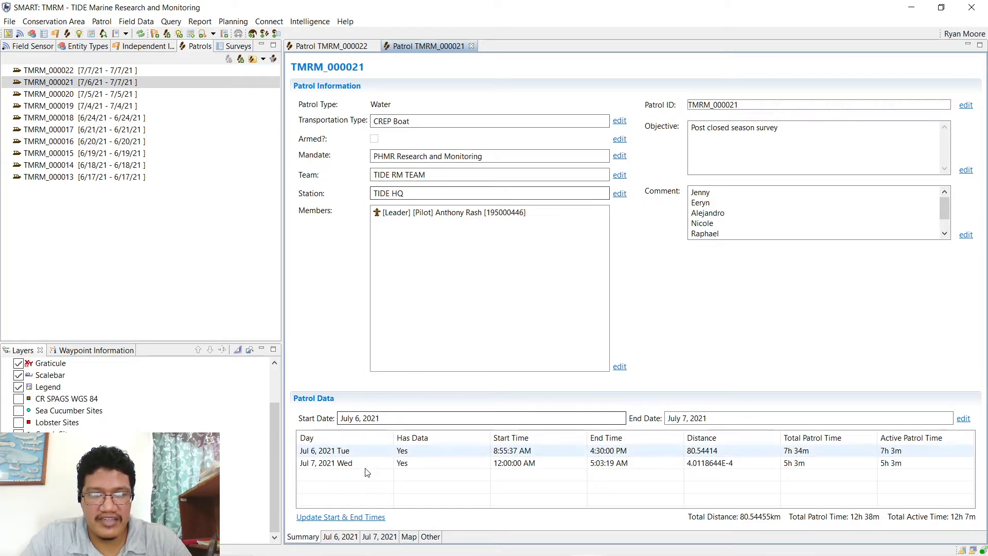
- Compare the Jul 6 and Jul 7 patrol days, check Jul 6's end time, then return to Summary
click(346, 540)
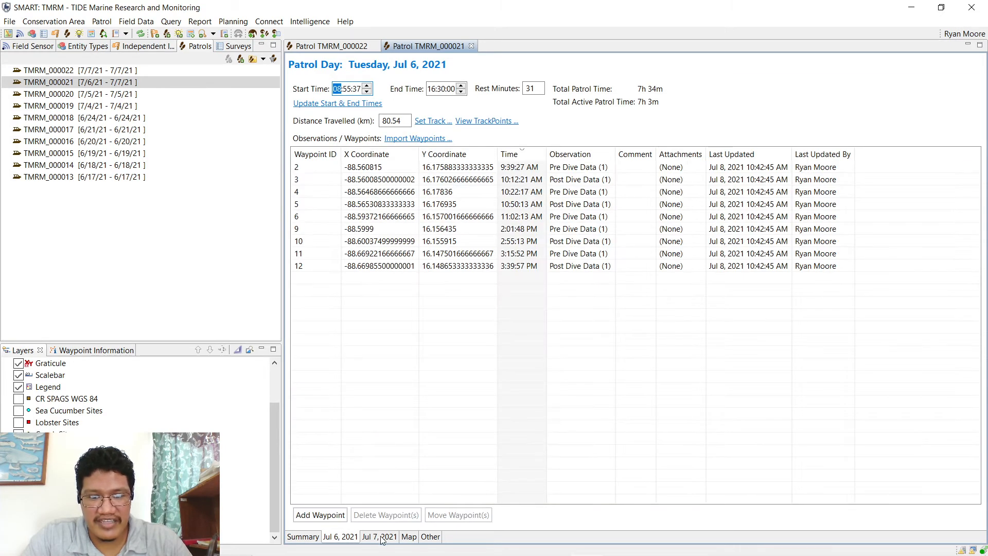
click(381, 538)
click(343, 538)
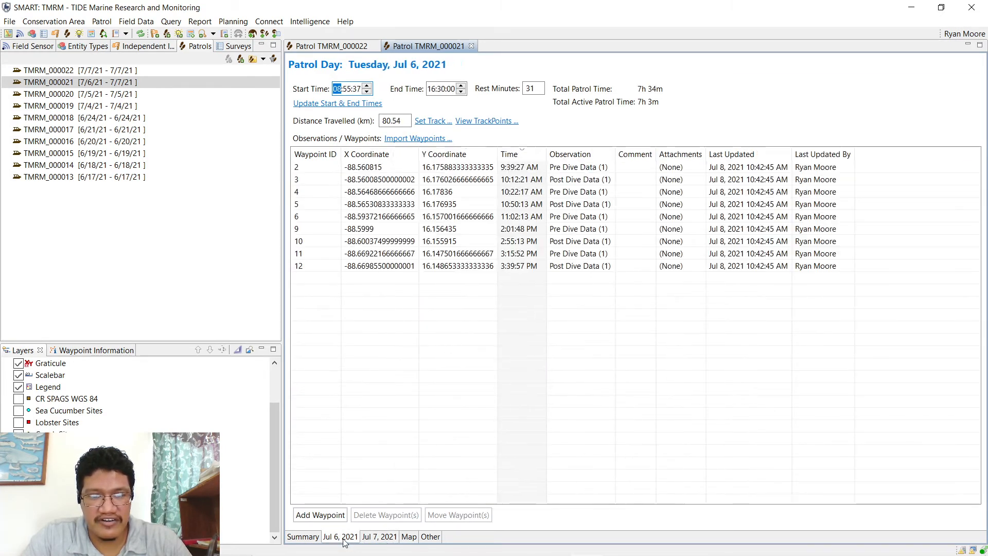
click(432, 90)
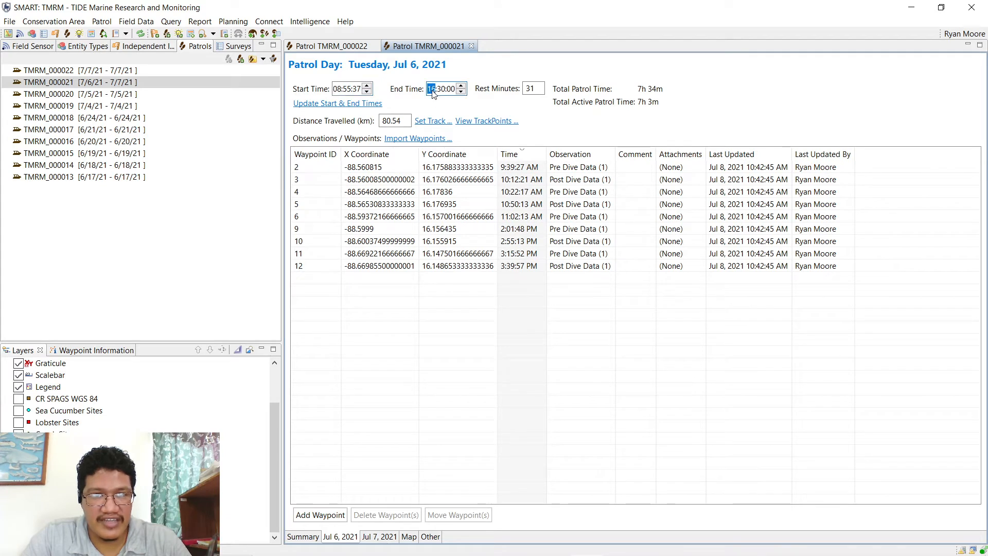
click(440, 90)
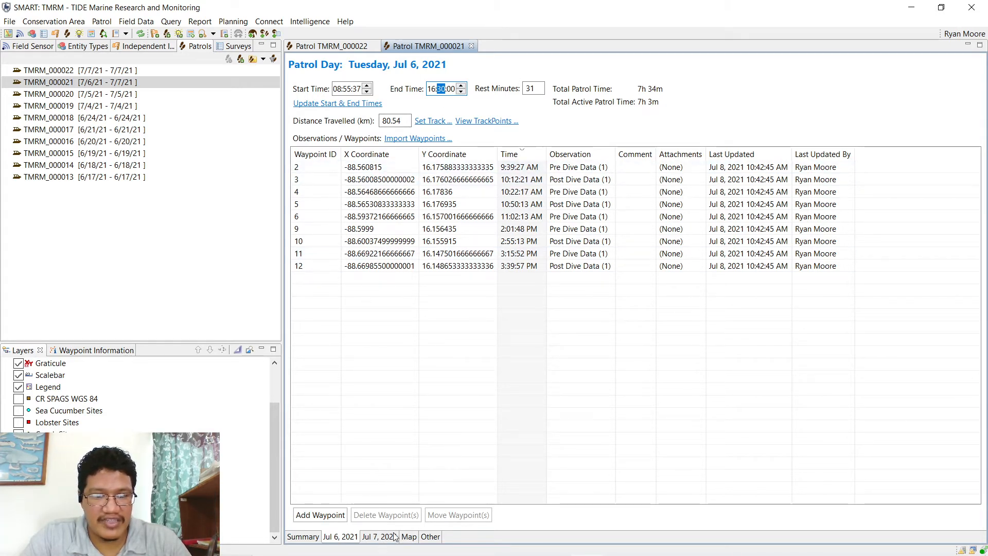
click(299, 537)
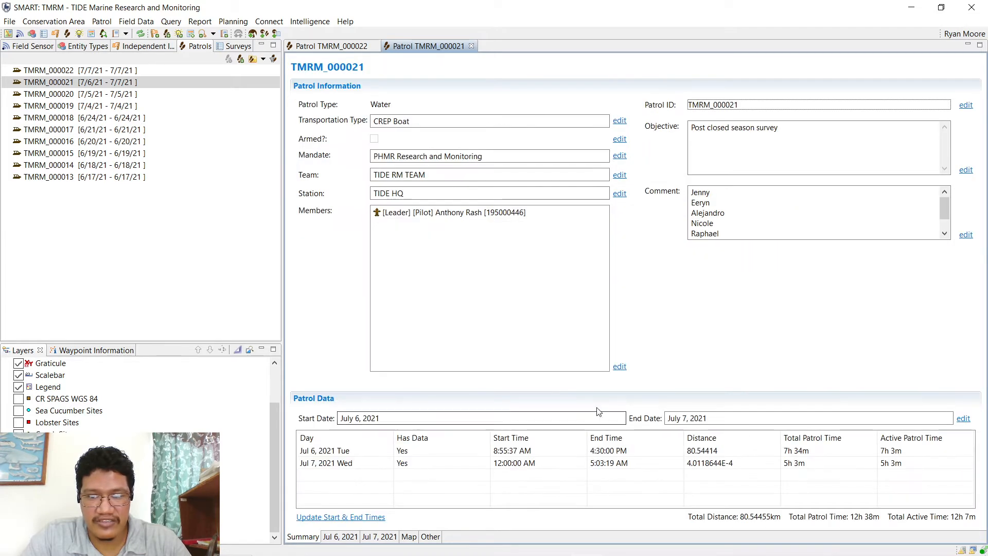
click(348, 419)
- Change the patrol end date to 06 July 2021, accept removing Jul 7 data, and open Jul 6
click(963, 418)
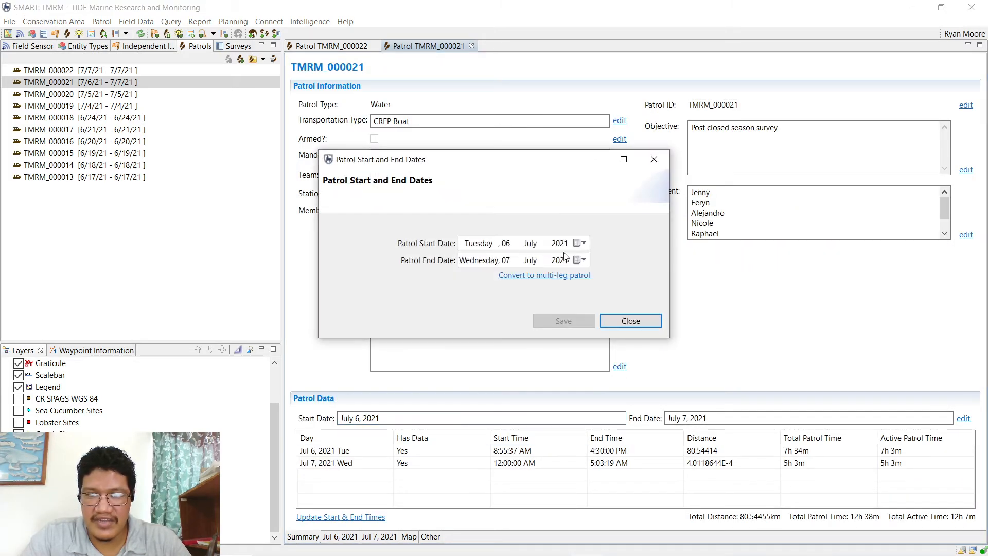
click(506, 260)
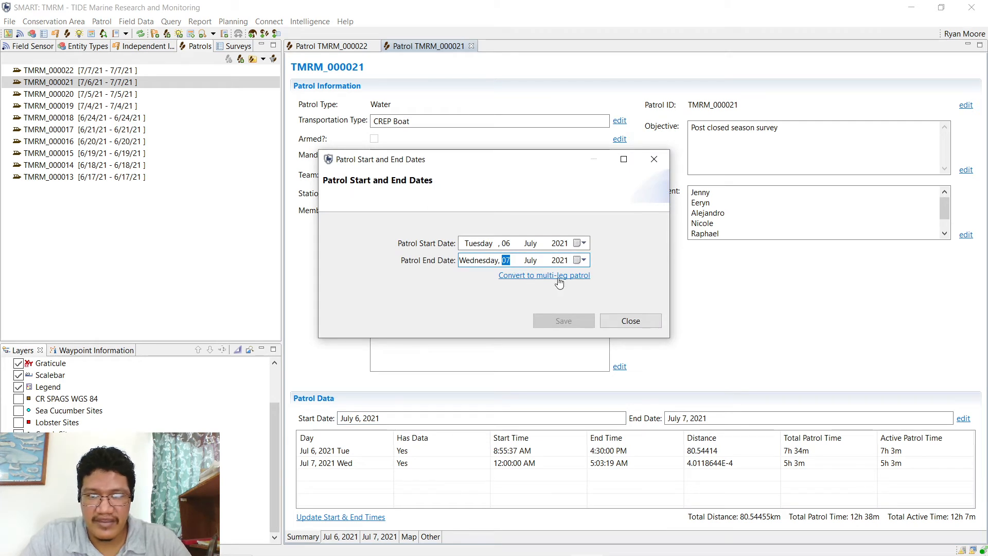
click(584, 260)
click(510, 315)
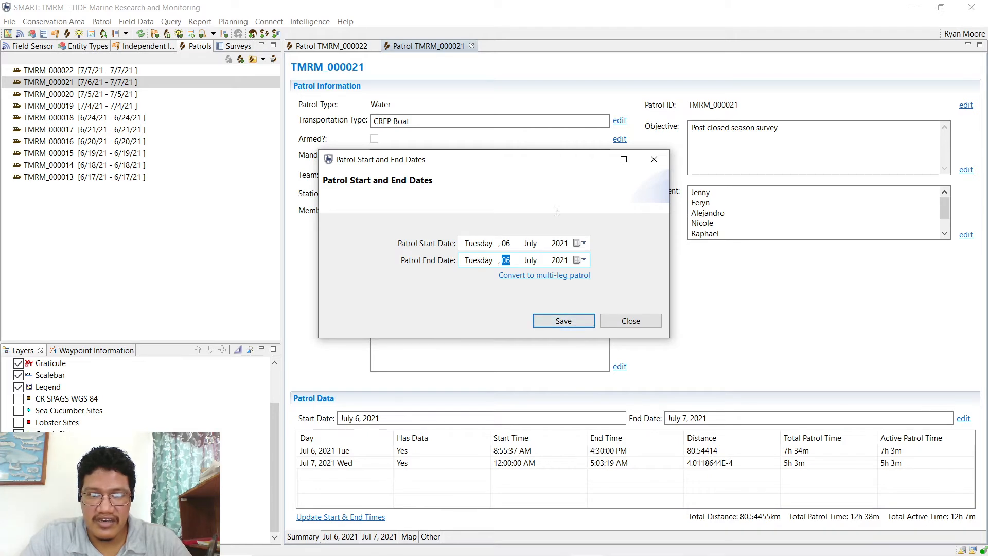
click(554, 324)
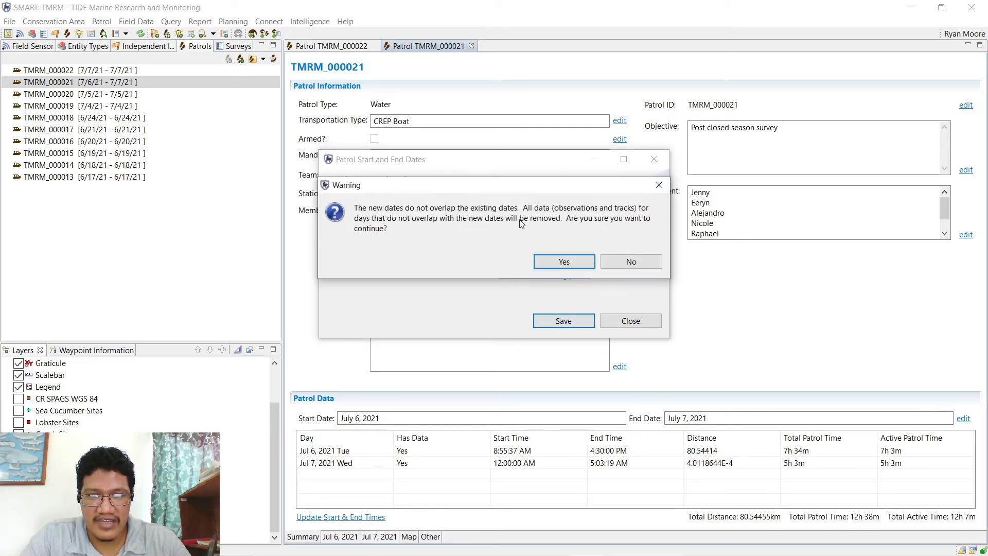
click(553, 265)
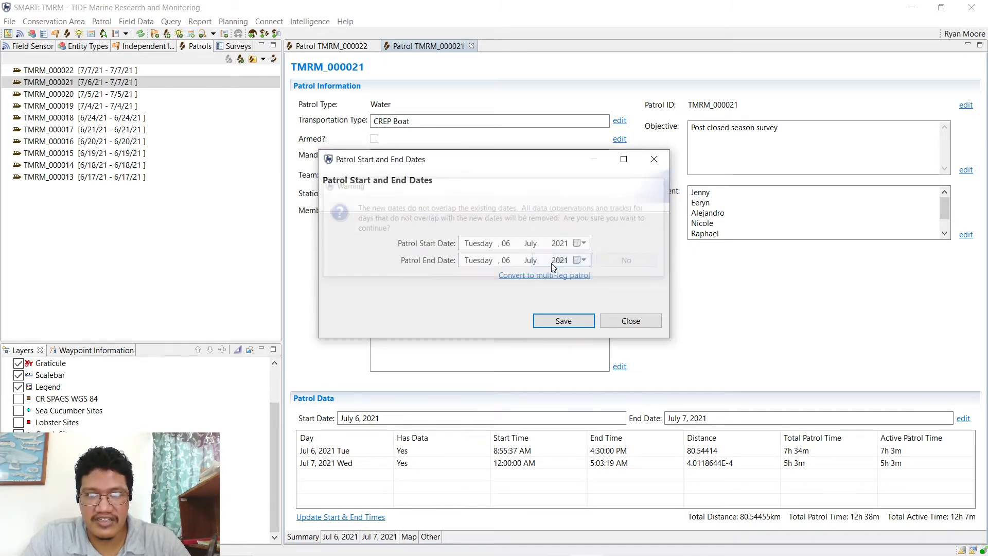
click(631, 321)
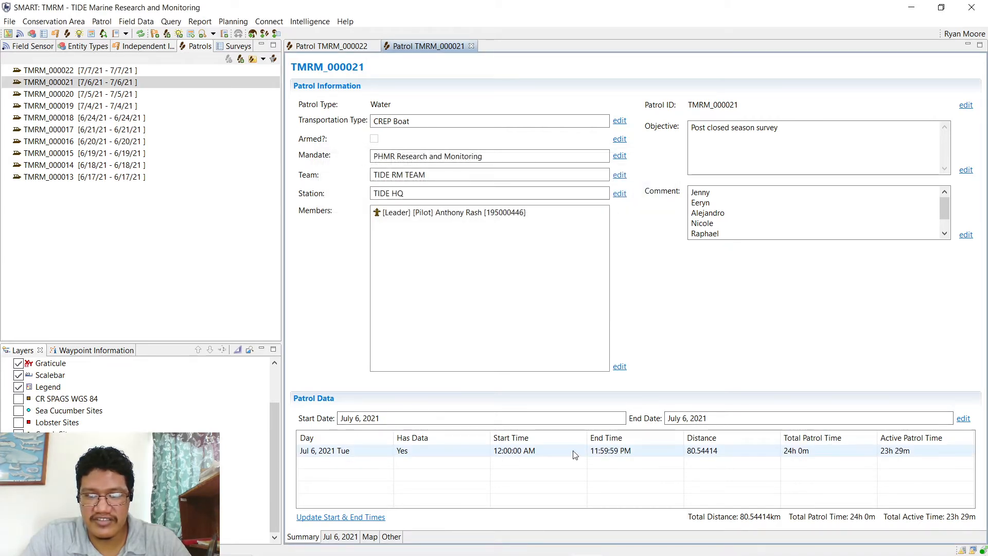
click(340, 536)
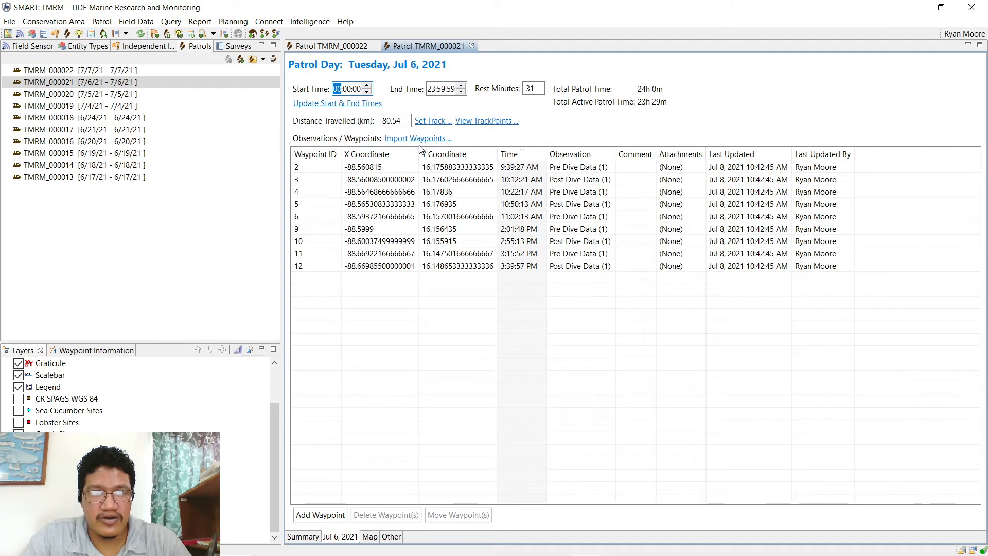
- Update the July 6 day's start and end times from its waypoints to 09:39:27–15:39:57
click(350, 103)
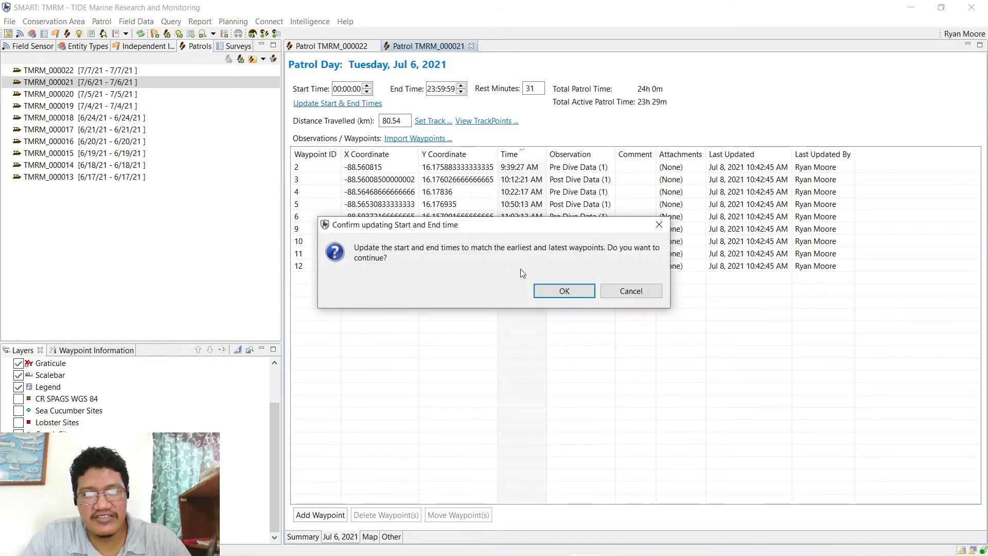
click(552, 292)
click(428, 91)
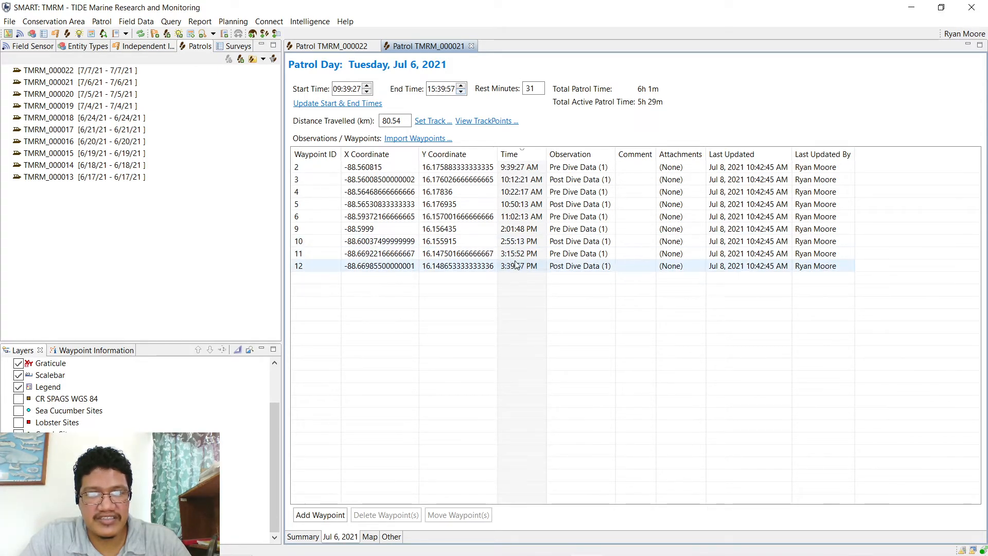
- Review the track points of Part 1 of the July 6 track, then close the track dialogs
click(465, 124)
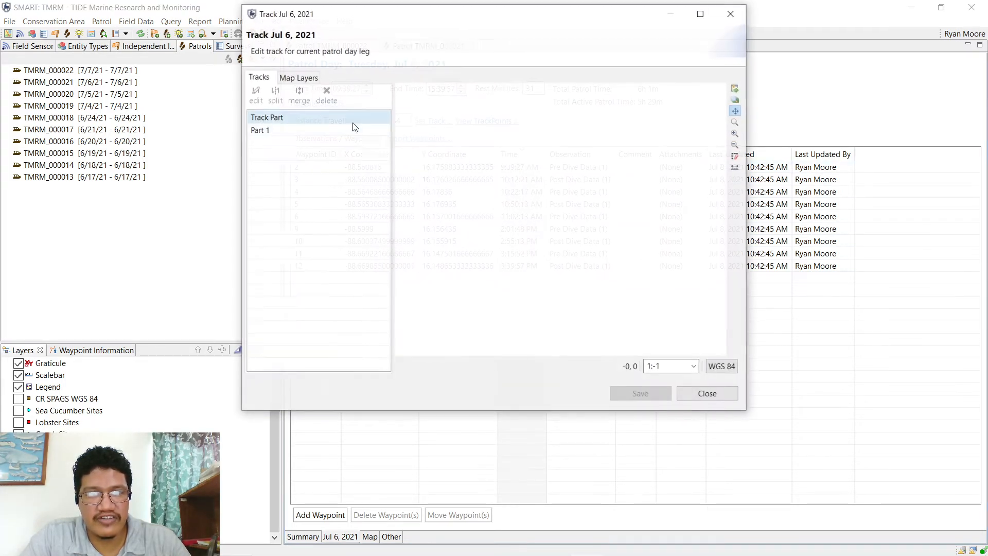
click(273, 130)
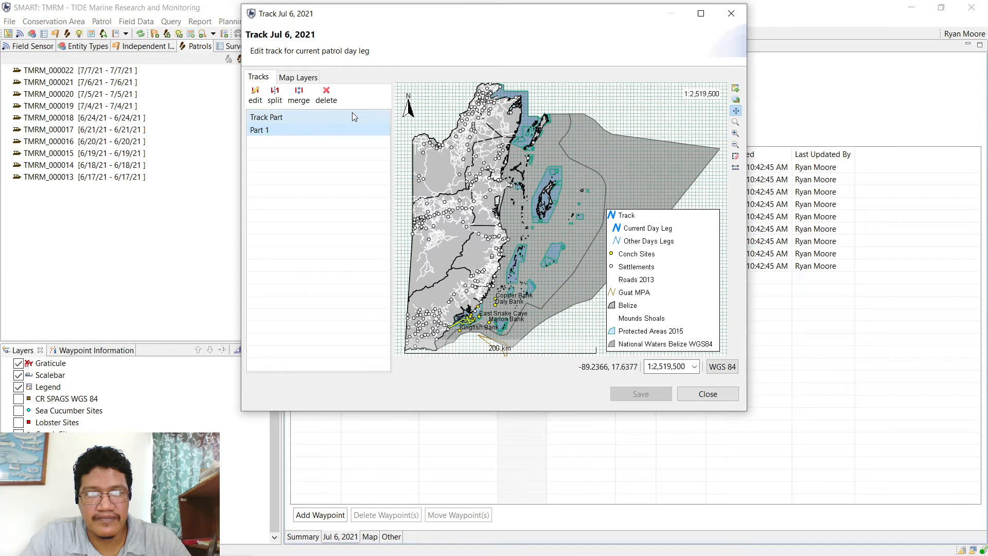
double_click(325, 128)
click(427, 101)
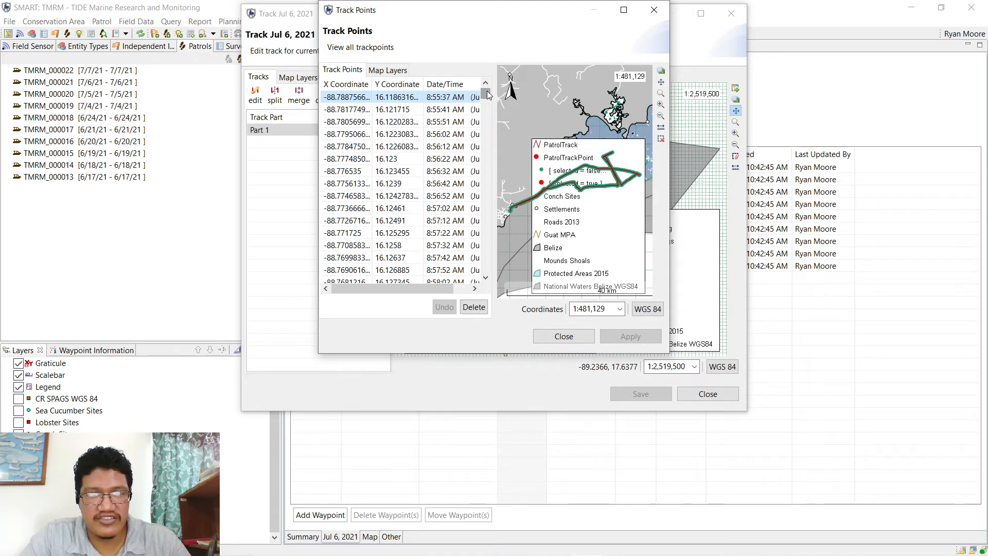
drag(487, 90, 486, 269)
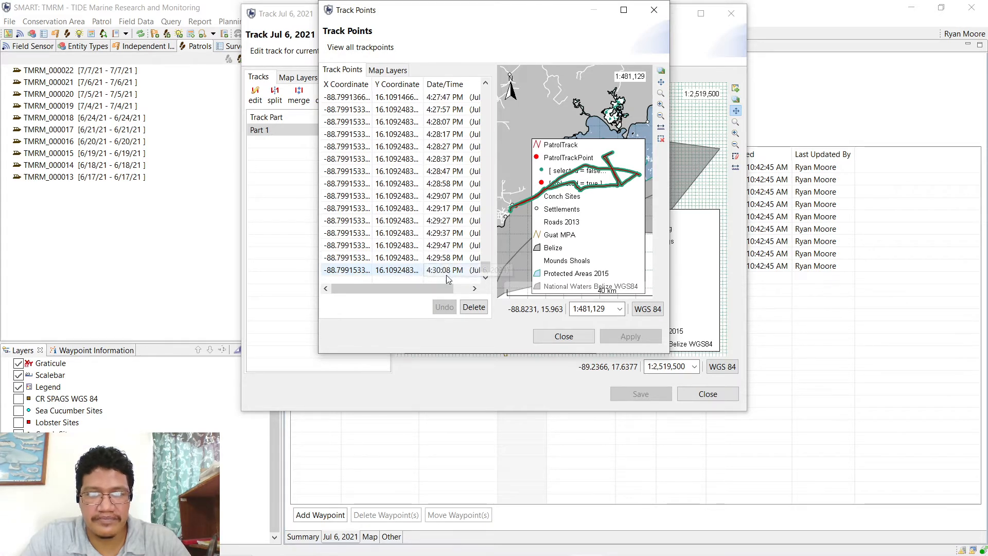
drag(485, 266, 486, 98)
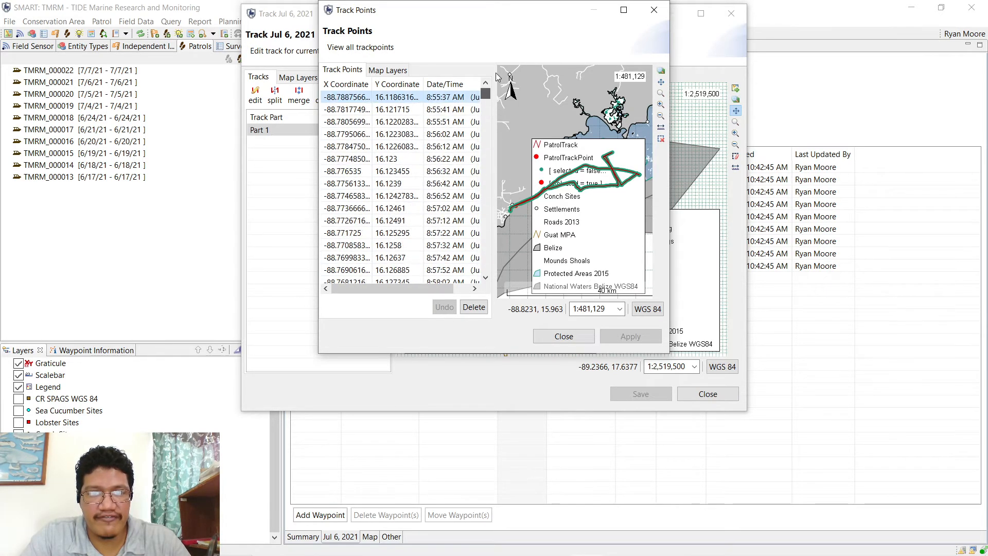
click(551, 337)
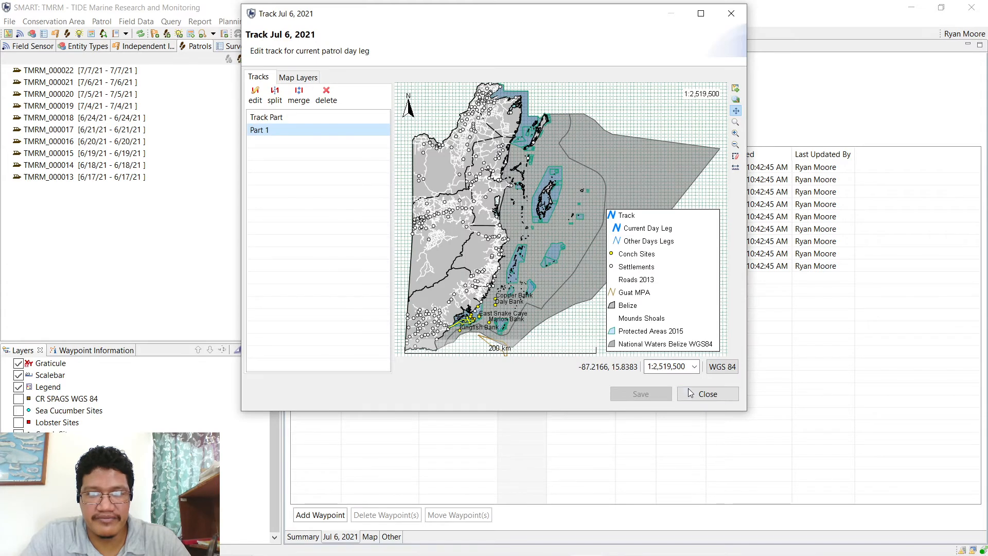
click(708, 394)
click(334, 89)
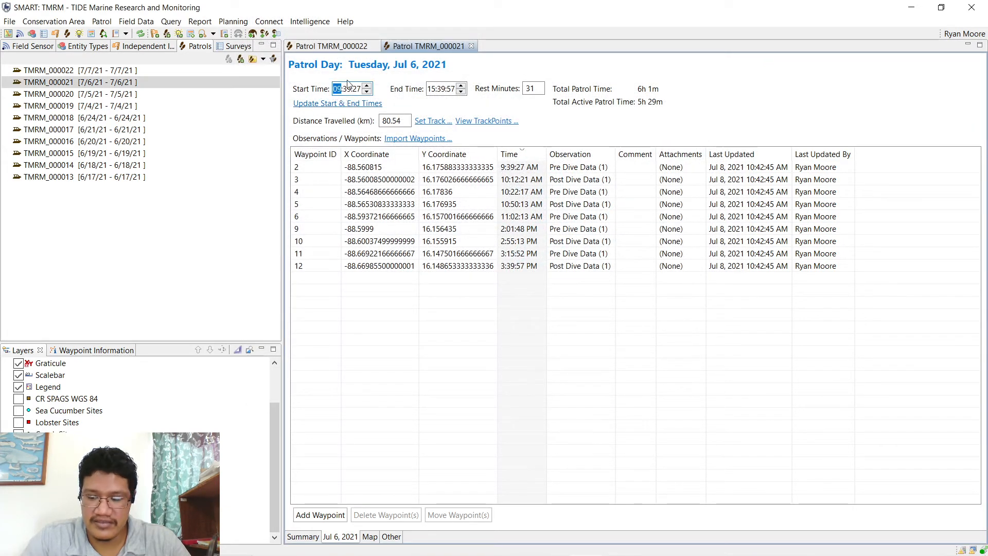
- Set the July 6 start time to 08:55:00
key(Up)
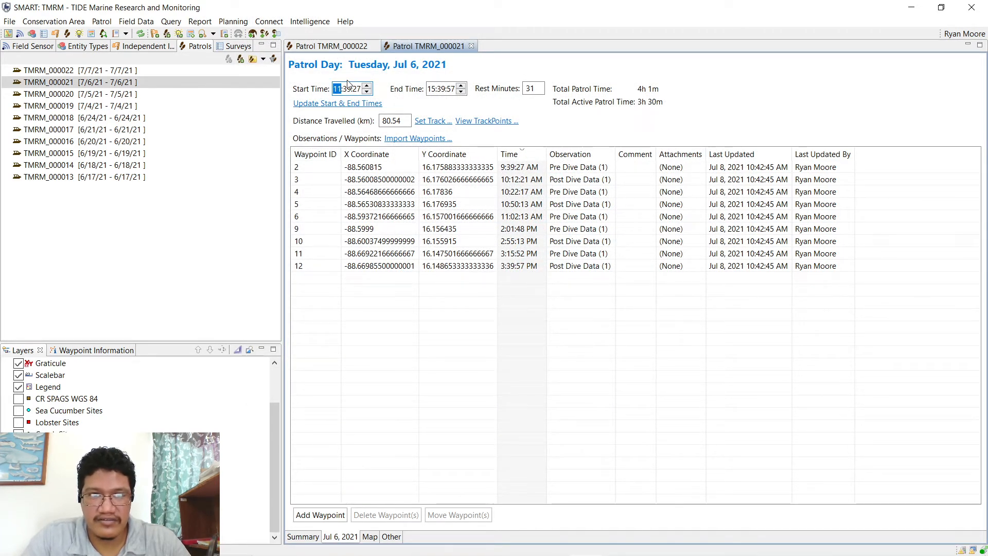
text(8)
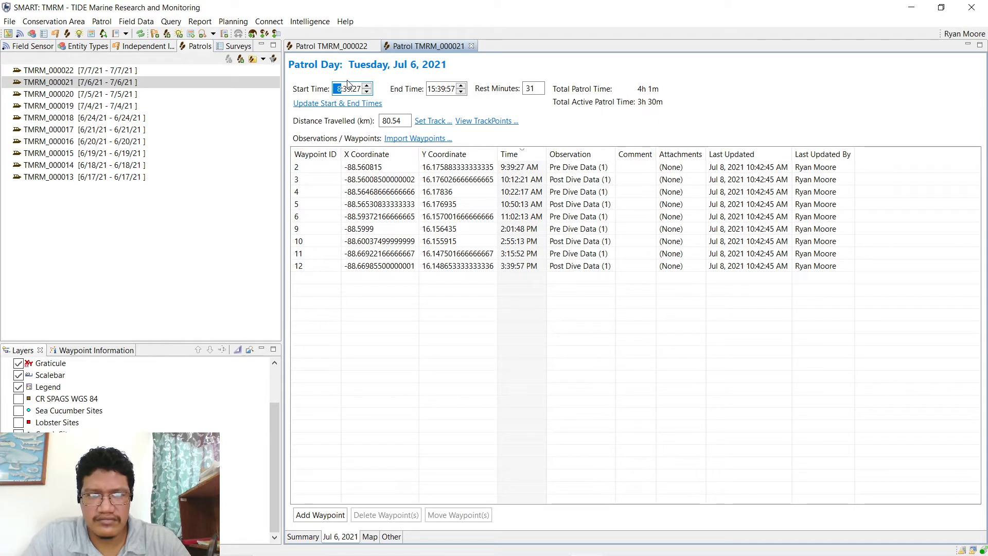
click(349, 90)
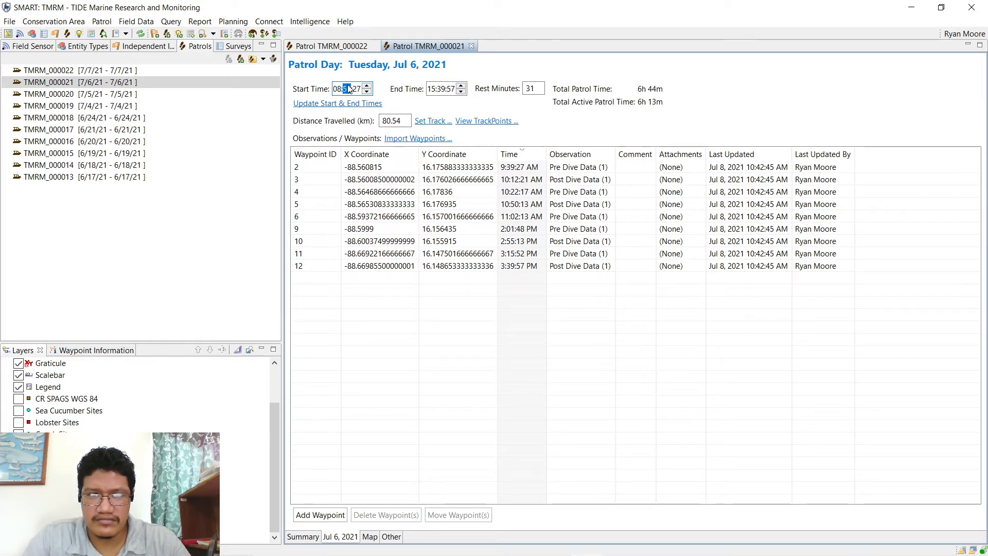
click(355, 90)
text(00)
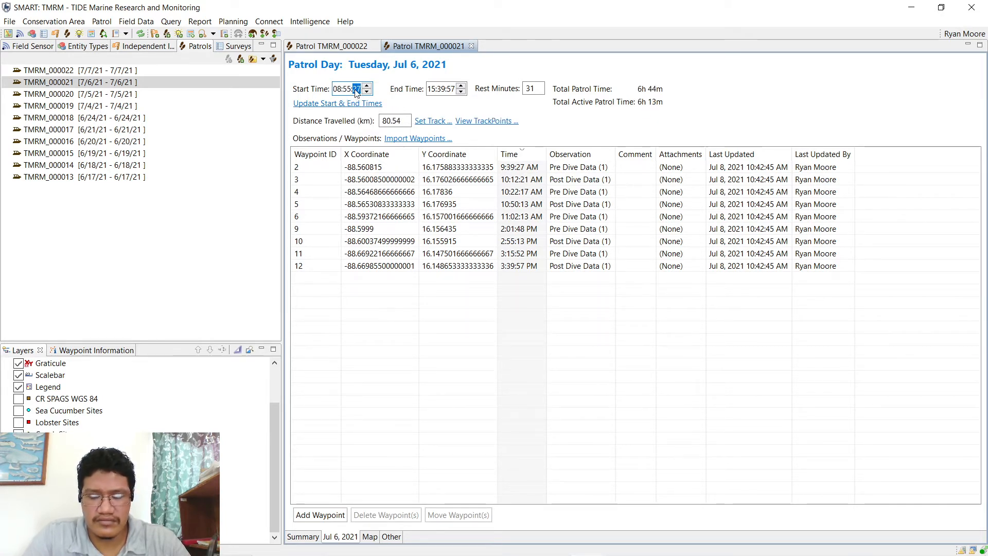
- Set the July 6 end time to 16:31:00 and return to TMRM_000021's summary page
click(431, 90)
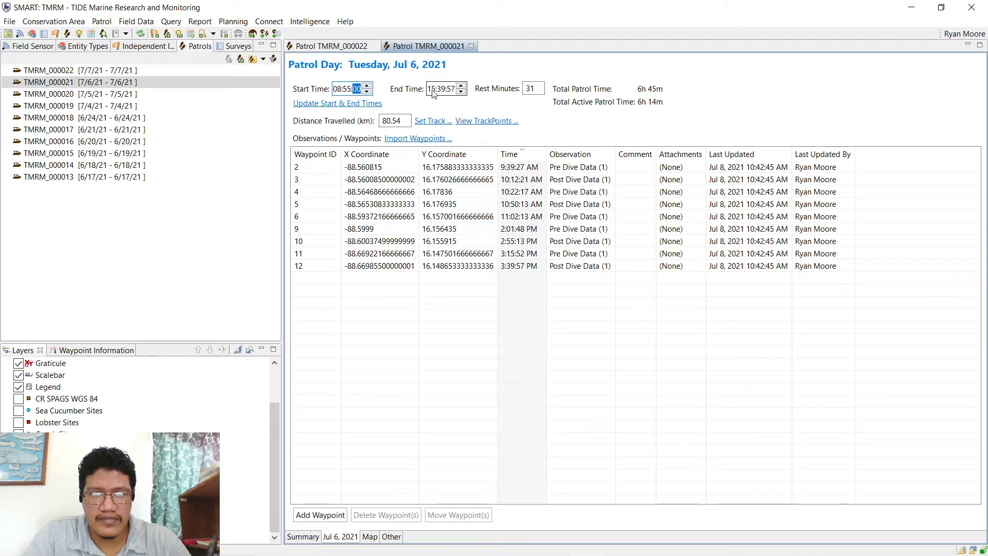
text(16)
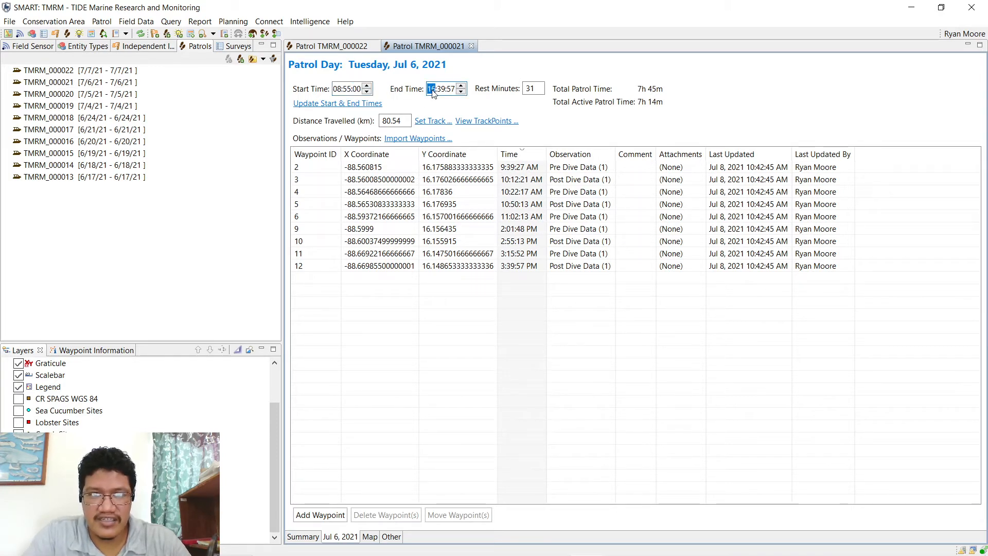
click(443, 90)
text(30)
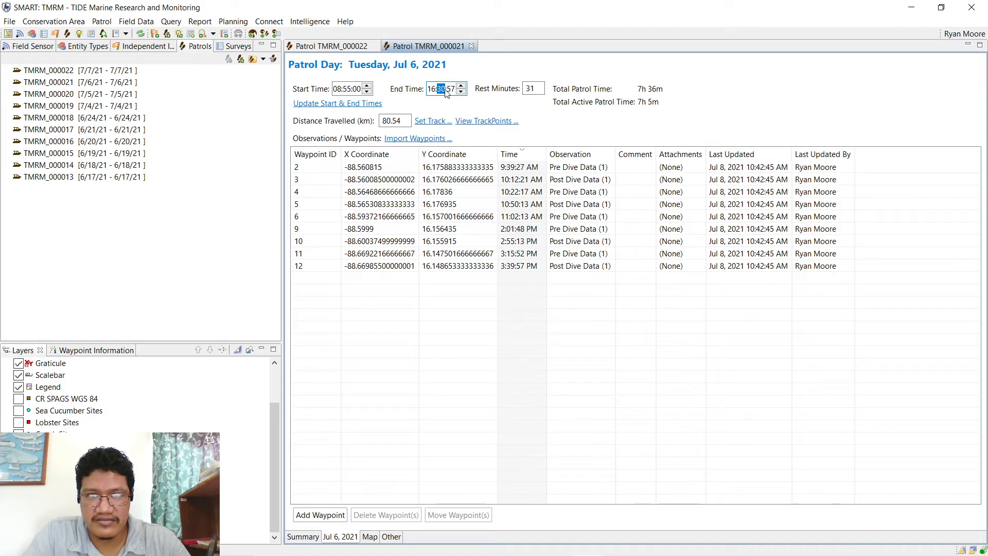
click(452, 91)
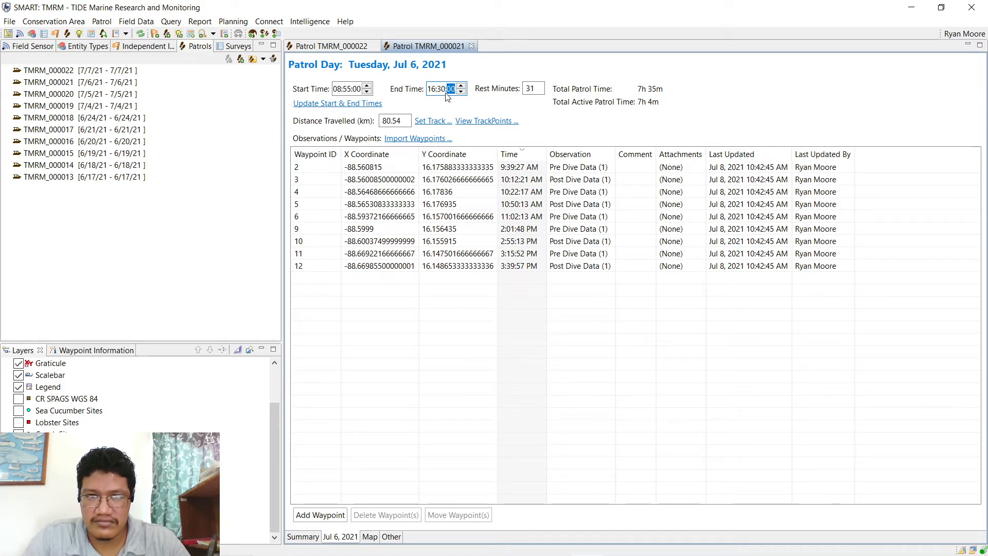
click(442, 93)
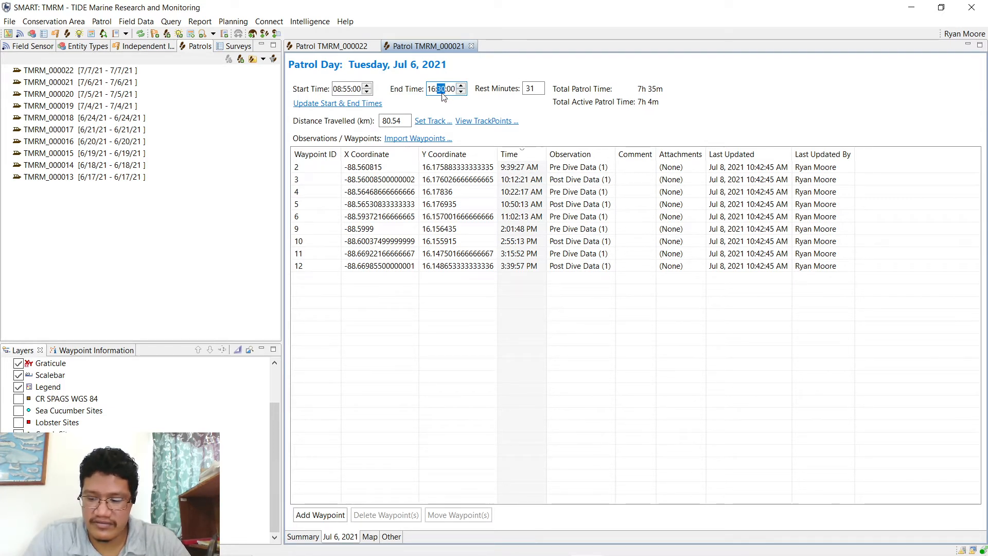
key(shift+Tab)
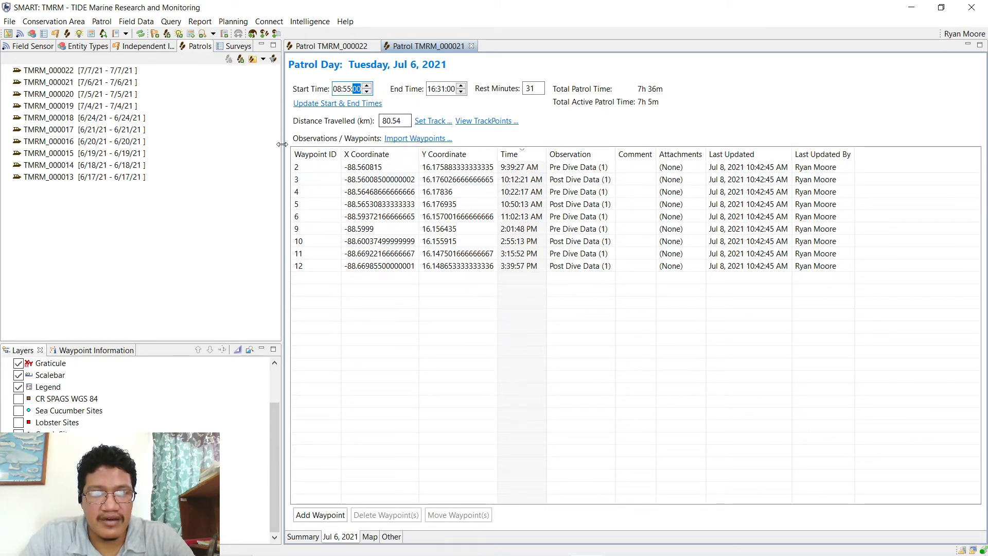
click(431, 50)
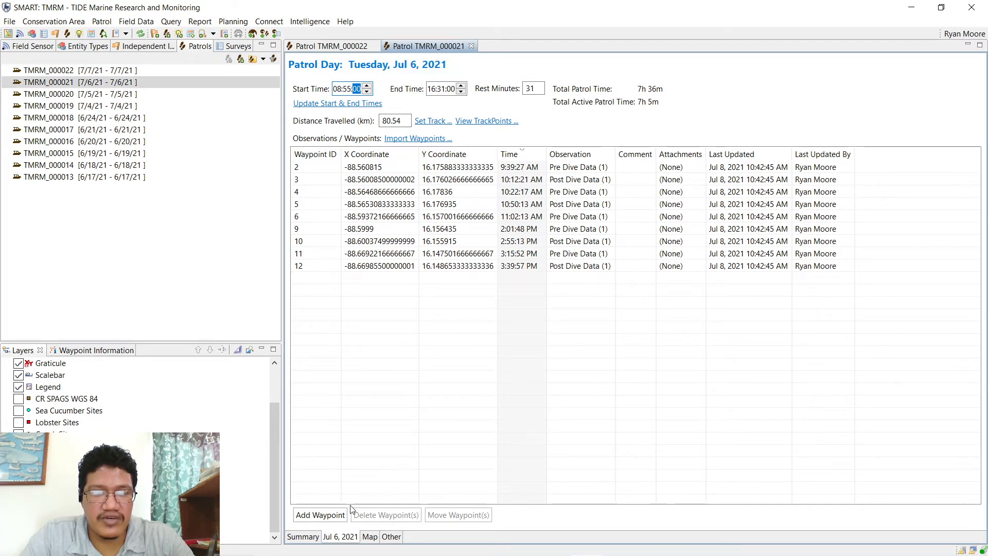
click(303, 536)
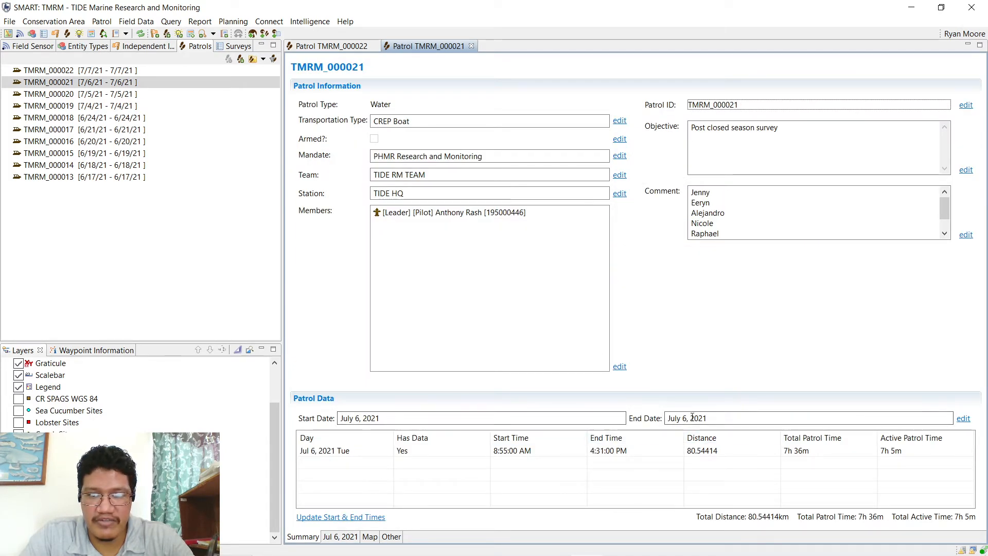
- Close the TMRM_000021 and TMRM_000022 editors and open the Fuel Disbursed [000005] query
click(471, 46)
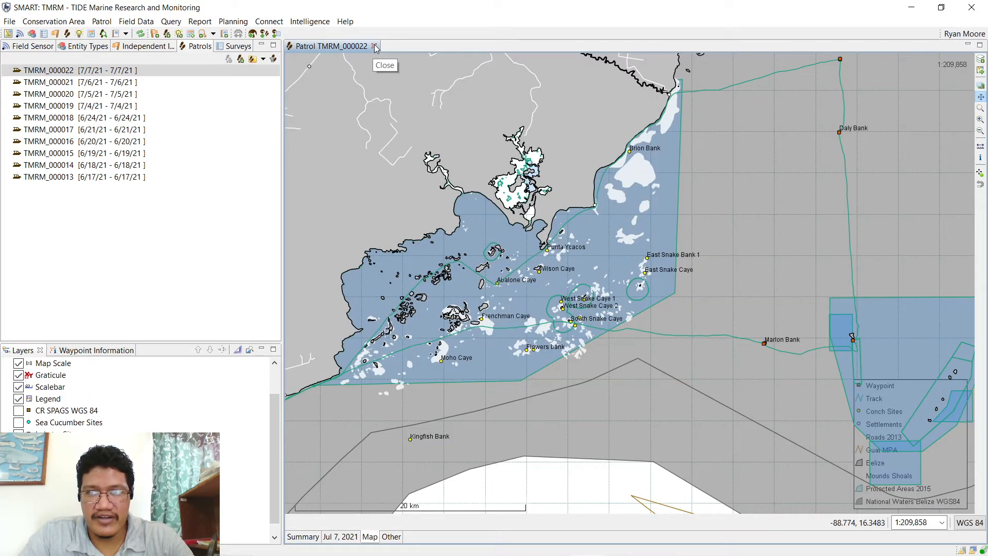
click(374, 47)
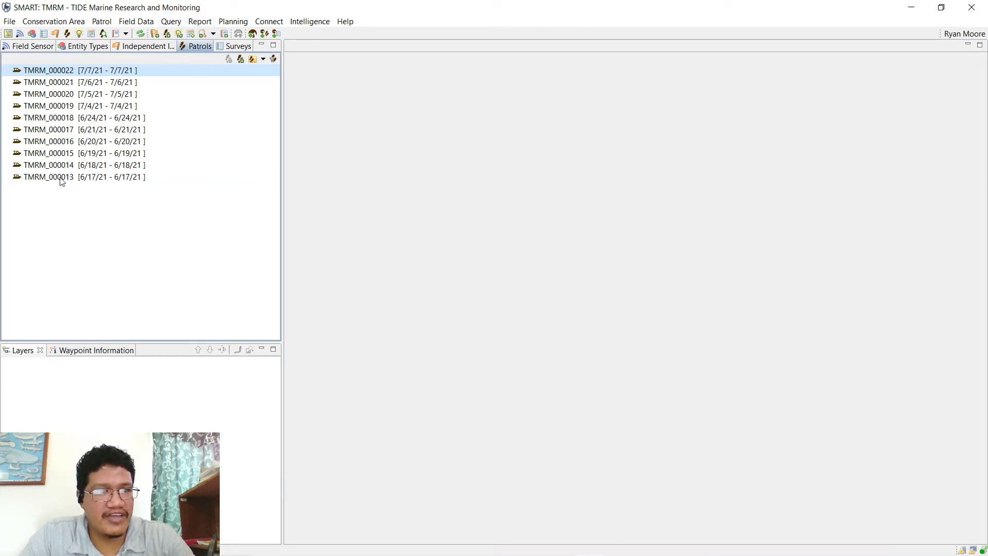
click(170, 23)
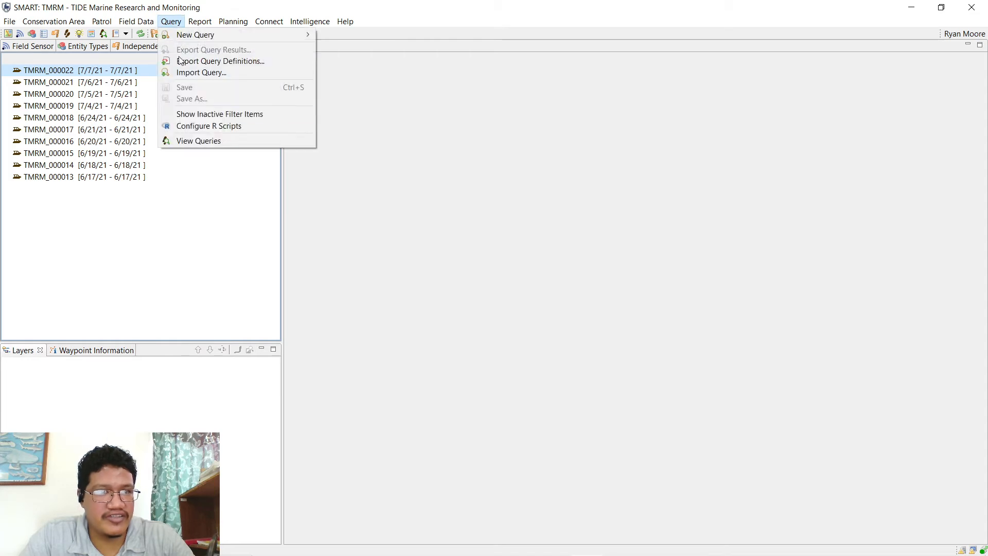
click(202, 148)
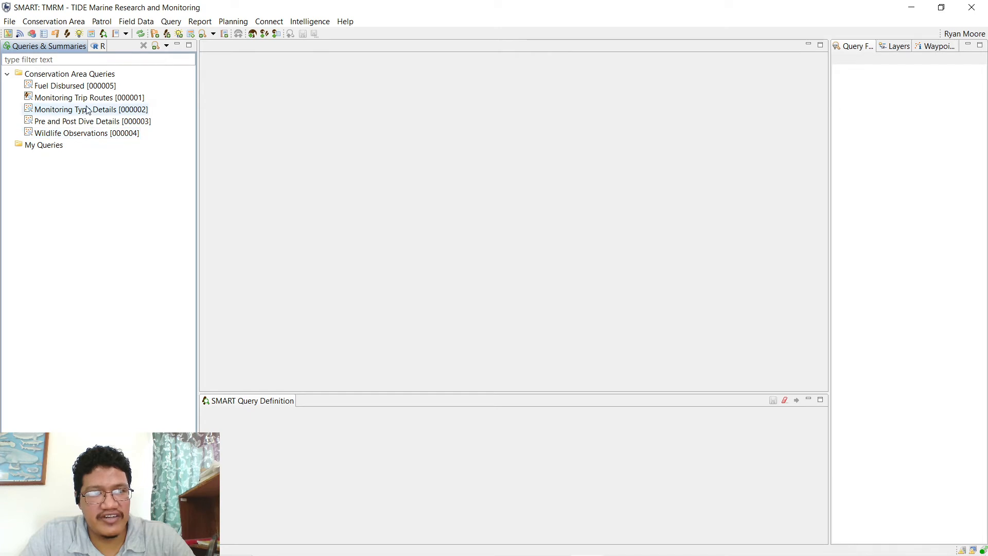
click(78, 85)
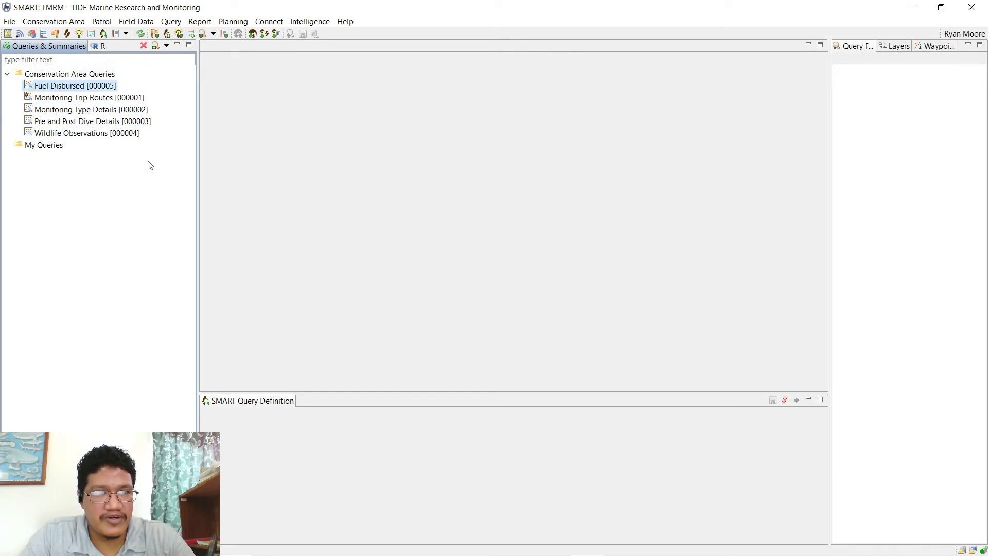
double_click(76, 87)
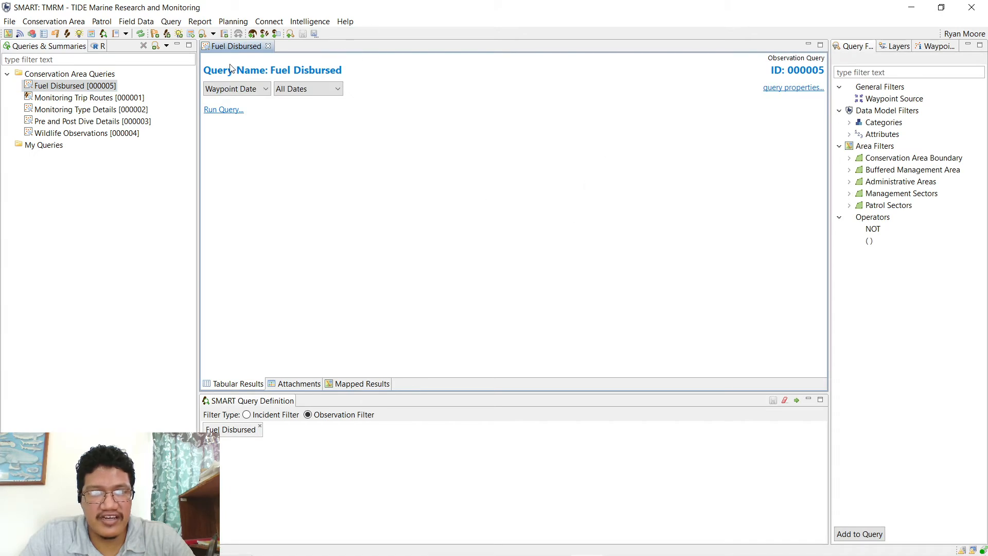
- Run Fuel Disbursed, returning 4 observations with fuel amounts 200, 135, 120 and 200
click(171, 21)
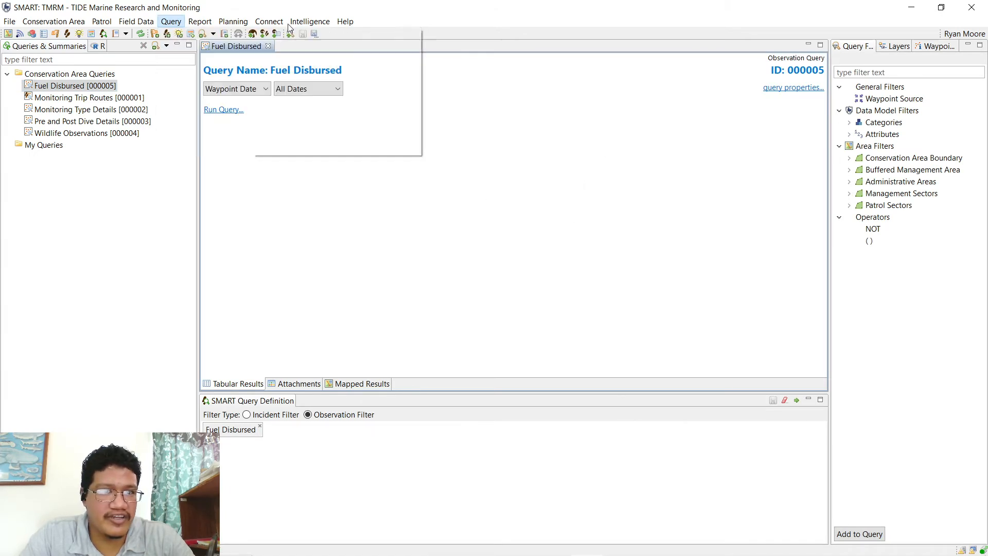
mouse_move(186, 35)
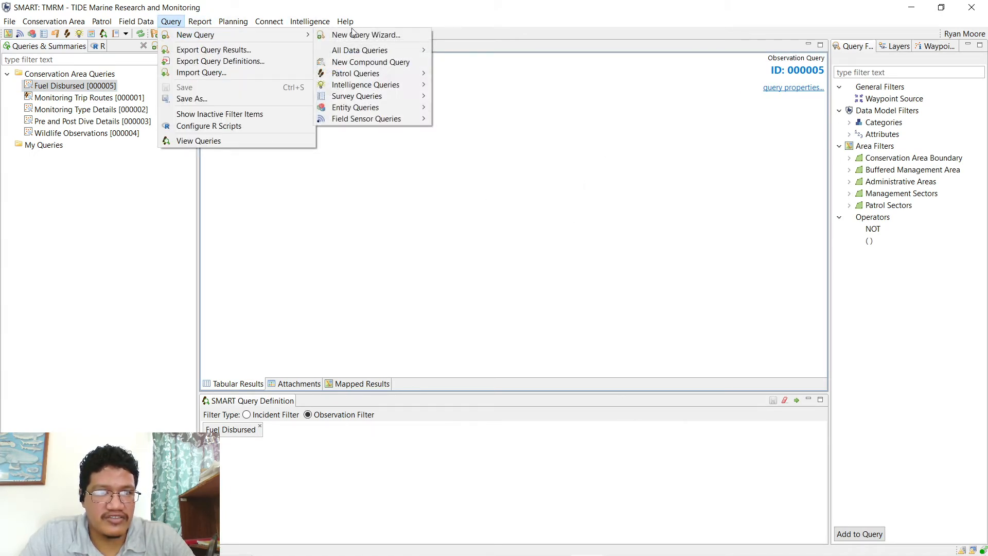
mouse_move(412, 50)
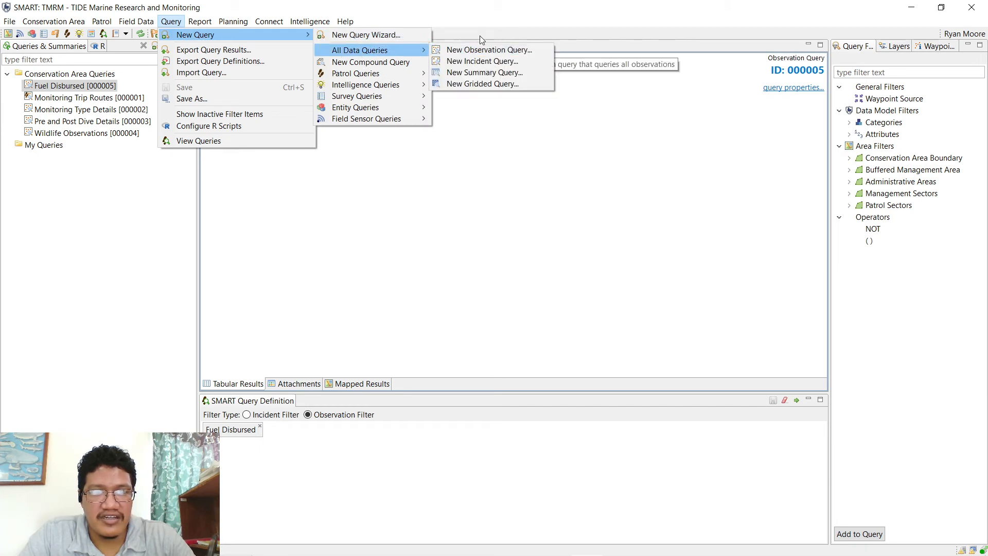
click(480, 36)
click(796, 401)
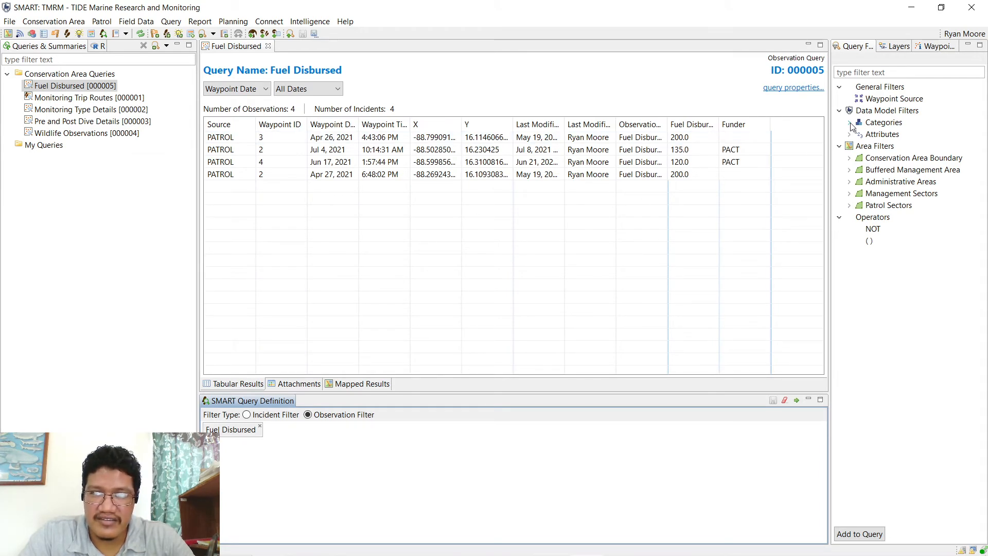
- Add a Fuel Disbursed category filter from Data Model Filters, then remove the duplicate
click(889, 112)
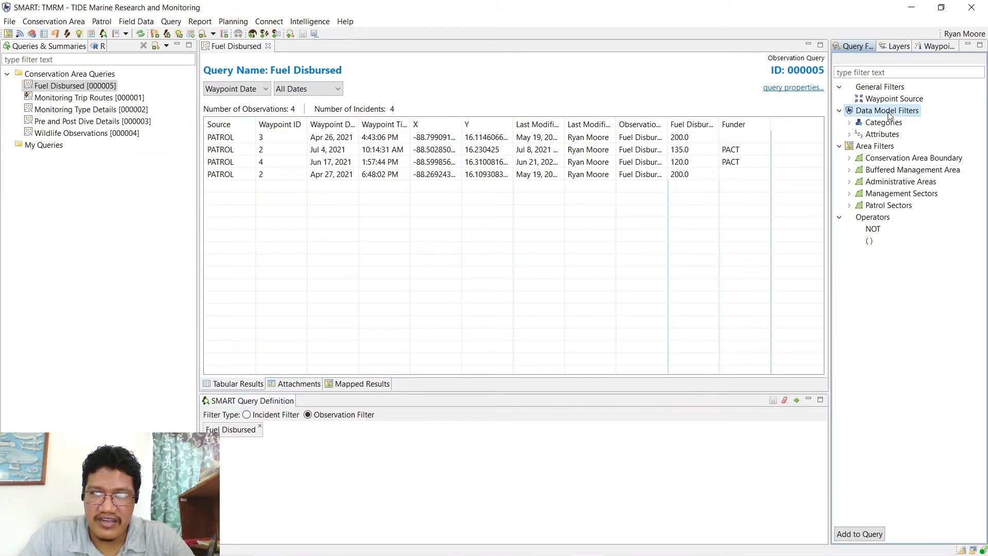
click(849, 124)
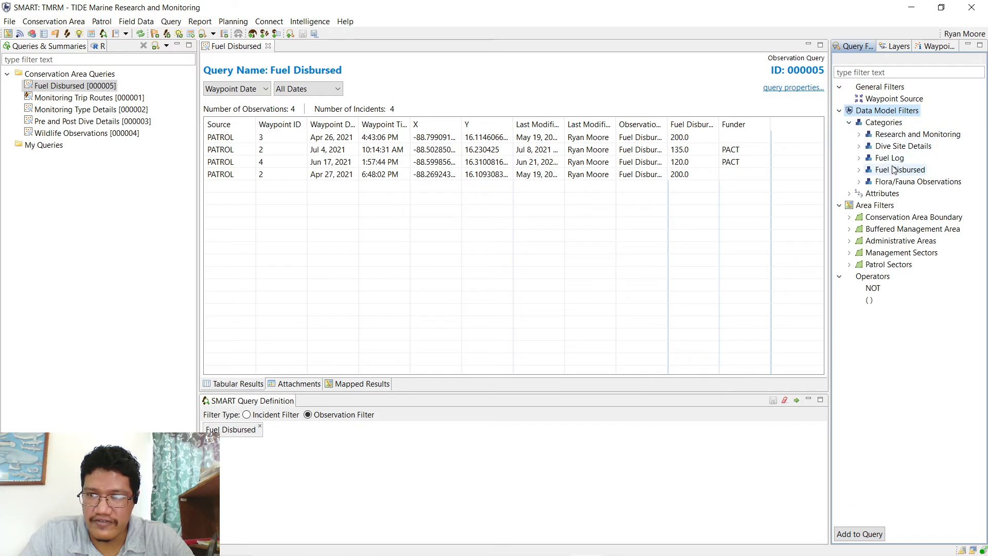
click(865, 172)
click(860, 171)
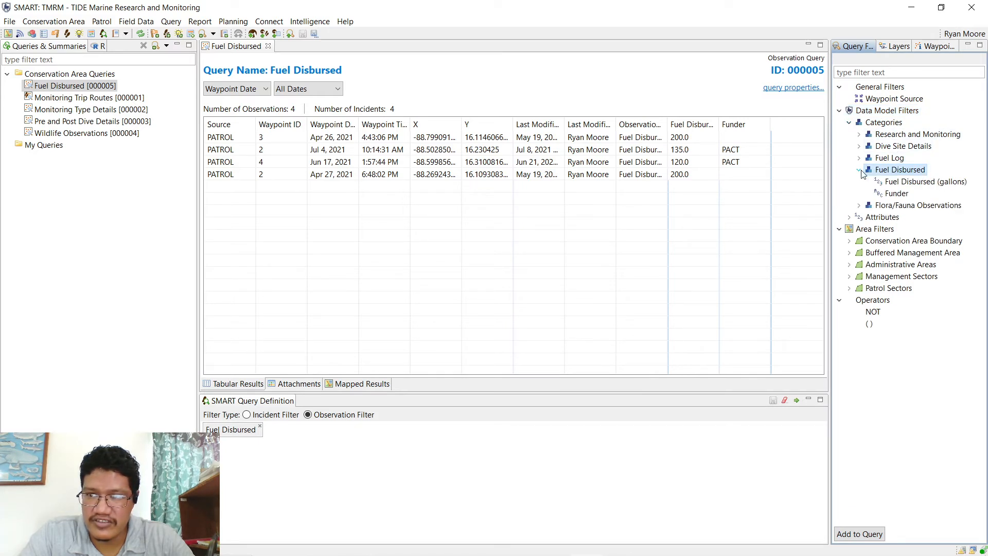
double_click(889, 173)
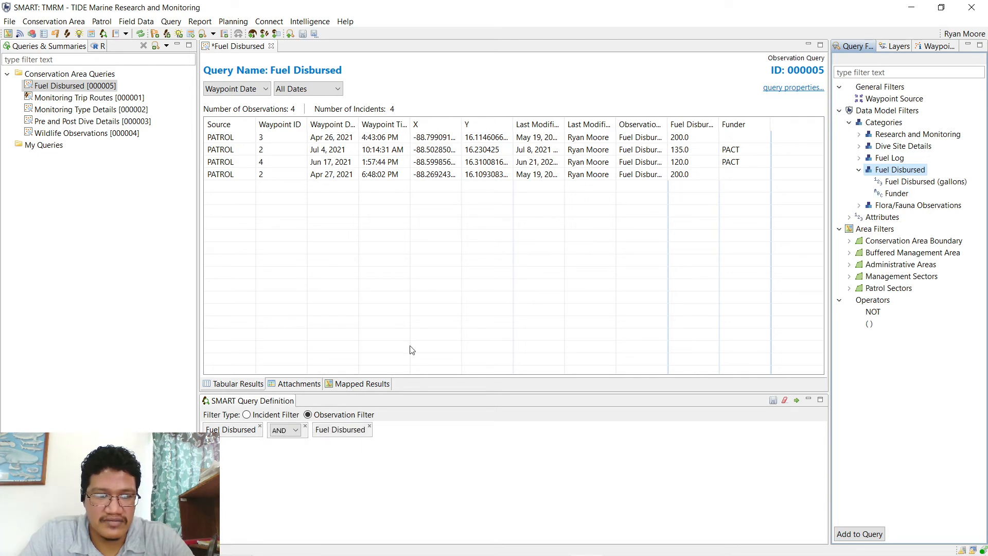
click(259, 431)
click(261, 427)
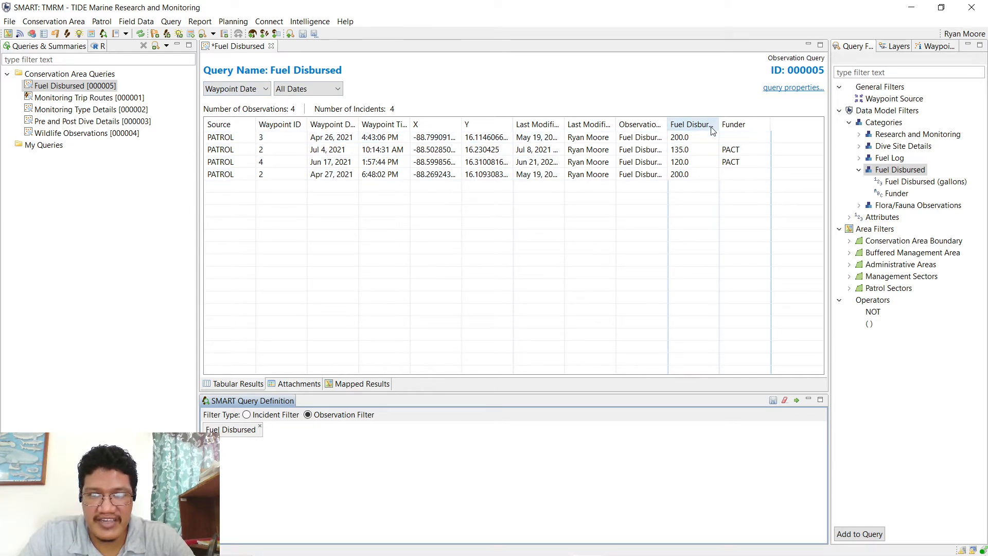
- Widen the Fuel Disbursed (gallons) column and sort the results by Waypoint Date
drag(718, 124, 760, 124)
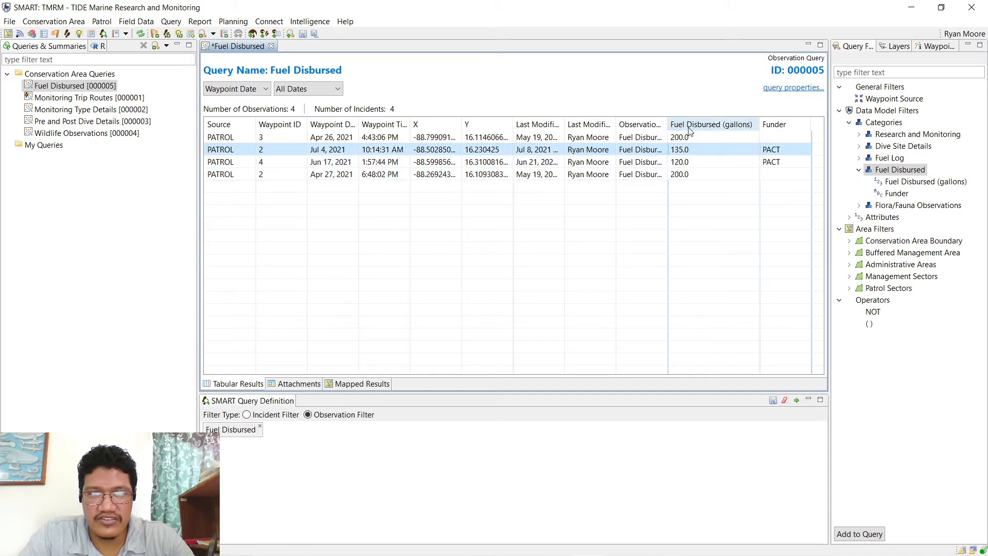
click(337, 126)
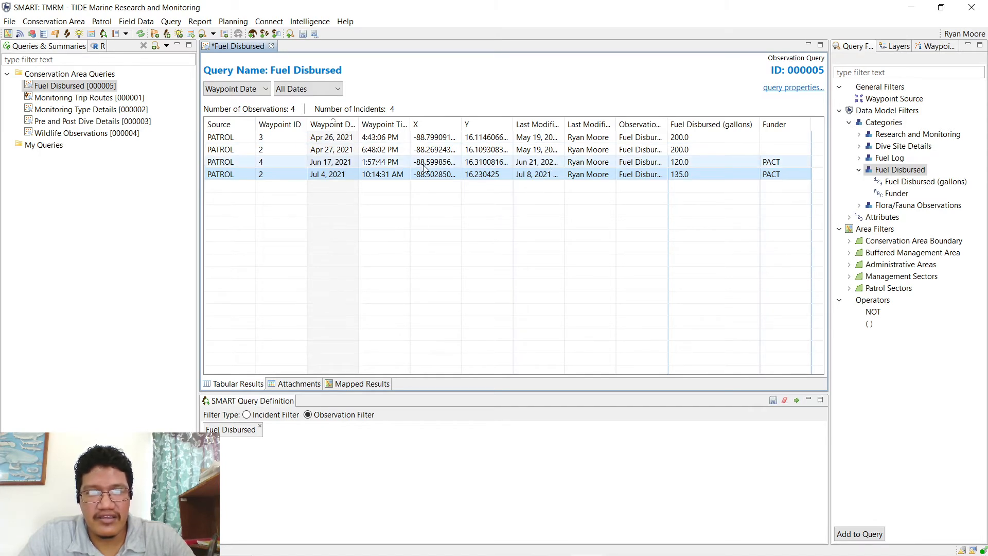
click(170, 21)
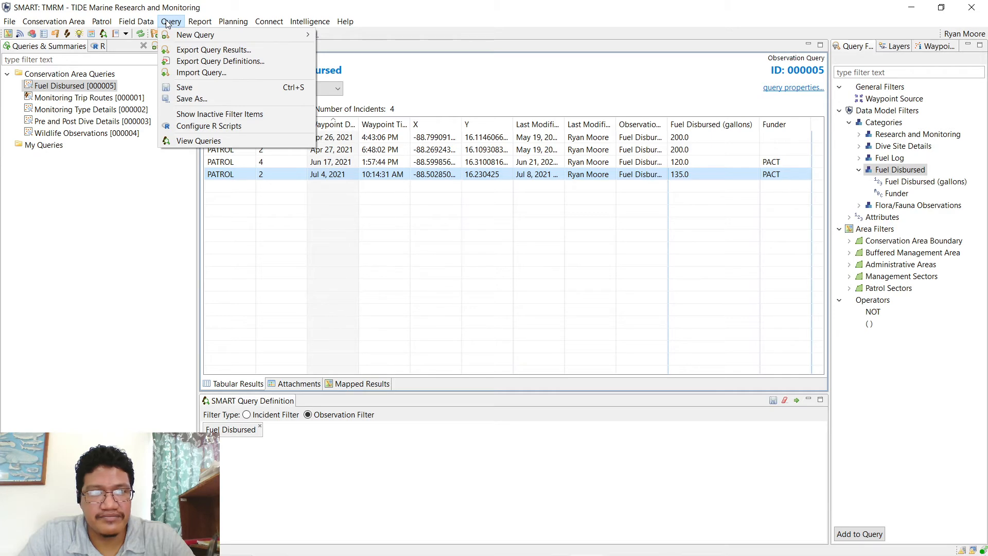
click(227, 50)
click(356, 228)
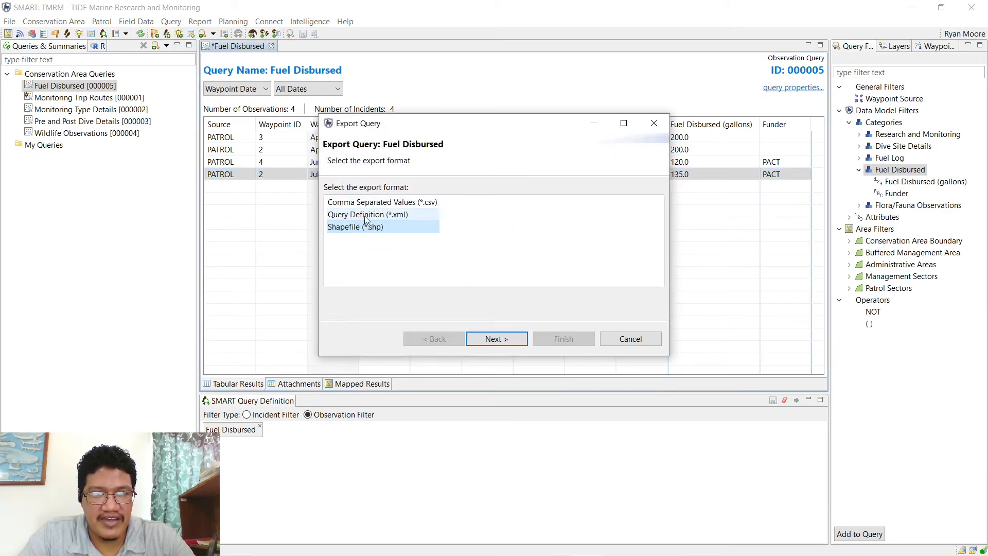
click(366, 215)
click(376, 203)
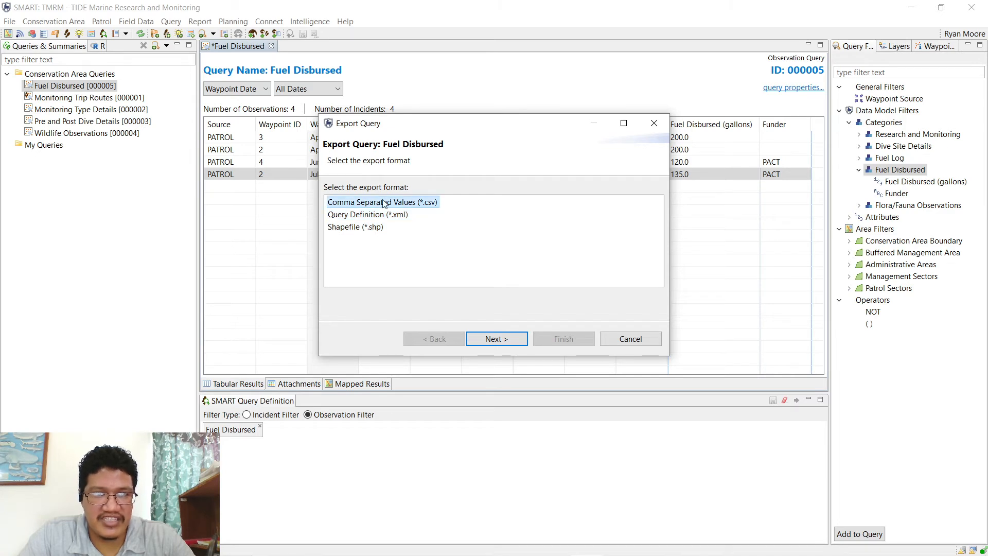
click(377, 228)
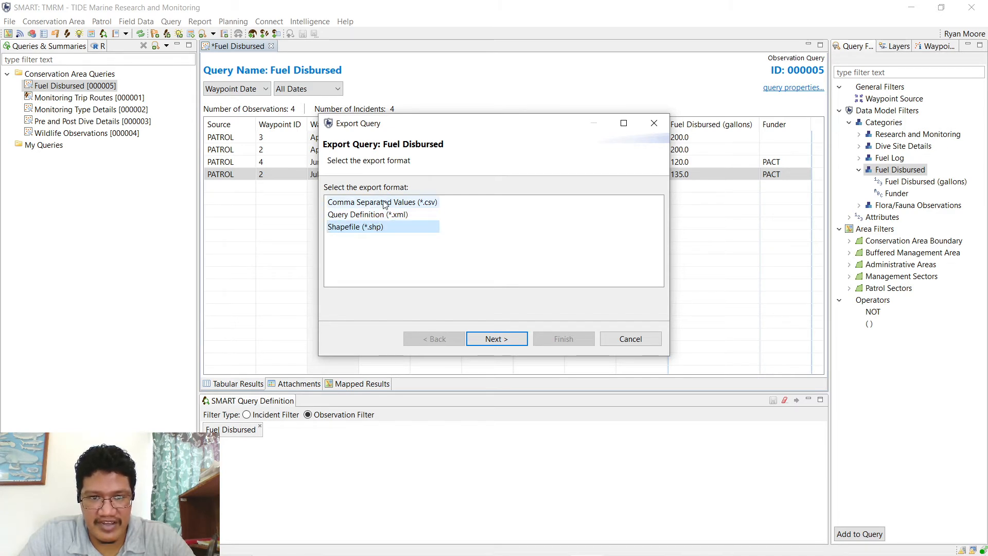
click(386, 203)
click(373, 228)
click(383, 202)
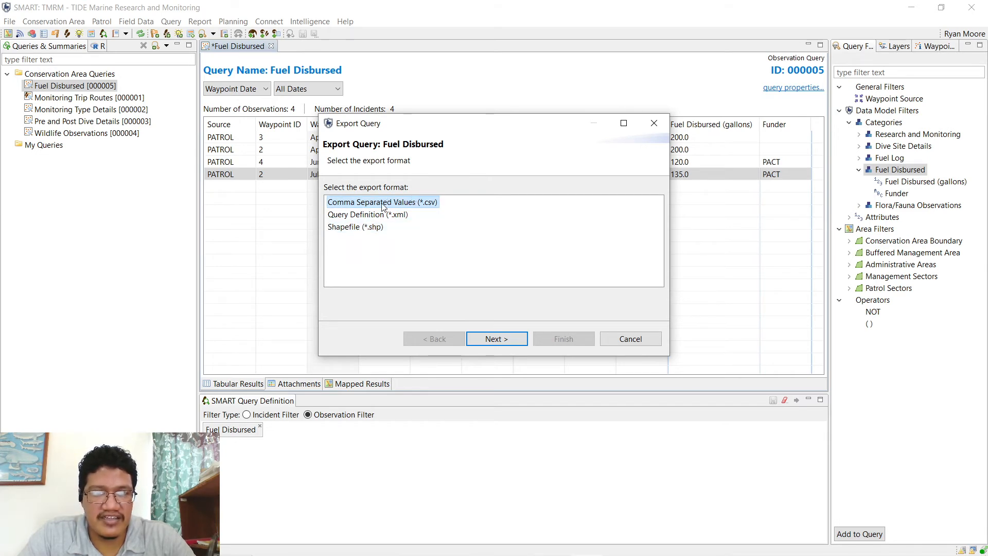
click(370, 228)
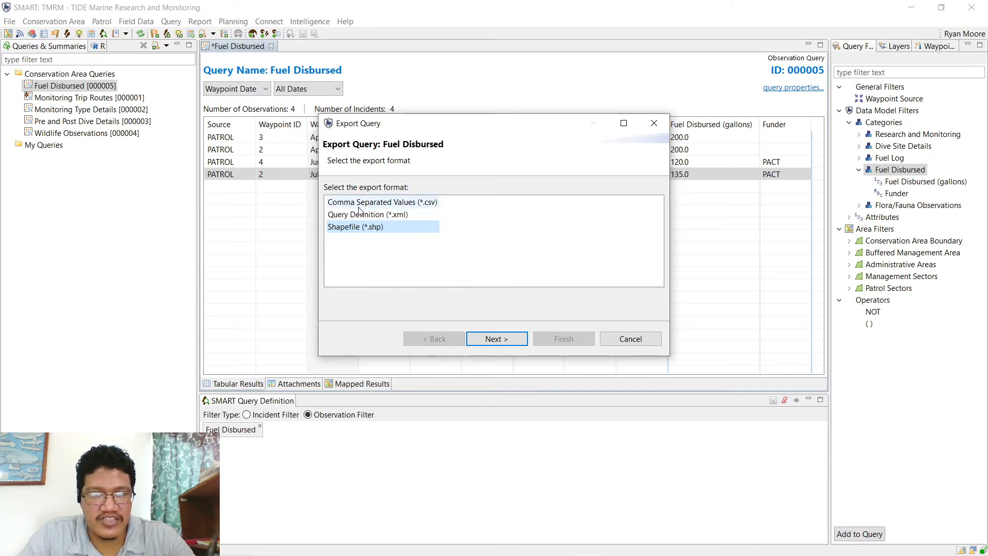
click(418, 203)
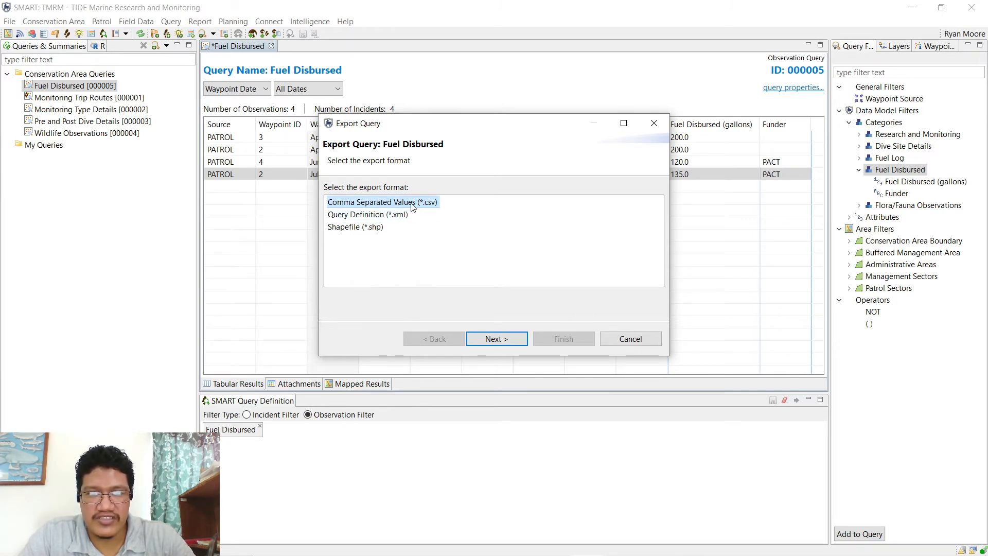
click(624, 338)
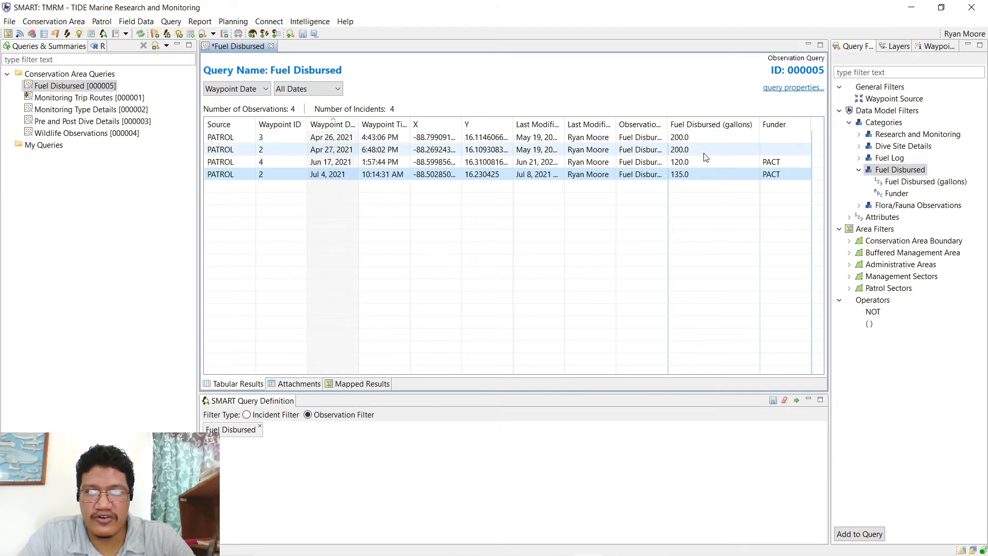
- Open Monitoring Trip Routes (000001) and run it, listing 22 patrols from April to July 2021
double_click(49, 99)
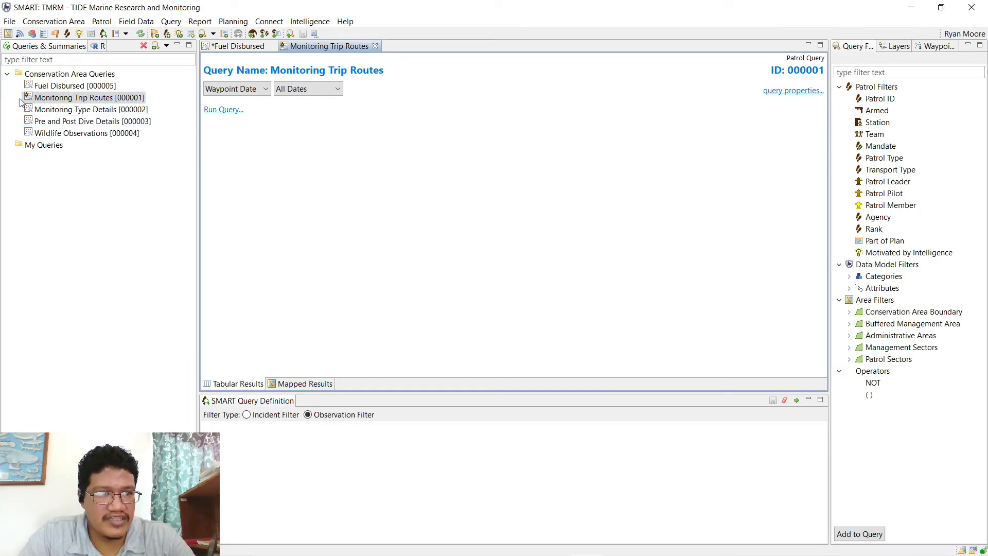
click(171, 21)
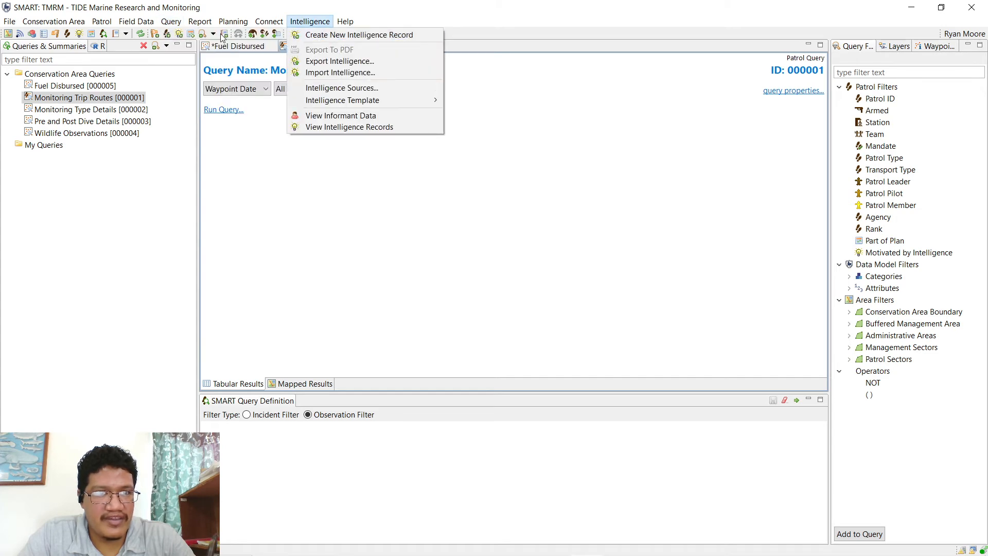
mouse_move(178, 34)
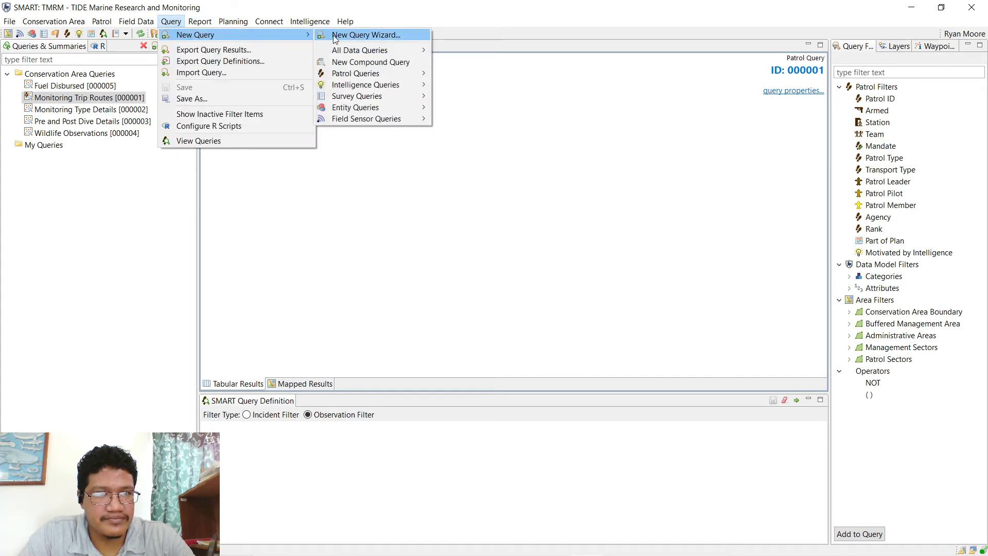
mouse_move(350, 77)
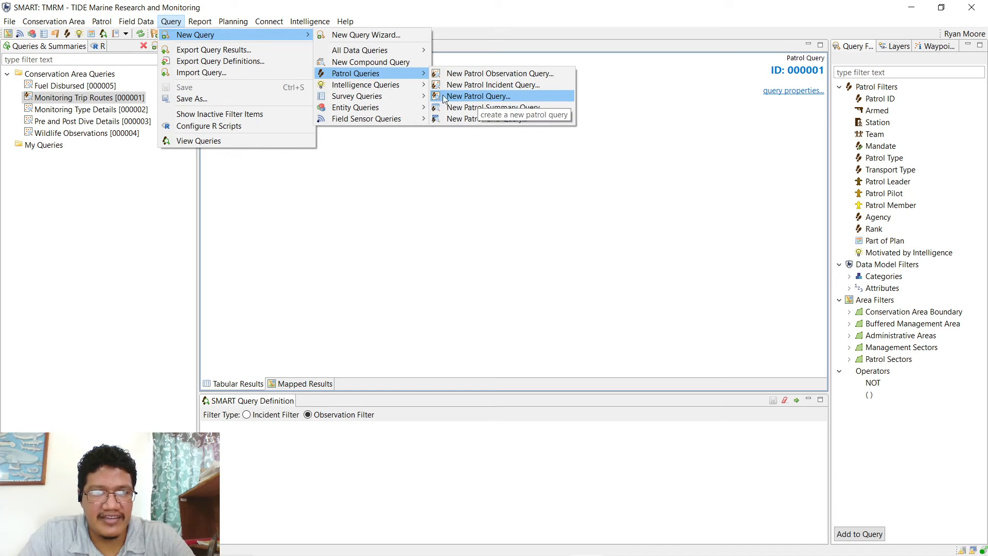
click(507, 46)
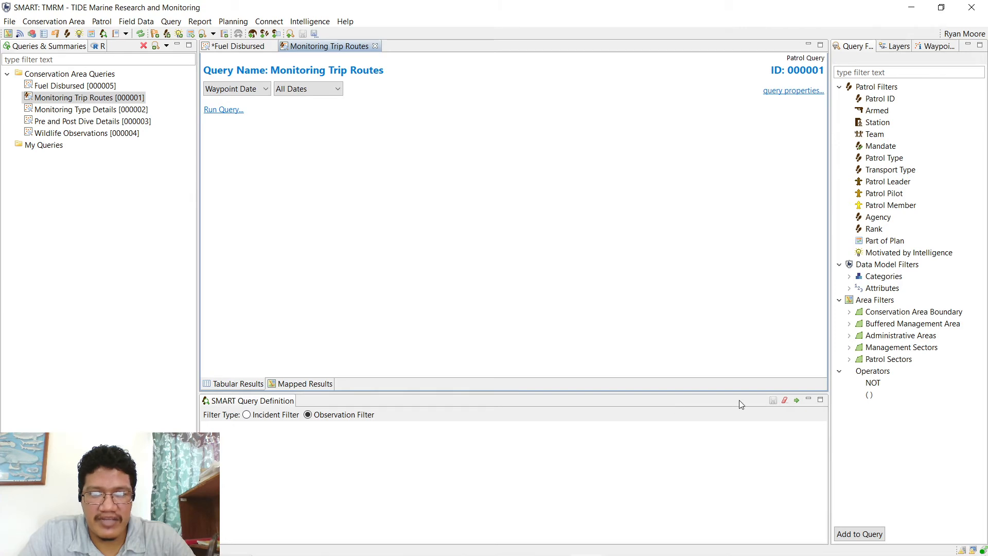
click(796, 400)
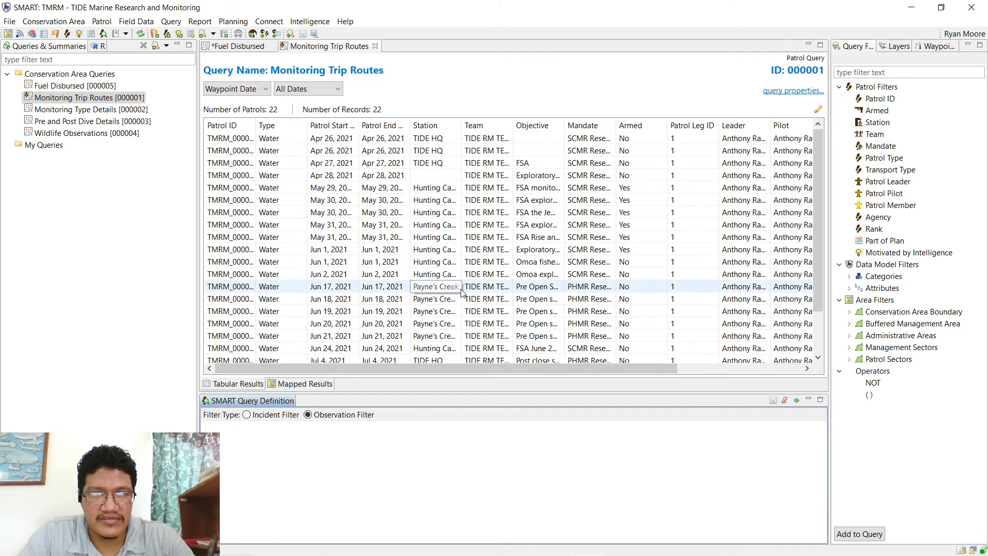
- Show the patrol routes on the map, zoomed in on southern Belize waters
scroll(319, 308, down, 2)
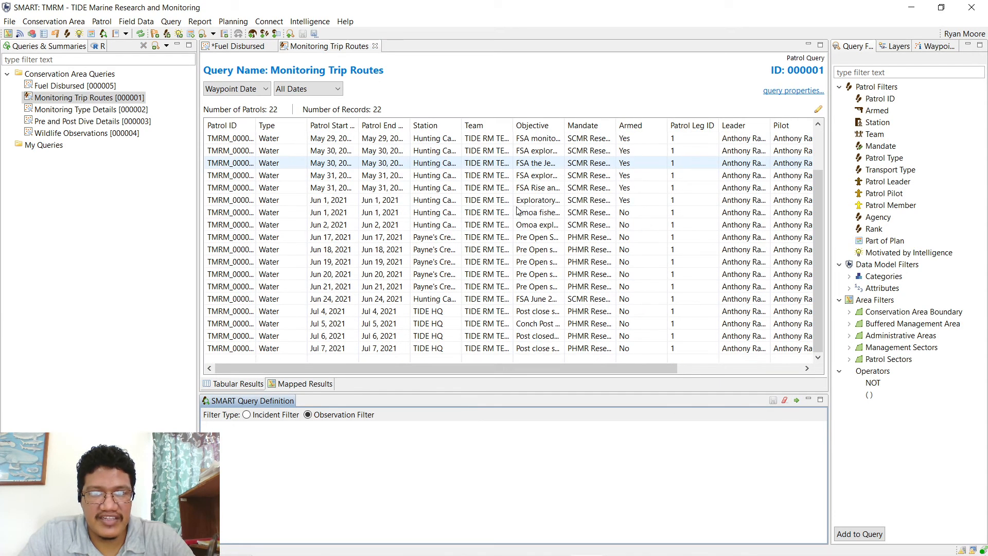
click(292, 386)
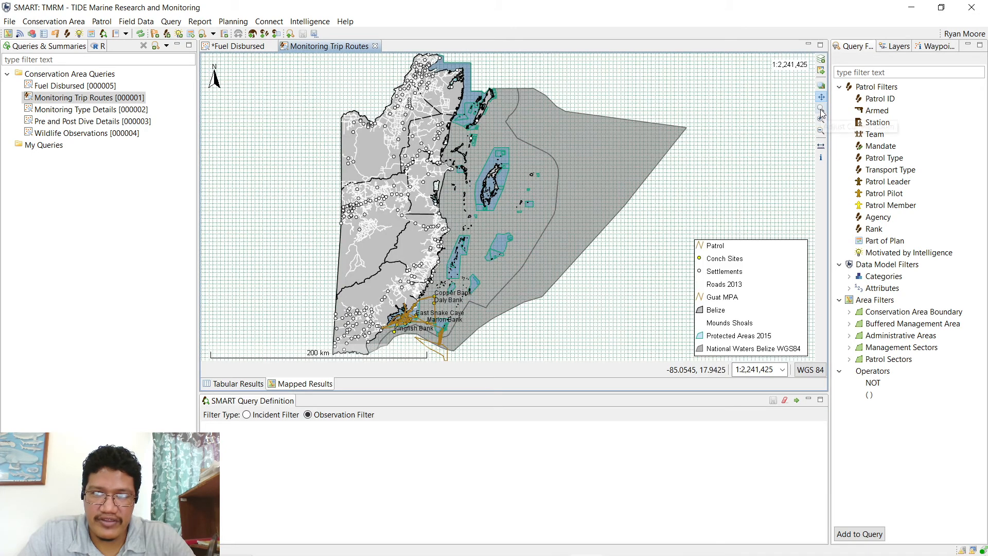
click(821, 108)
drag(479, 284, 359, 337)
drag(359, 358, 359, 358)
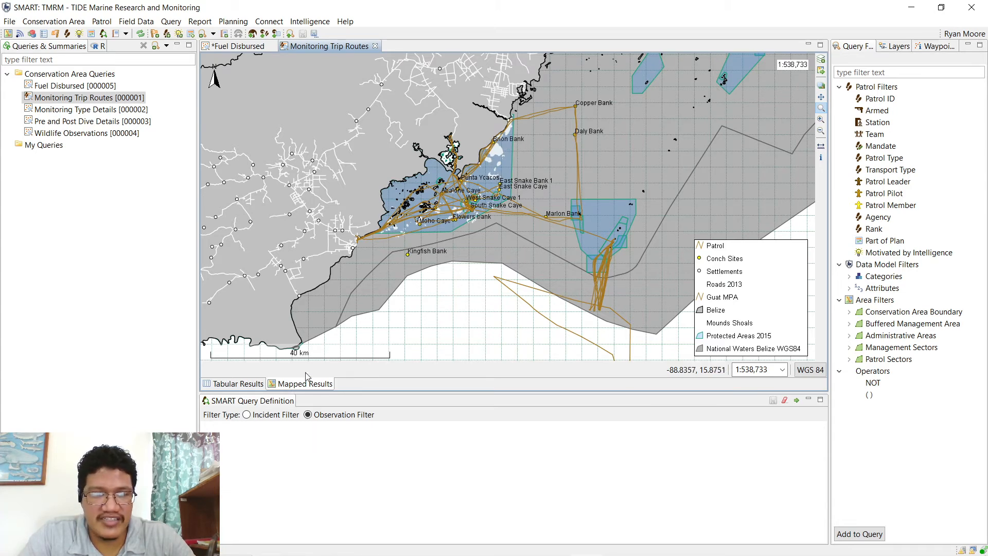
- In the table, widen Patrol ID and scroll right to Patrol Leg and Patrol Transport columns
click(239, 384)
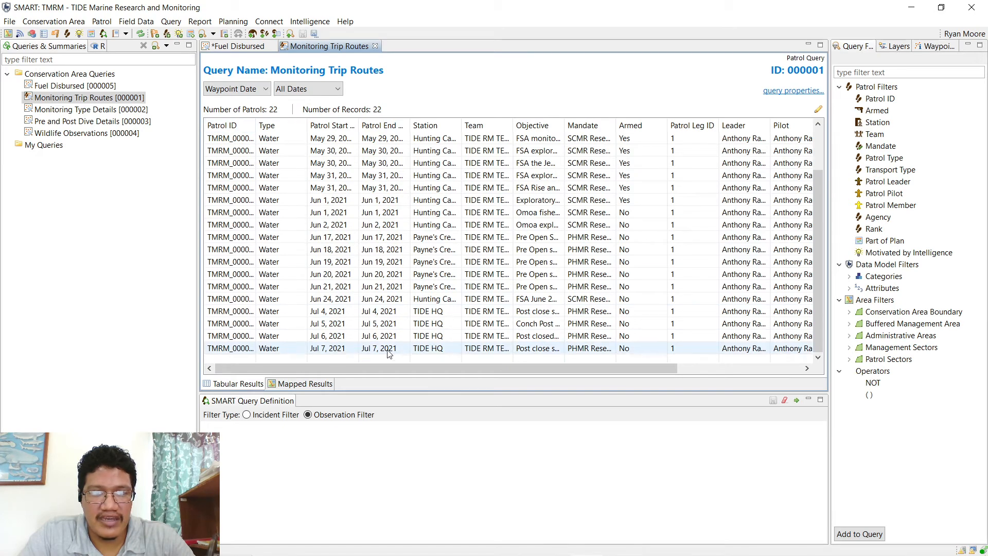
drag(375, 370, 569, 364)
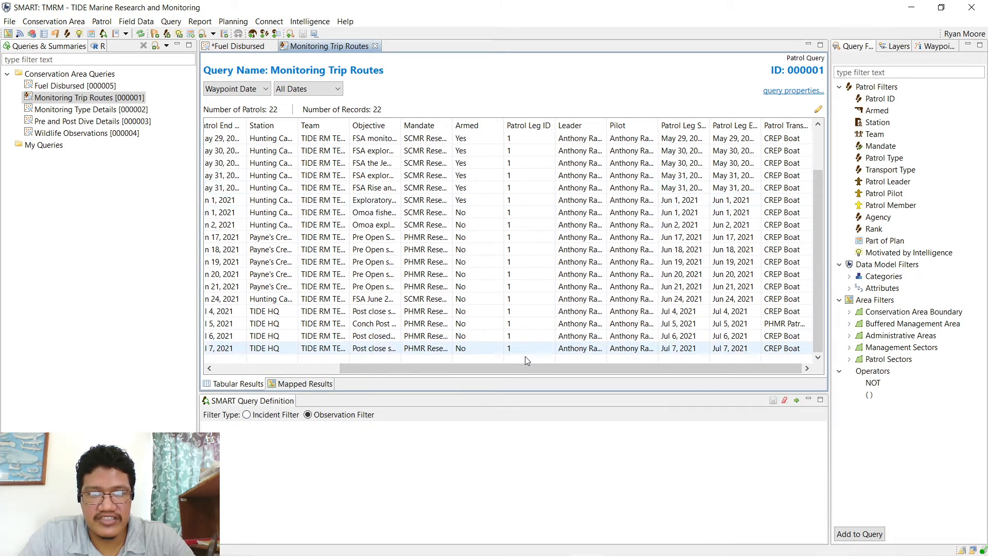
drag(523, 368, 391, 371)
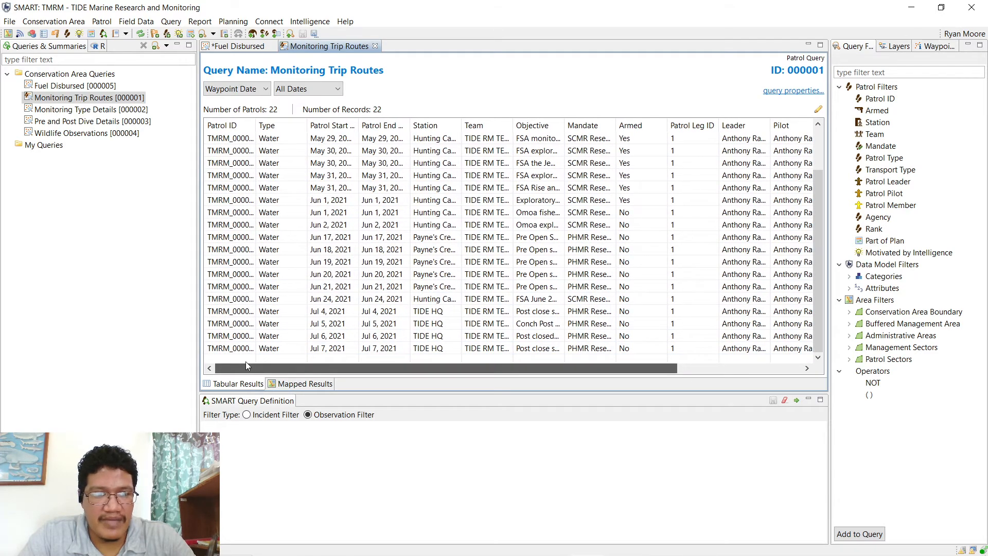
drag(256, 124, 338, 125)
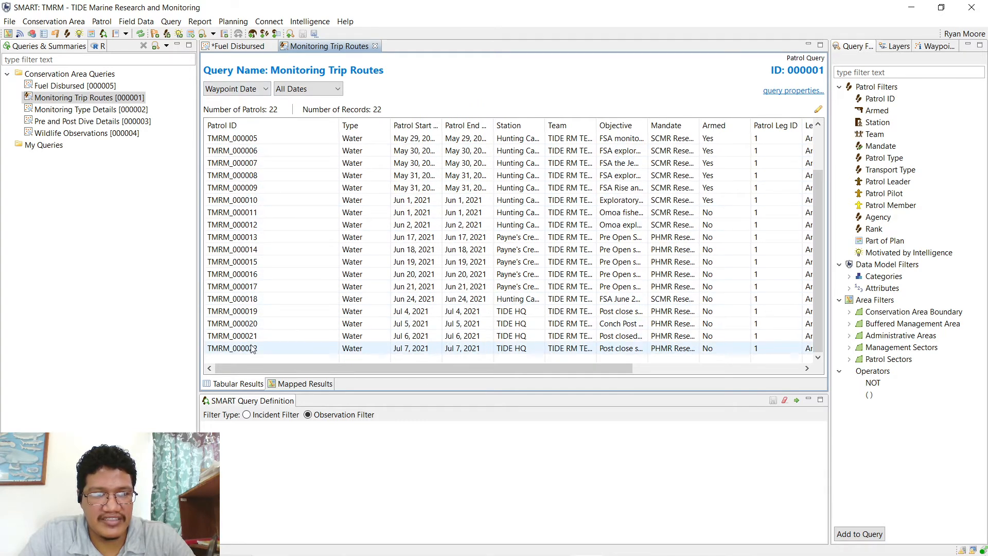
drag(268, 366, 325, 367)
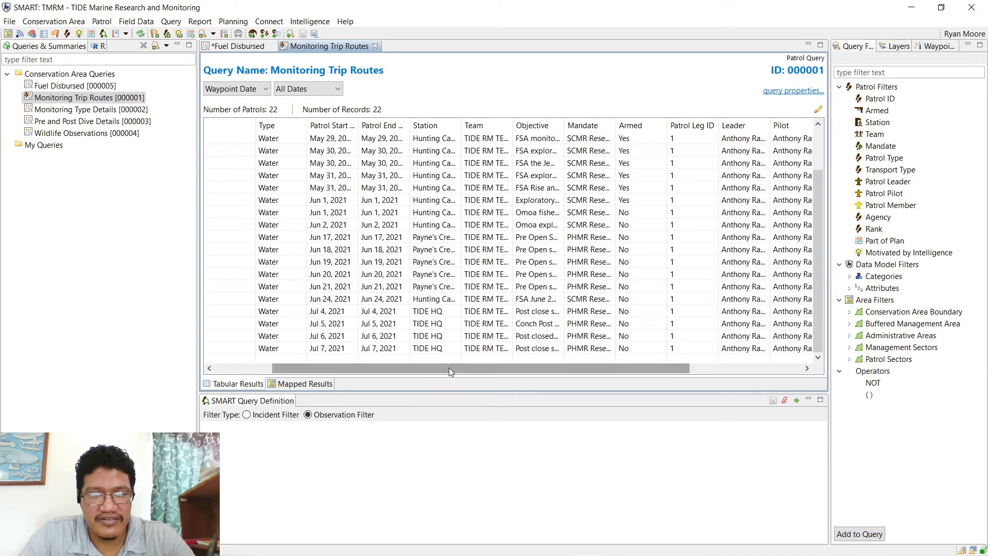
drag(449, 368, 552, 363)
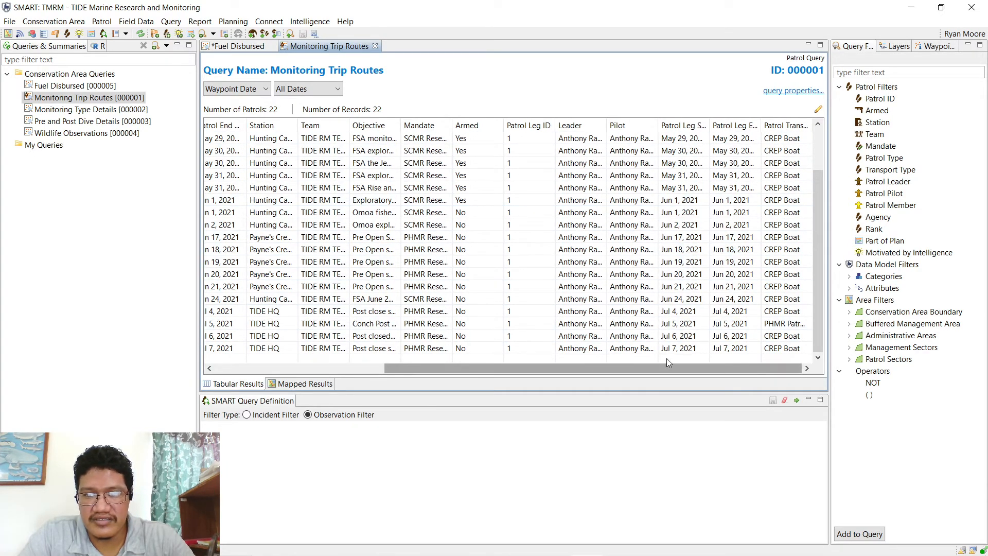
mouse_move(666, 364)
mouse_down()
mouse_move(495, 366)
mouse_move(684, 366)
mouse_up()
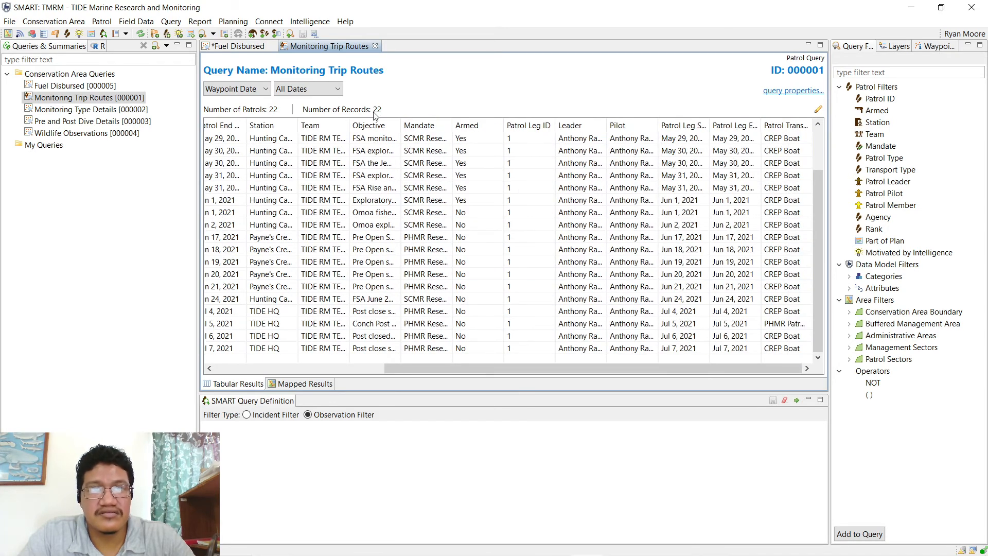
- Close Monitoring Trip Routes and Fuel Disbursed without saving, then run Monitoring Type Details
click(375, 47)
click(272, 47)
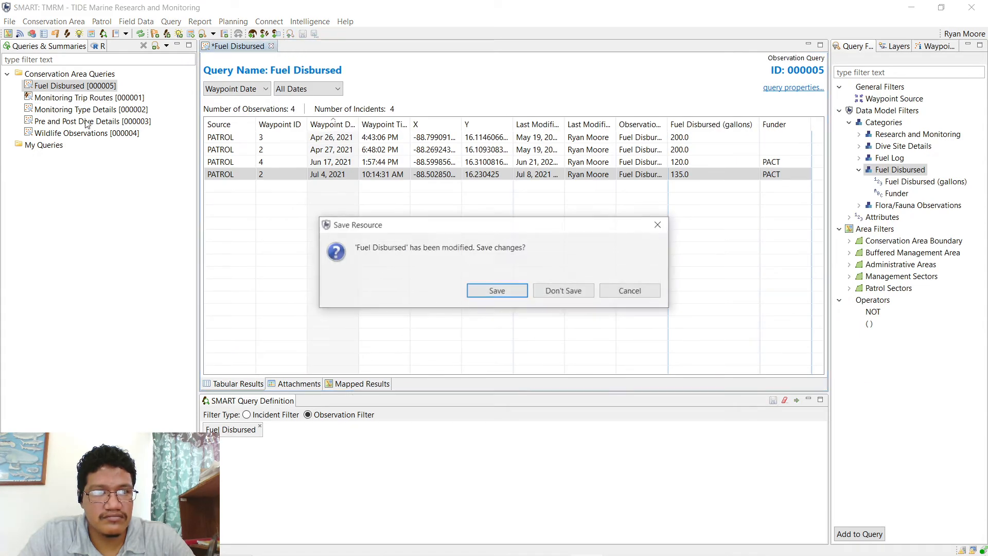
click(562, 288)
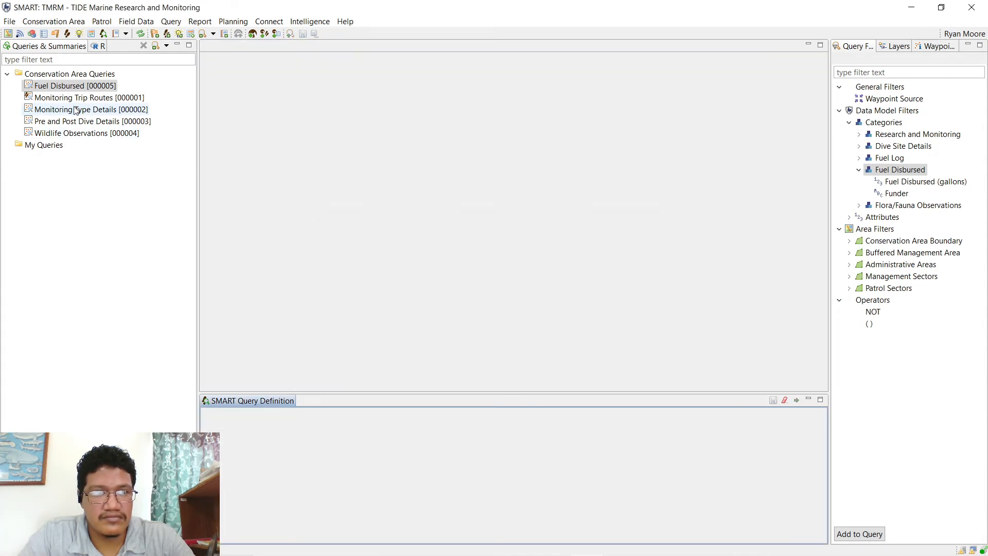
click(62, 97)
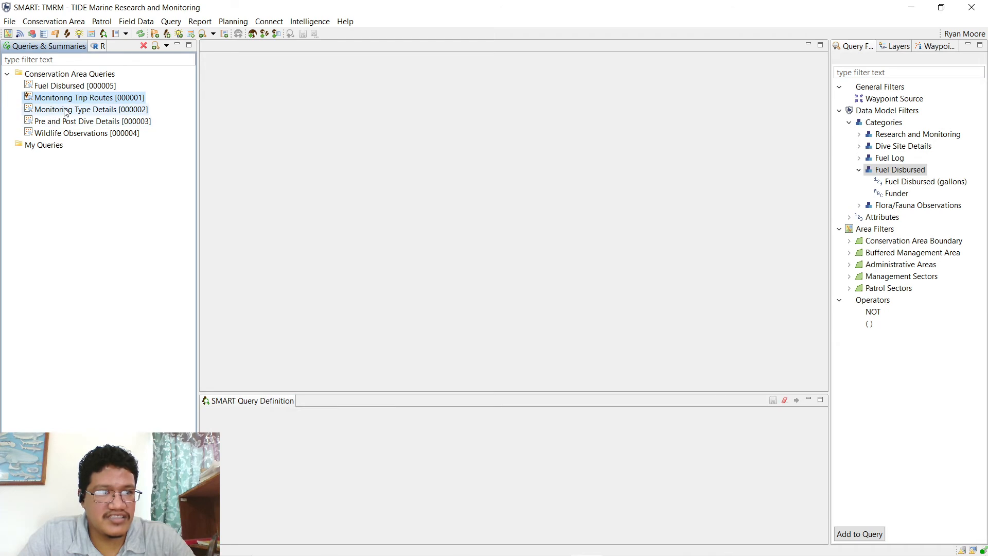
double_click(72, 112)
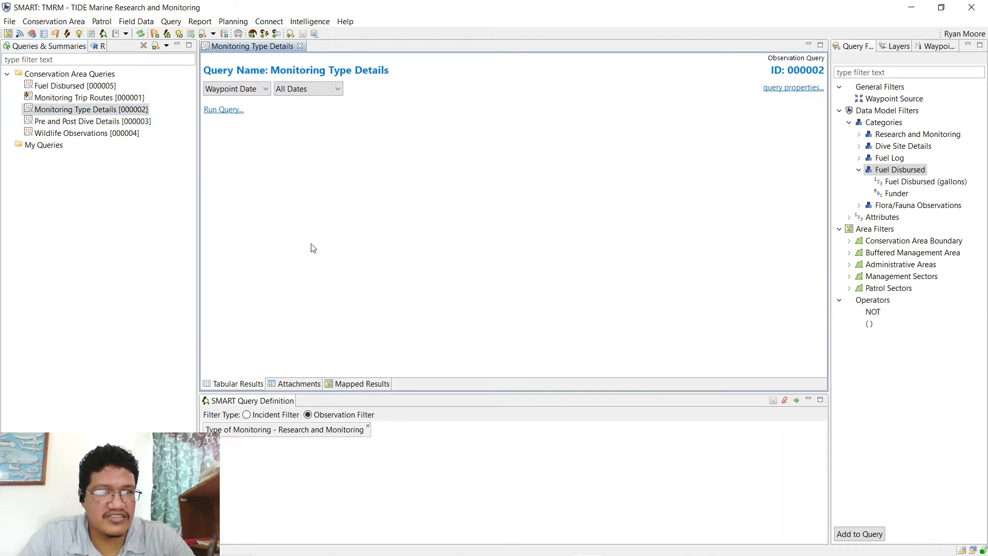
click(797, 401)
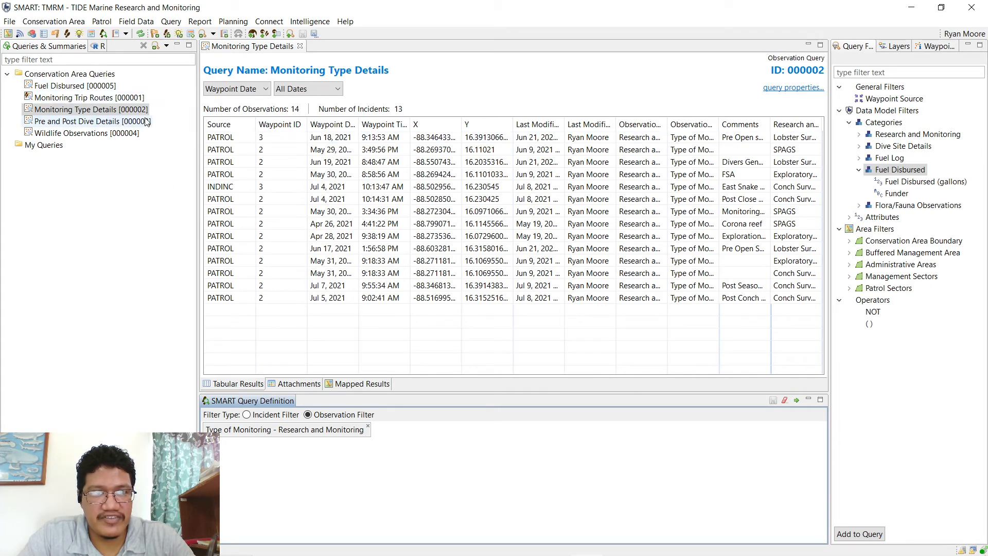
- Pick the Type of Monitoring filter under Research and Monitoring and rerun the query
click(171, 23)
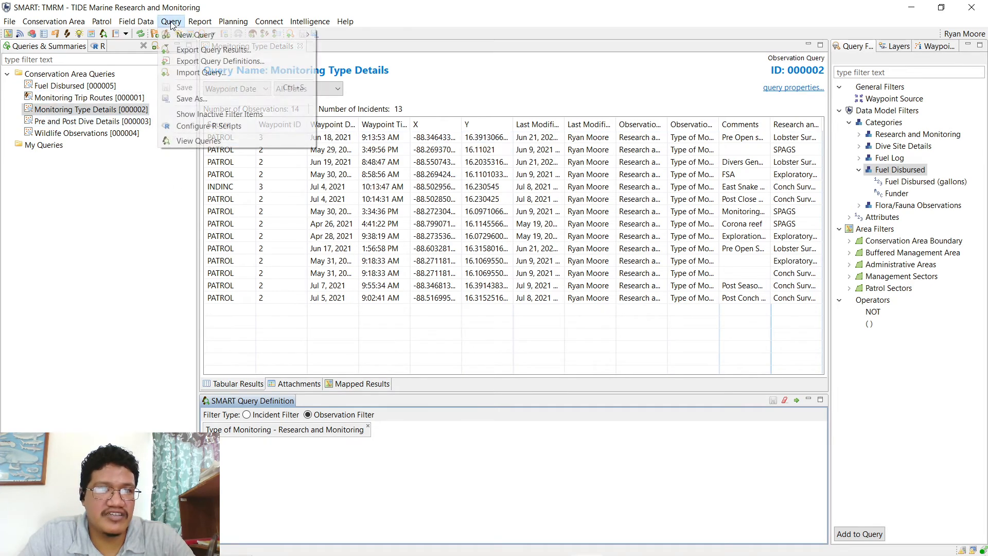
mouse_move(304, 34)
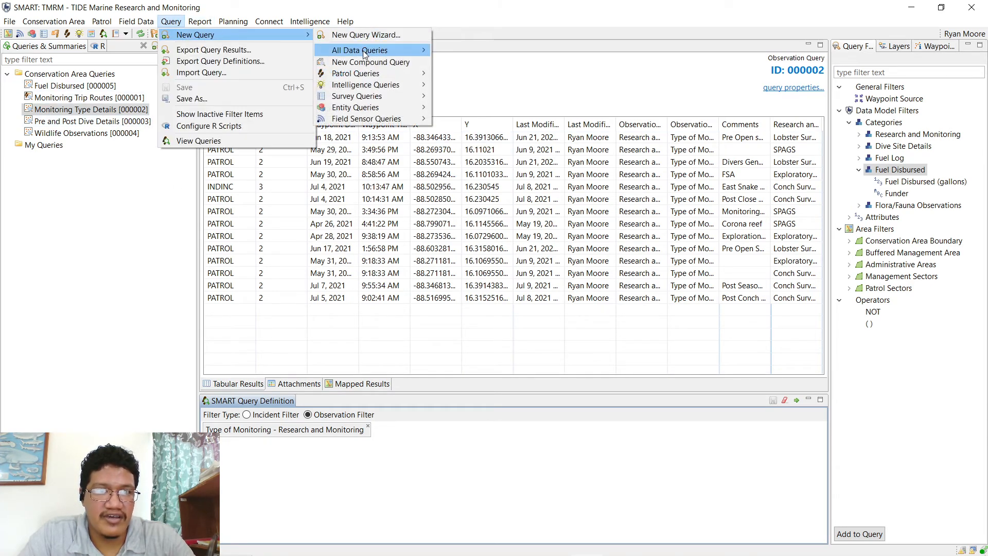
mouse_move(366, 52)
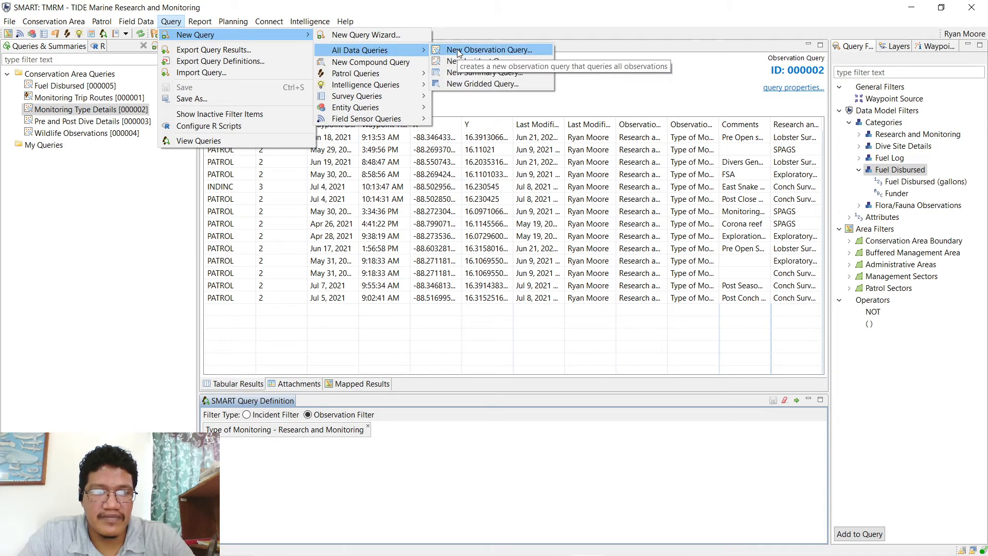
click(513, 23)
click(878, 173)
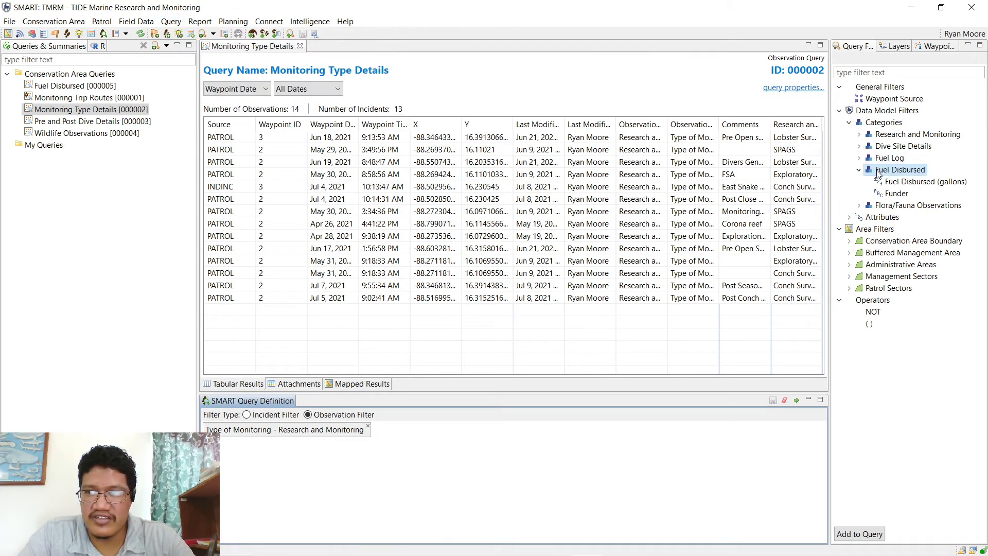
click(859, 170)
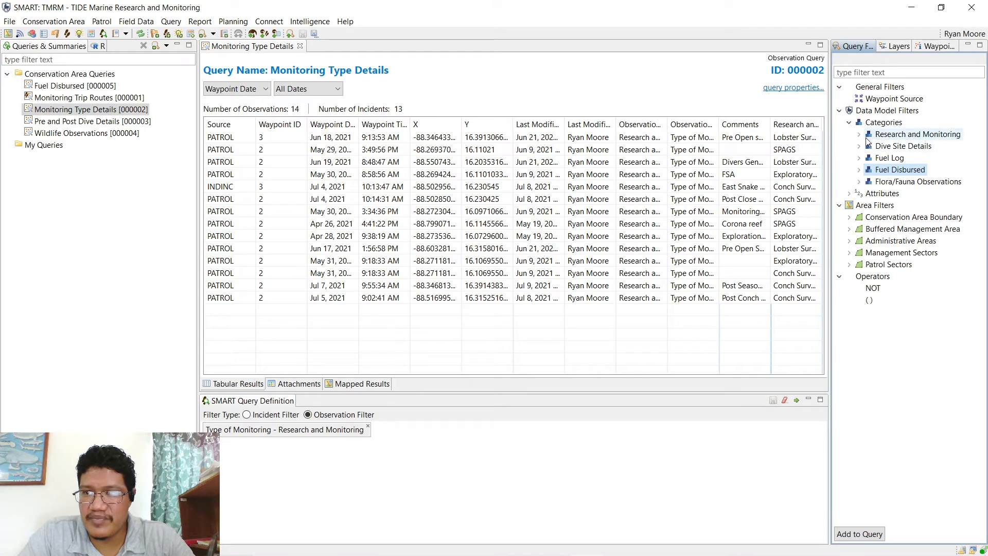
click(860, 135)
click(879, 147)
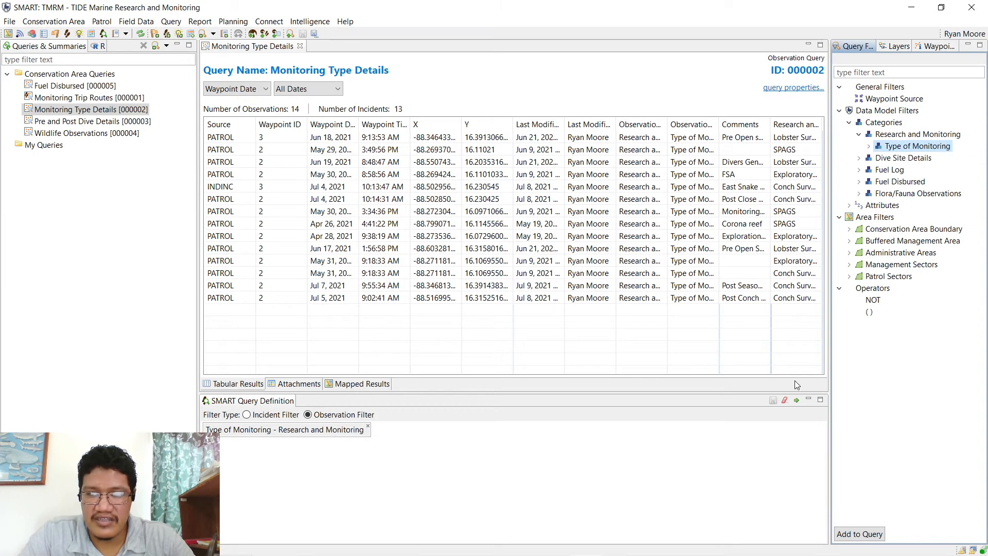
click(796, 400)
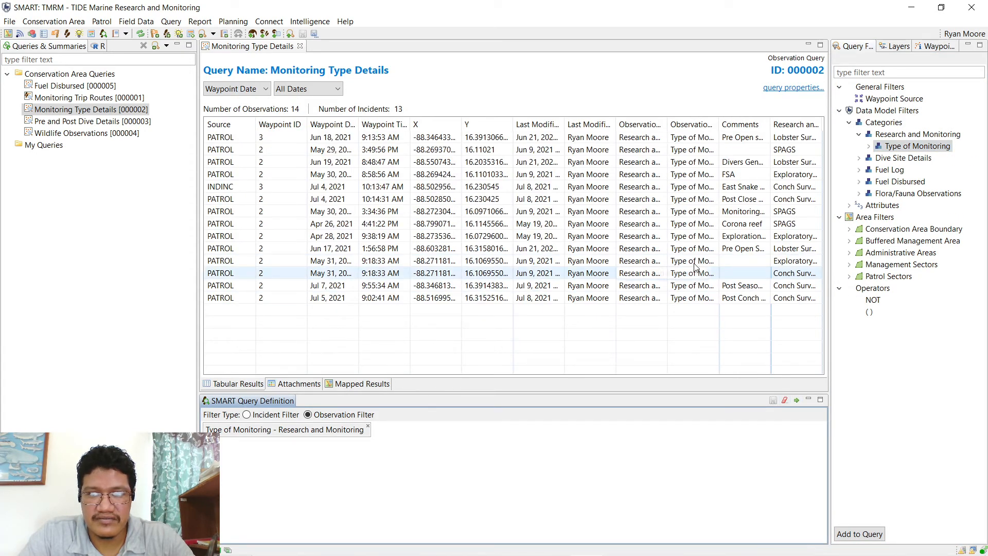
- Sort the 14 observations by Comments, then by the research column
click(753, 137)
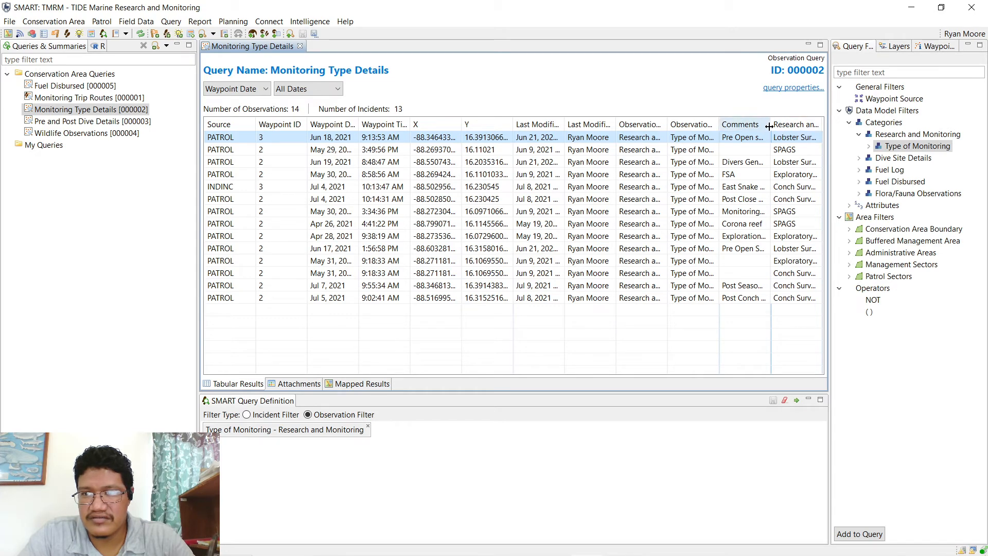
drag(769, 126, 804, 126)
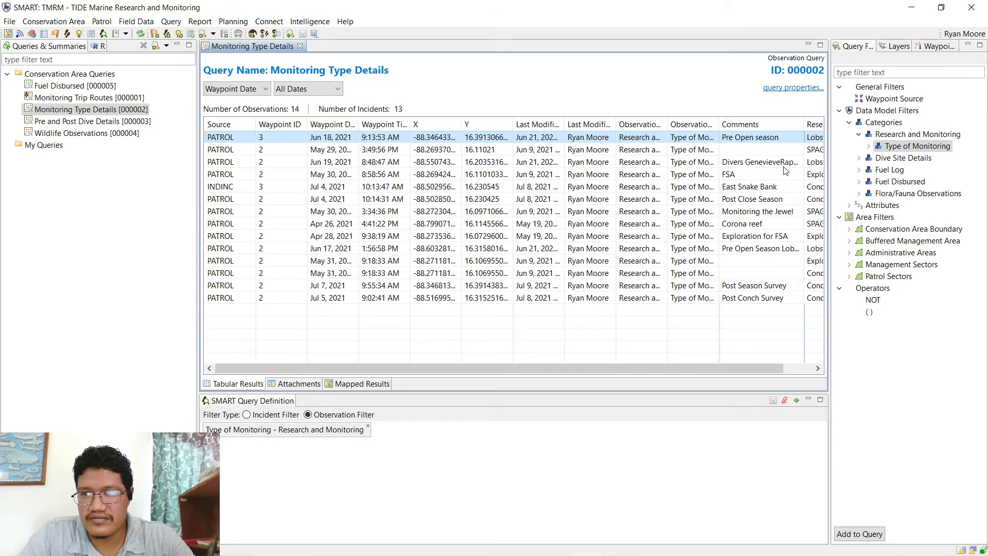
click(743, 123)
drag(623, 368, 674, 355)
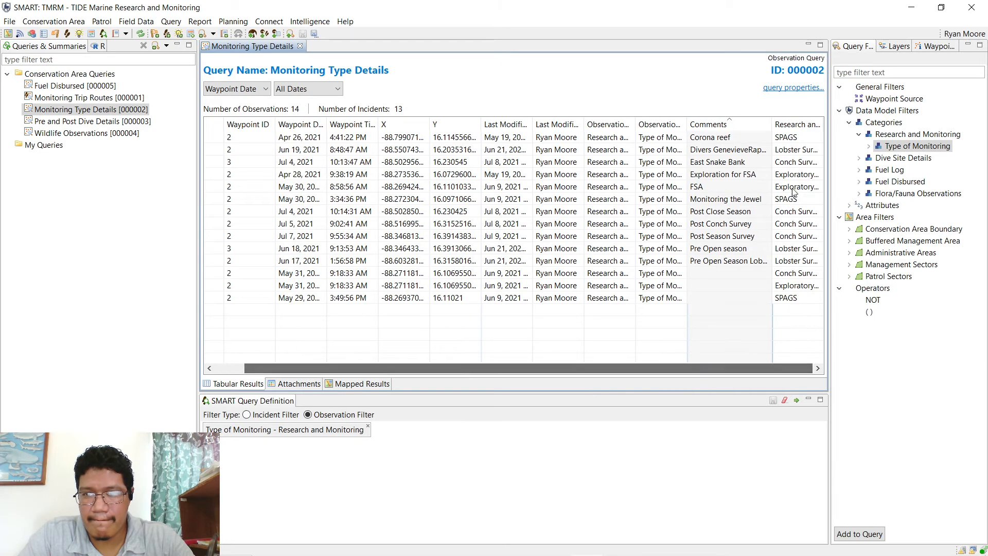
click(799, 127)
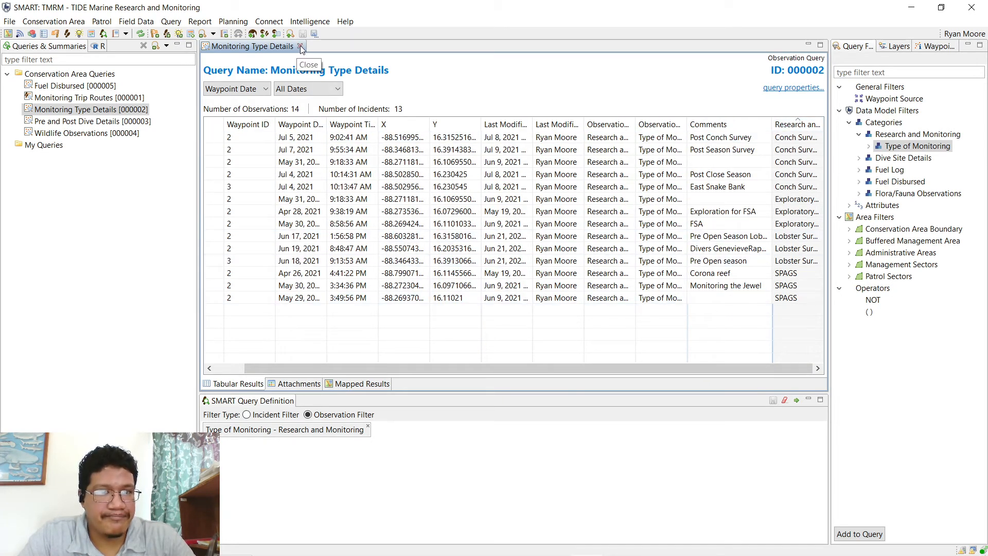
- Close Monitoring Type Details, open Pre and Post Dive Details, and expand Dive Site Details
click(301, 47)
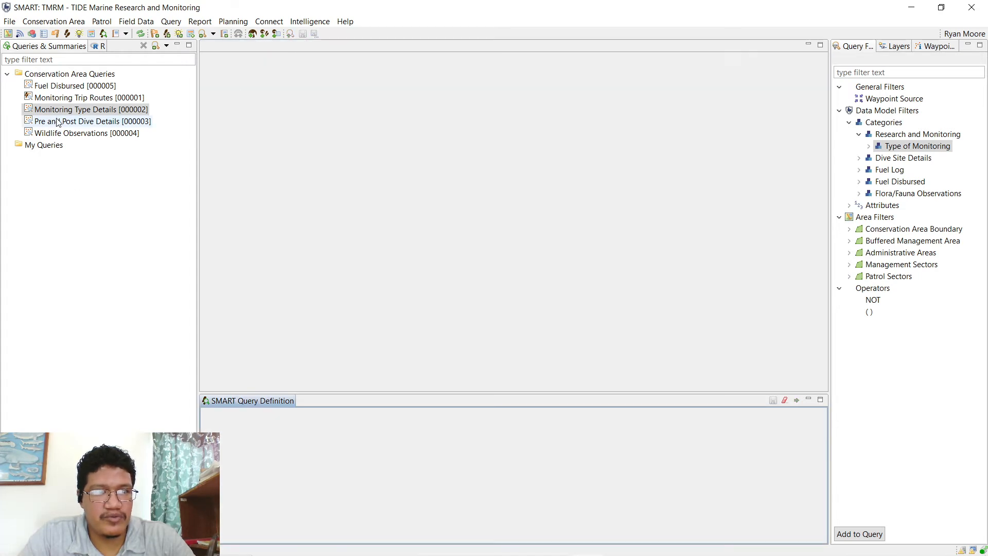
double_click(62, 123)
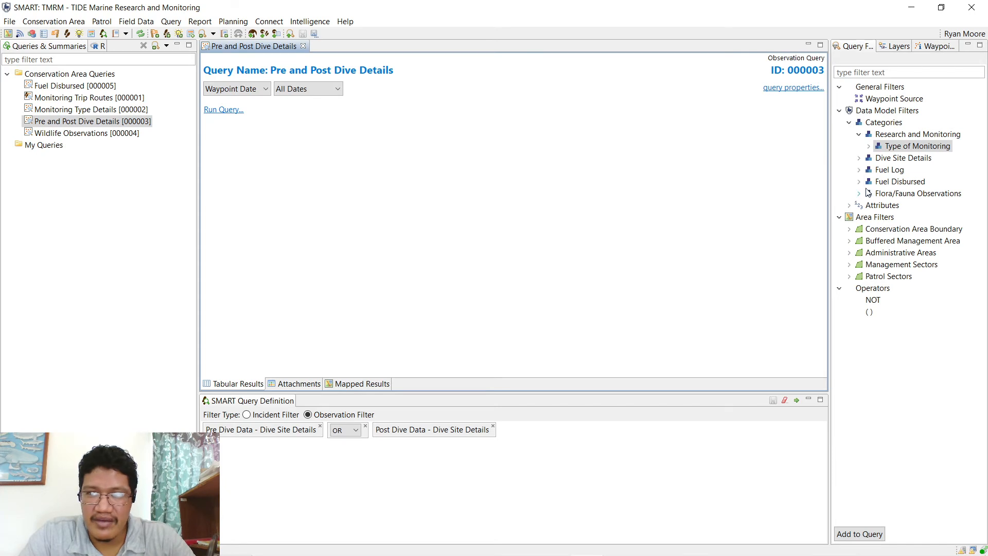
click(859, 134)
click(868, 147)
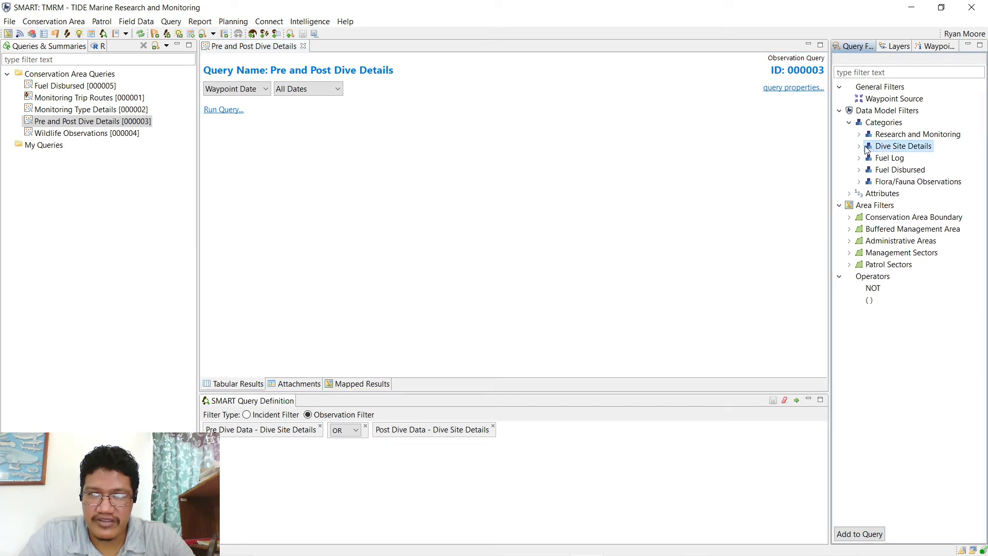
click(860, 147)
- Select the Pre Dive Data and Post Dive Data filter categories
click(896, 157)
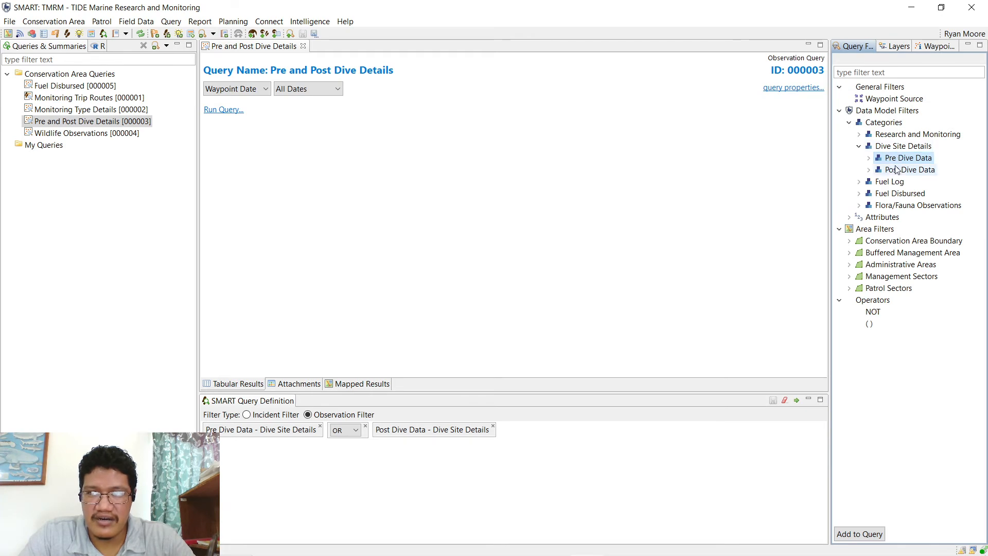
click(895, 147)
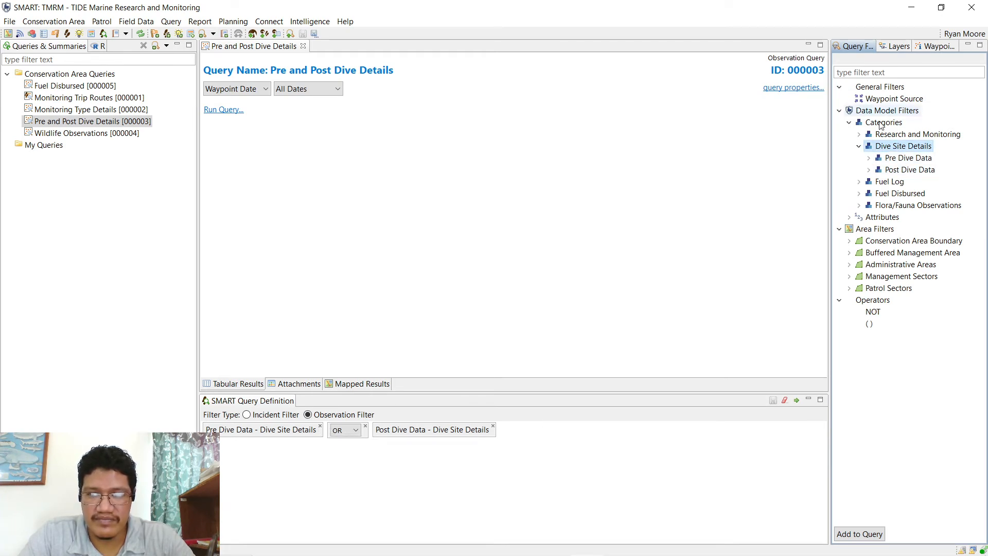
click(898, 158)
click(899, 171)
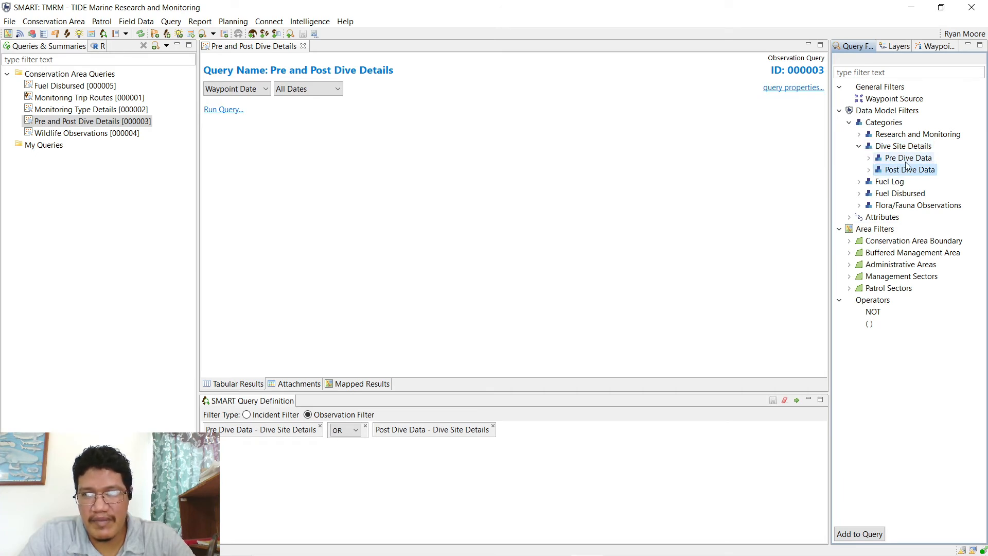
click(904, 160)
click(901, 169)
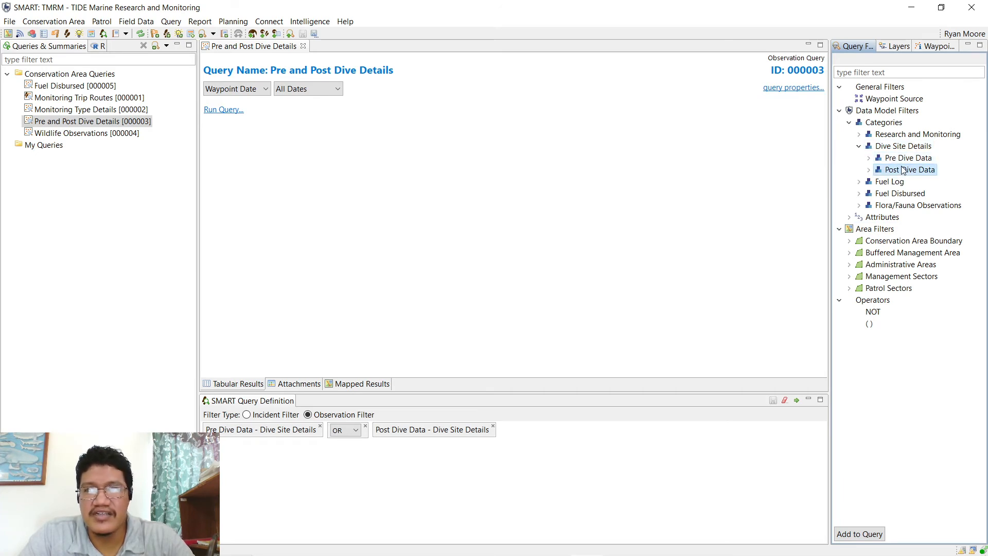
click(899, 159)
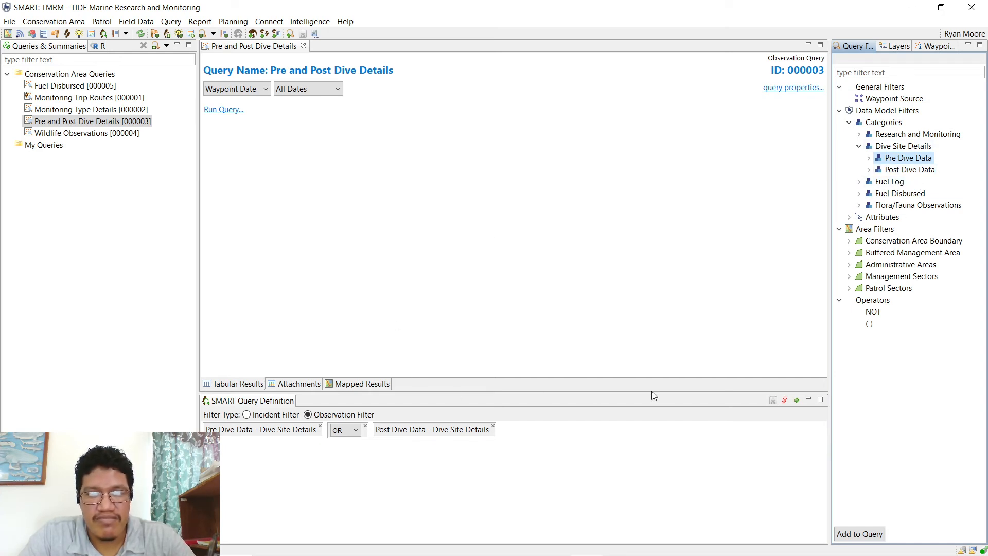
- Try AND and OR between the two dive filters and run the query
click(349, 433)
click(344, 441)
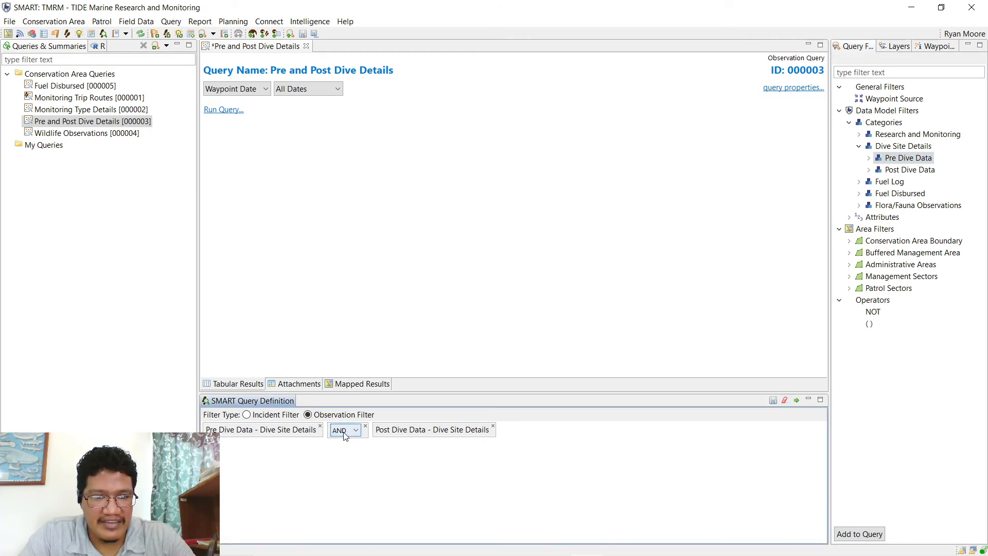
click(343, 433)
click(344, 451)
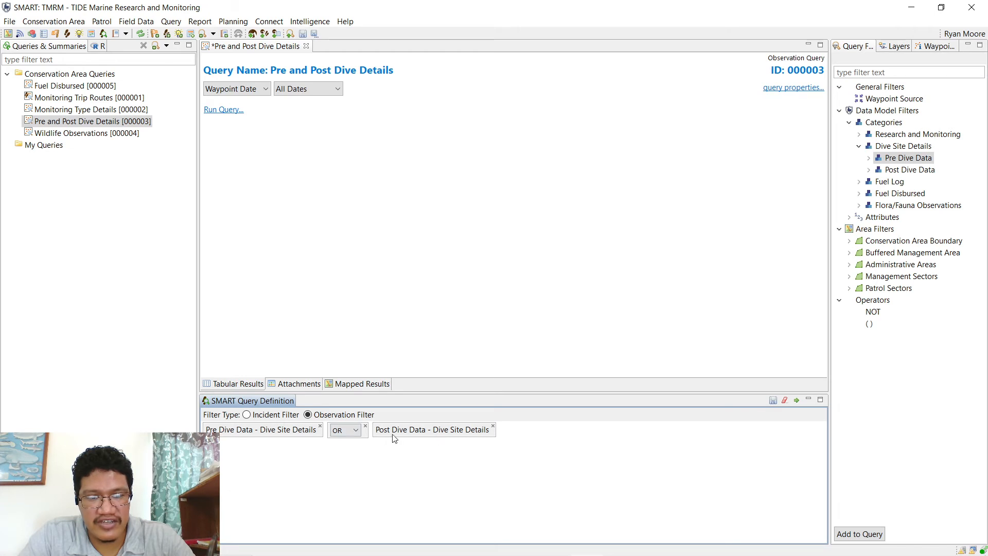
click(348, 437)
click(349, 437)
click(350, 437)
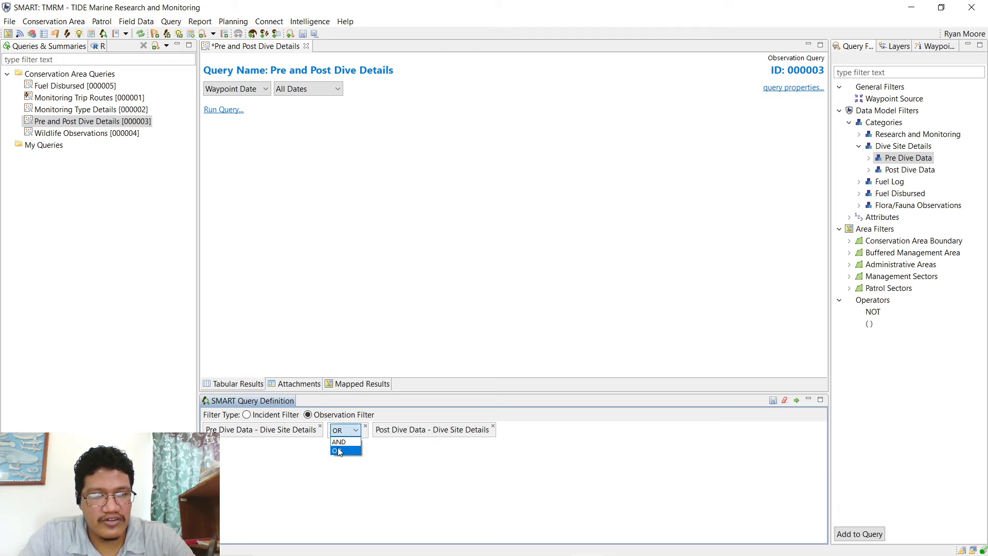
click(338, 451)
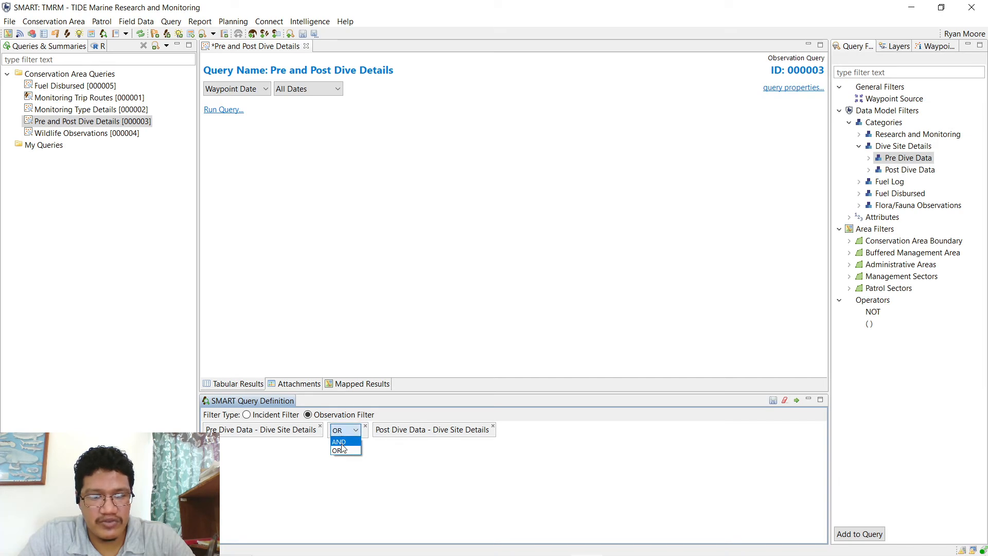
click(339, 441)
click(796, 401)
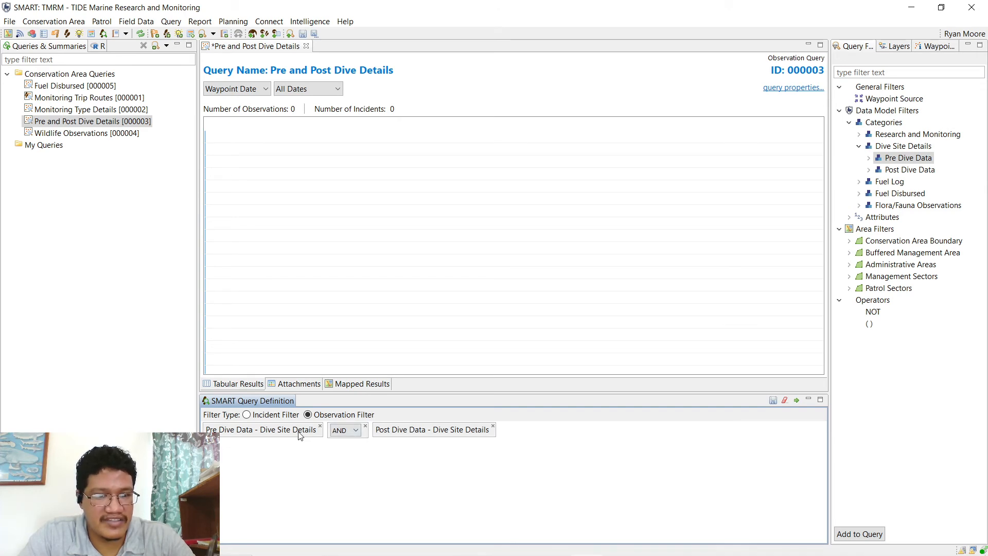
- Combine the dive filters with OR and rerun, returning 96 observations and 96 incidents
click(344, 430)
click(338, 450)
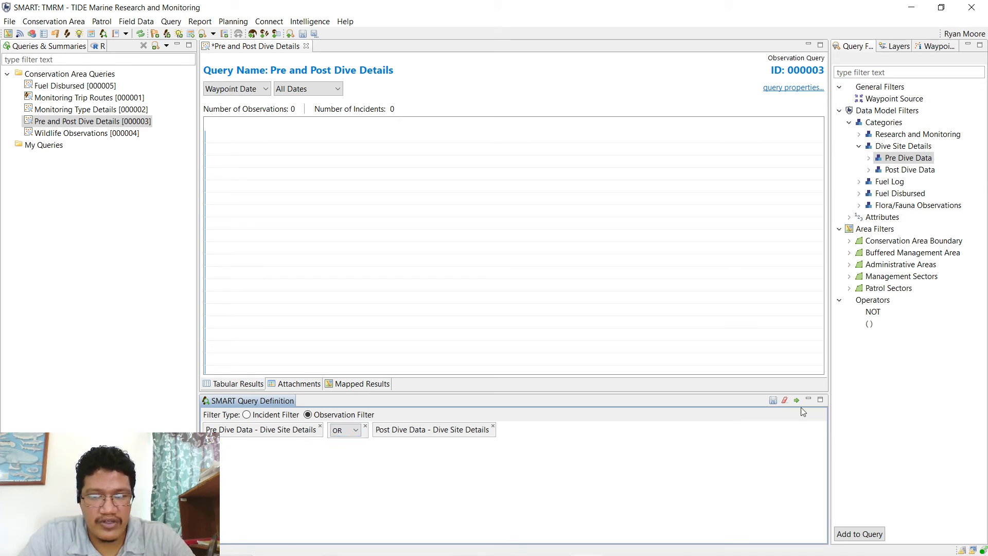
click(793, 404)
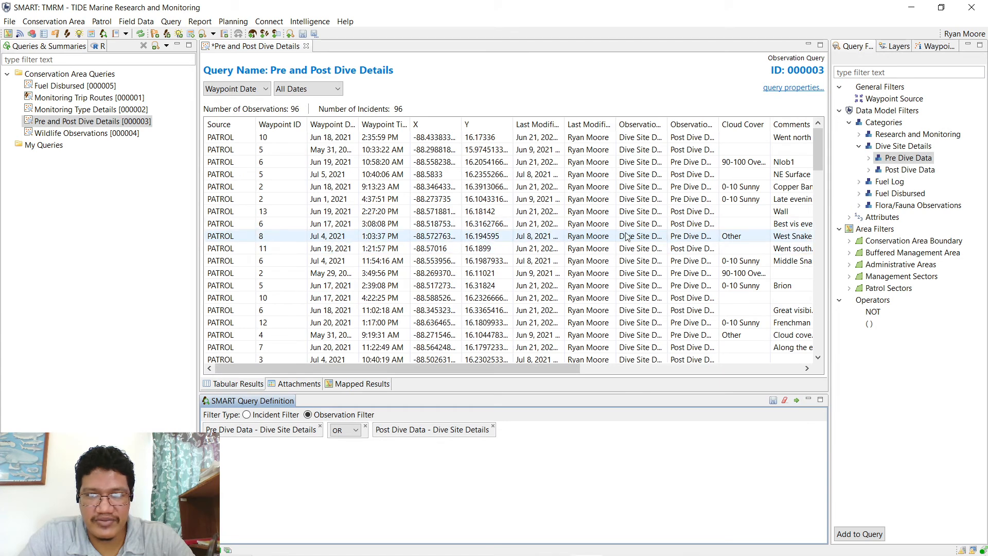
- Review the Pre and Post Dive Details results, collapse Dive Site Details, and close the query
scroll(631, 238, down, 20)
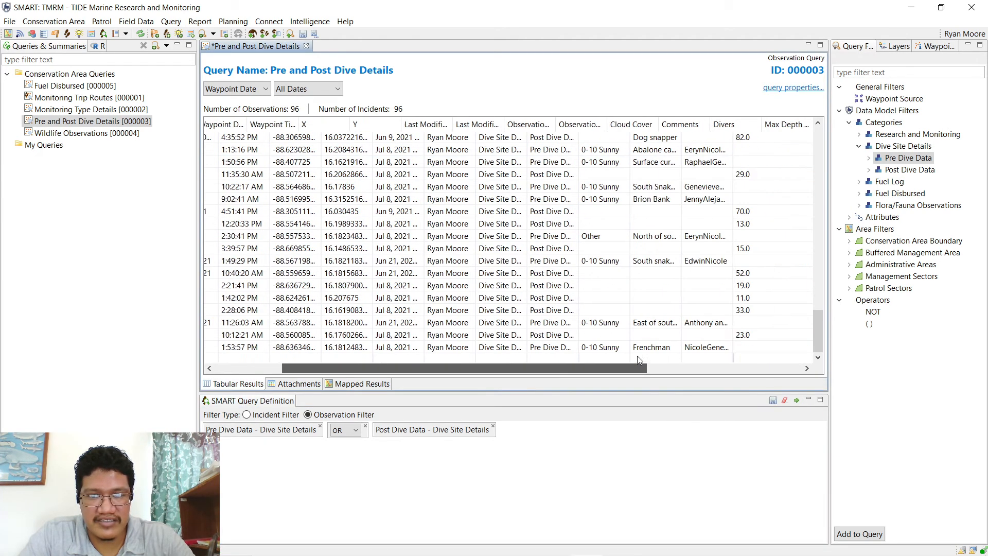
scroll(556, 368, right, 6)
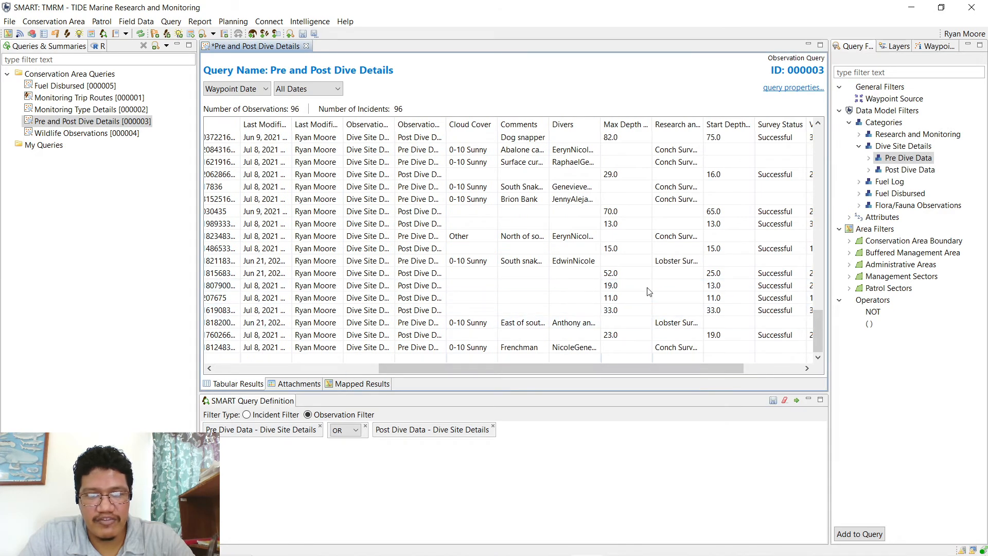
click(102, 23)
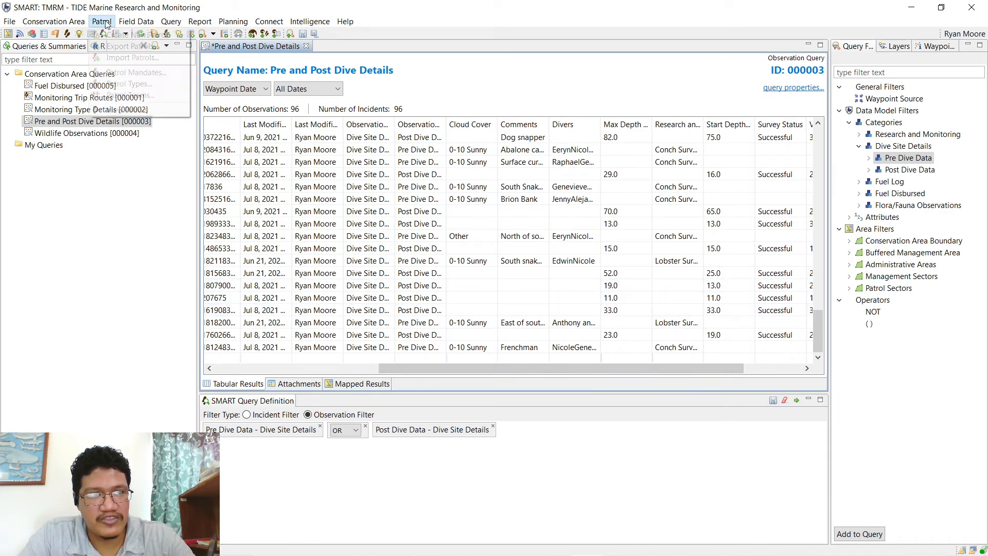
click(102, 22)
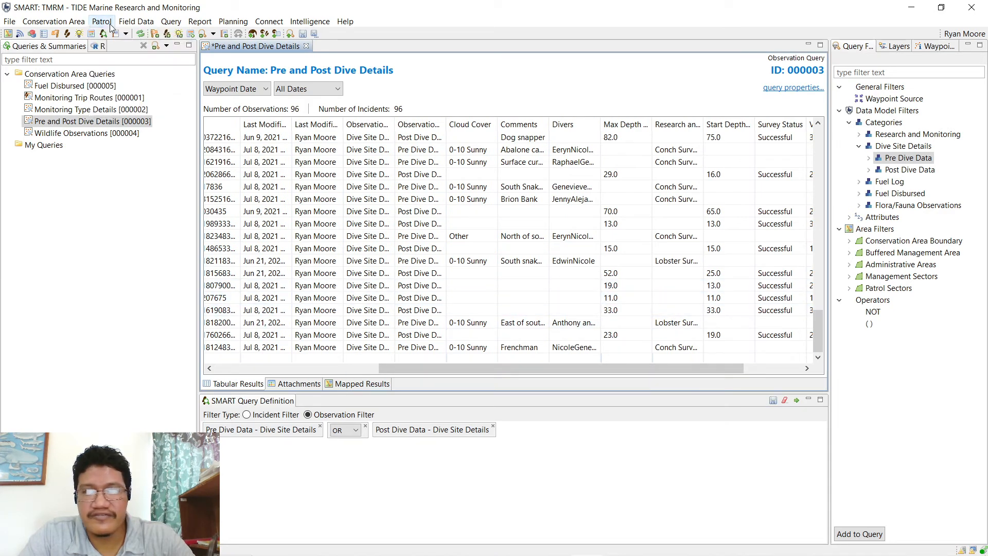
click(860, 147)
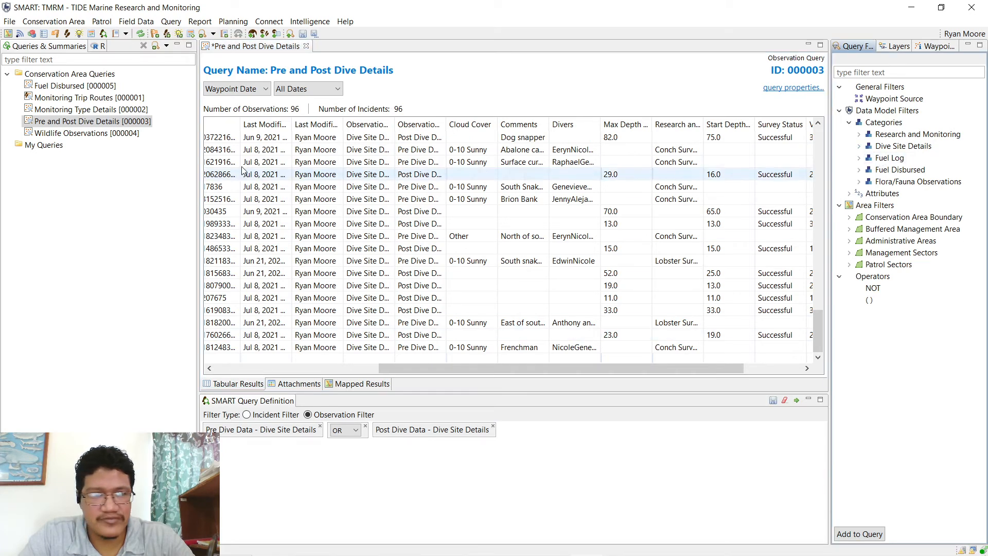
click(307, 47)
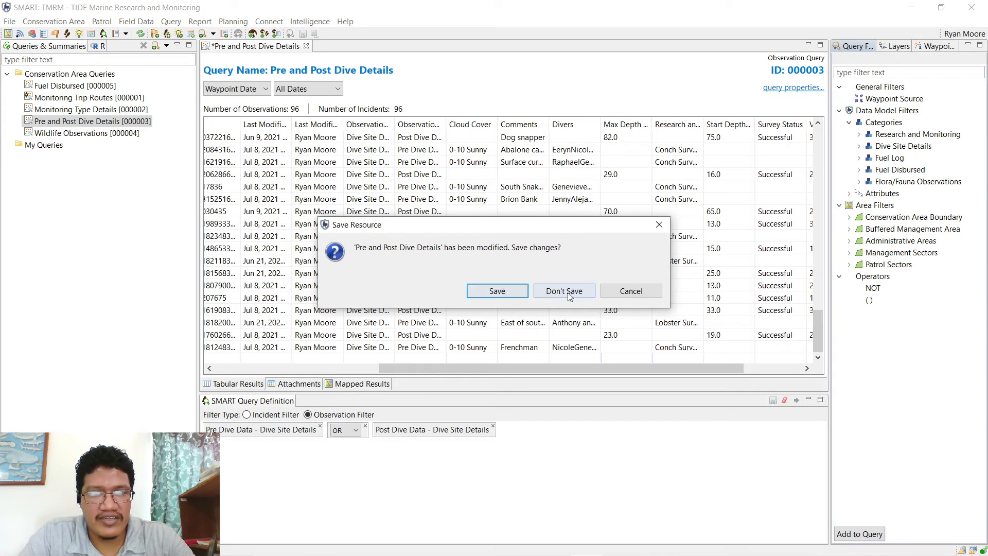
- Discard the dive query edits, then run Wildlife Observations, returning a Manatee and a Hawksbill
click(565, 292)
double_click(116, 133)
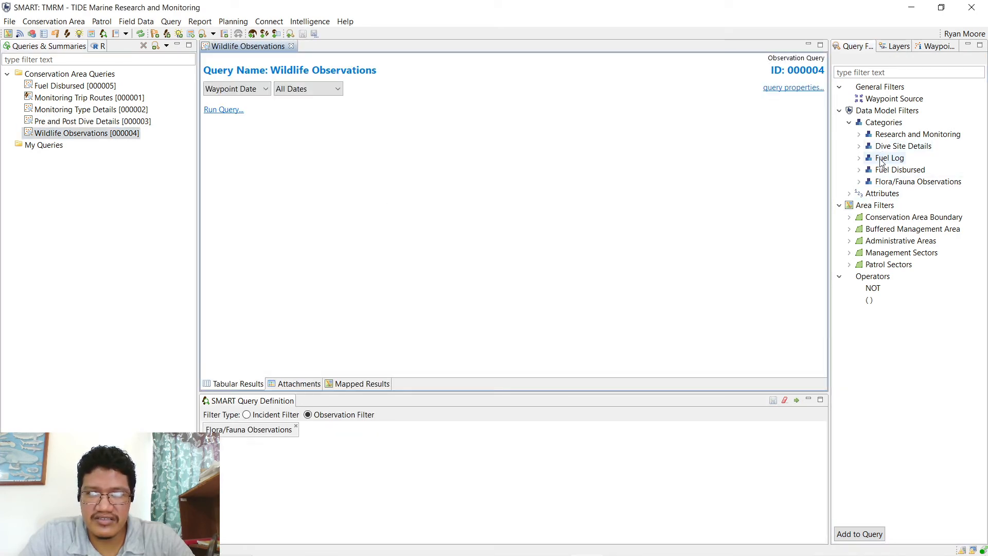
click(878, 181)
click(860, 182)
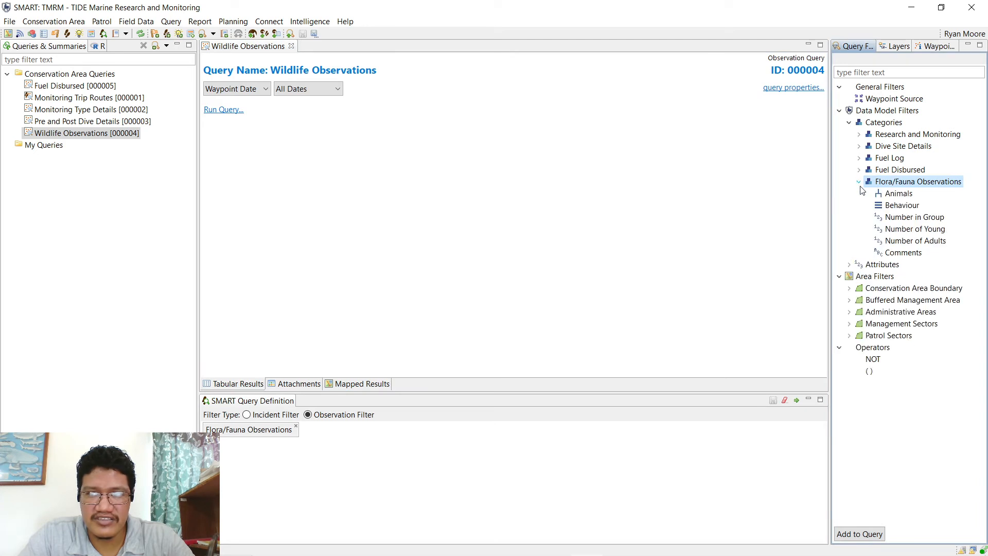
click(859, 181)
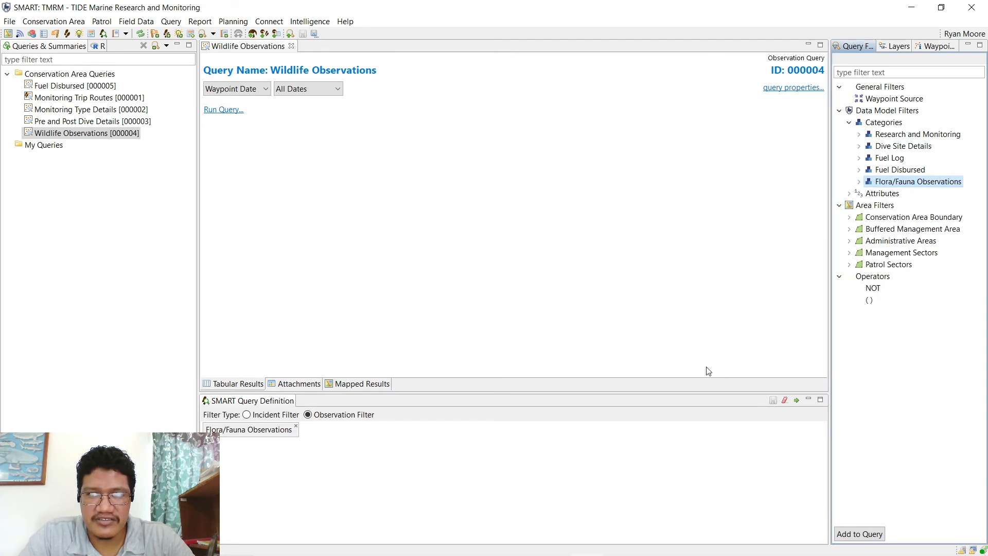
click(797, 400)
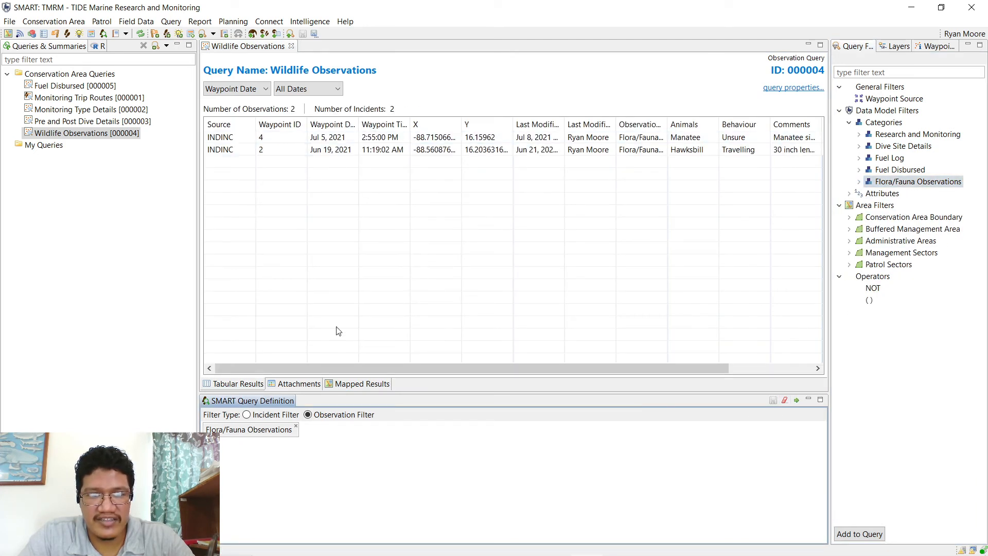
- Widen the Comments column to show the full Manatee and Hawksbill comments
drag(336, 369, 571, 357)
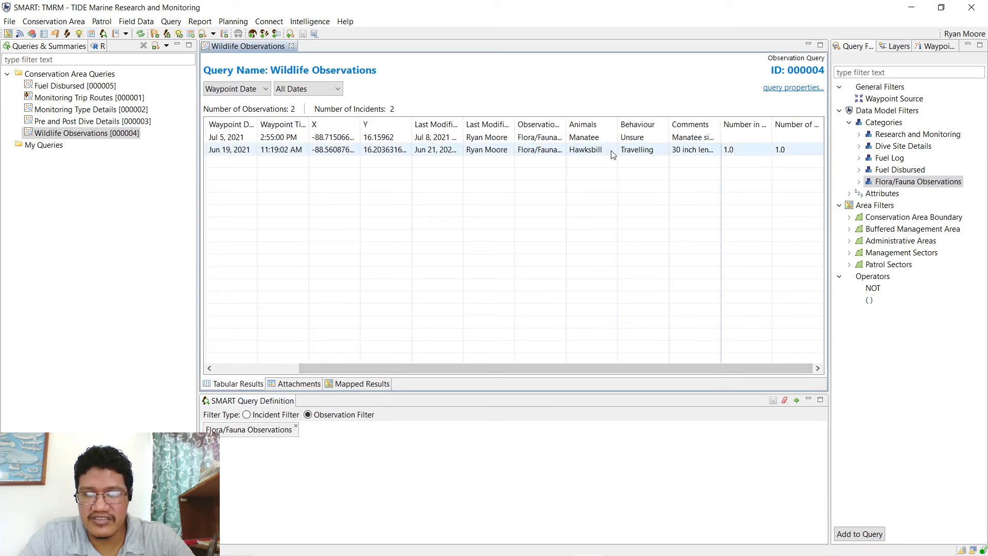
click(596, 150)
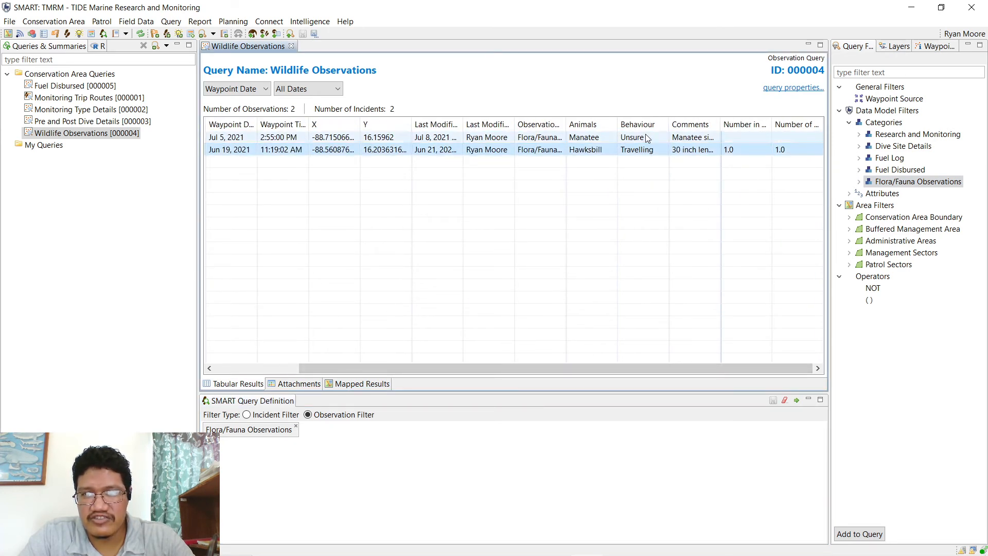
click(647, 138)
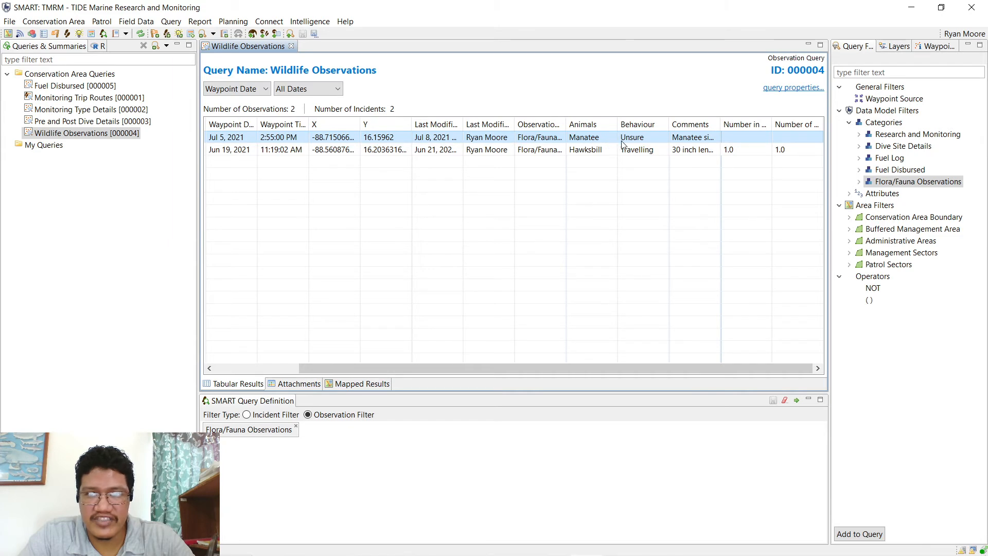
drag(721, 124, 784, 124)
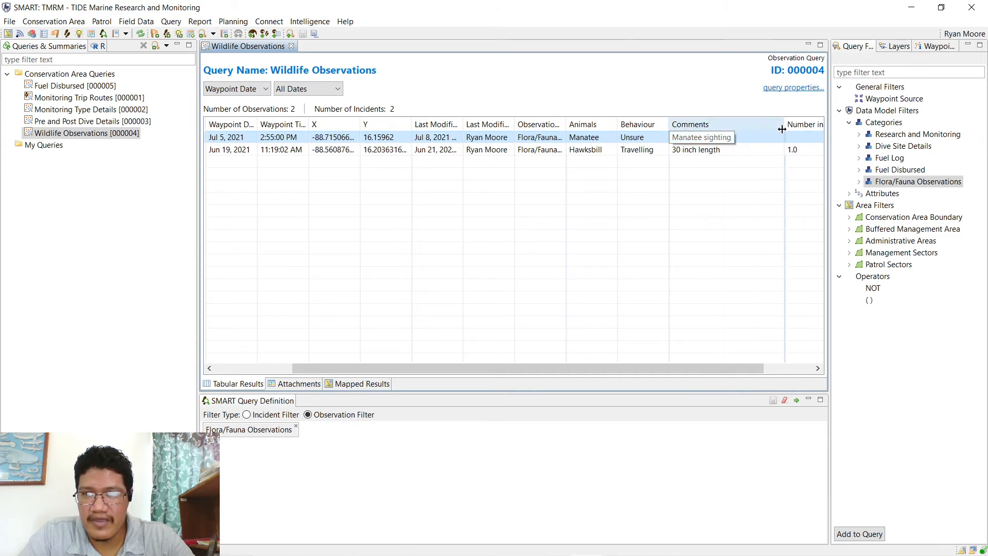
click(685, 154)
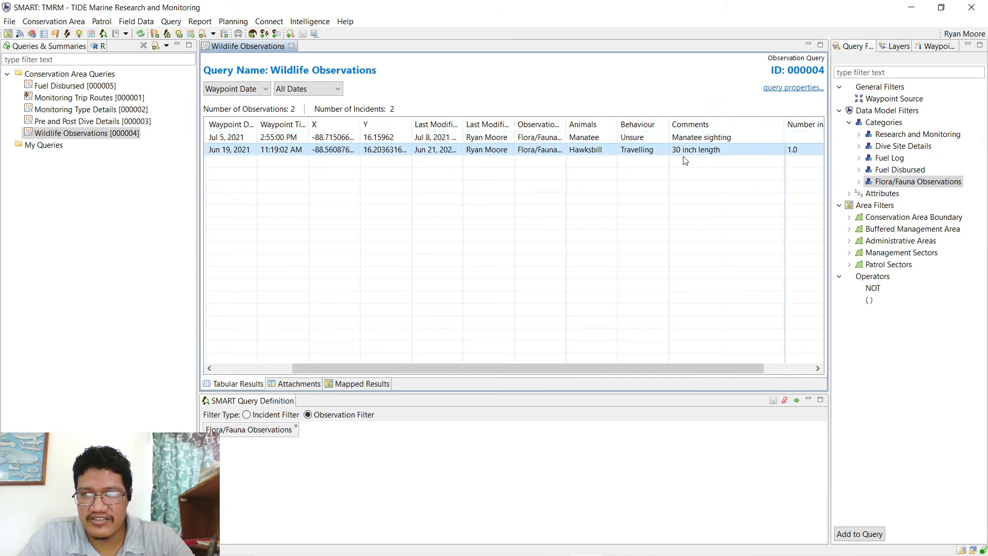
- Widen the Number in Group and Number of Adults columns, showing 1.0 adults for the Hawksbill
drag(611, 367, 662, 366)
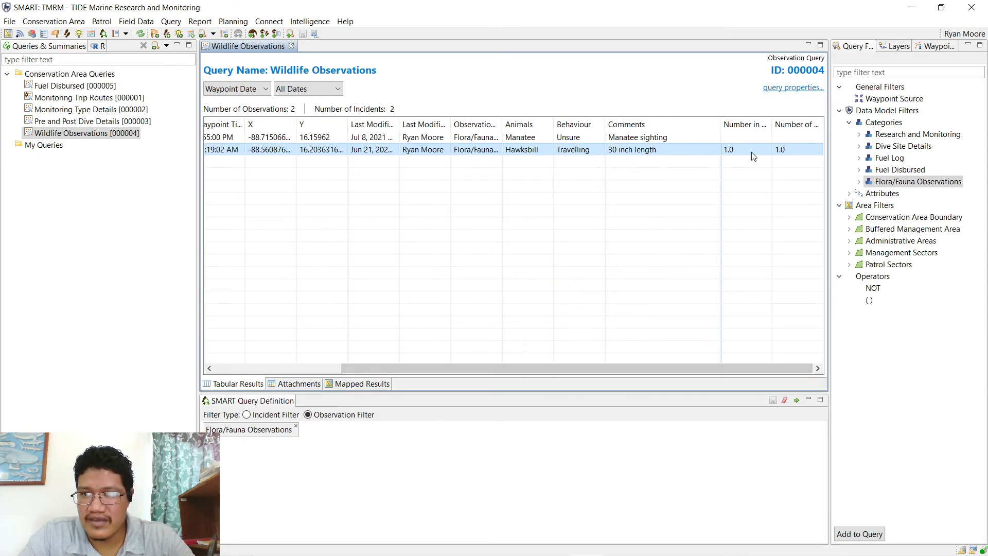
drag(768, 125, 809, 125)
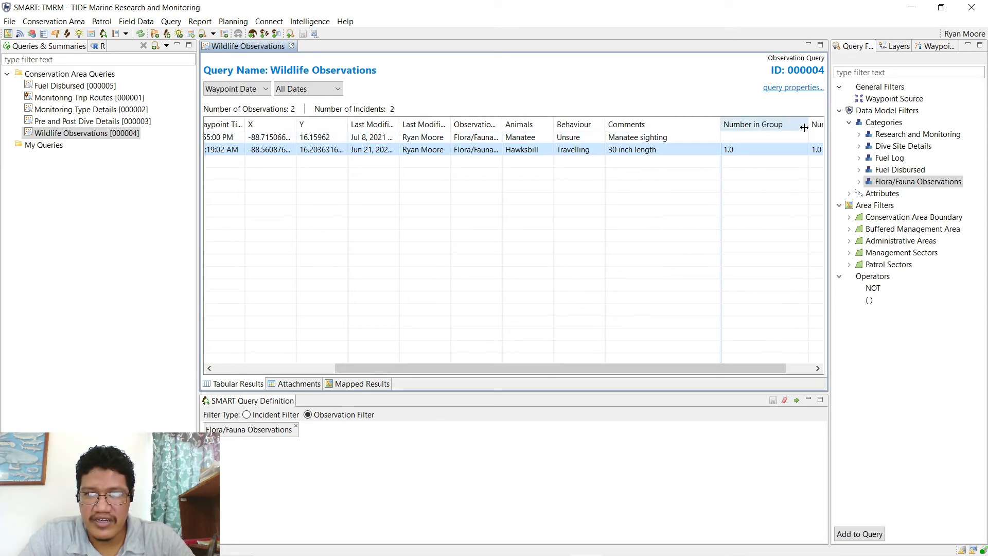
drag(737, 366, 804, 366)
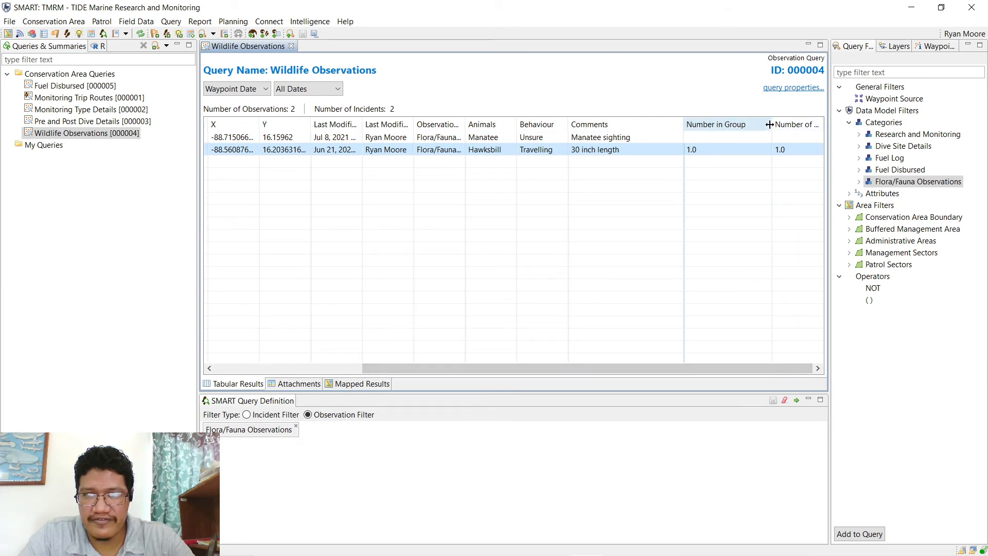
drag(771, 126, 825, 134)
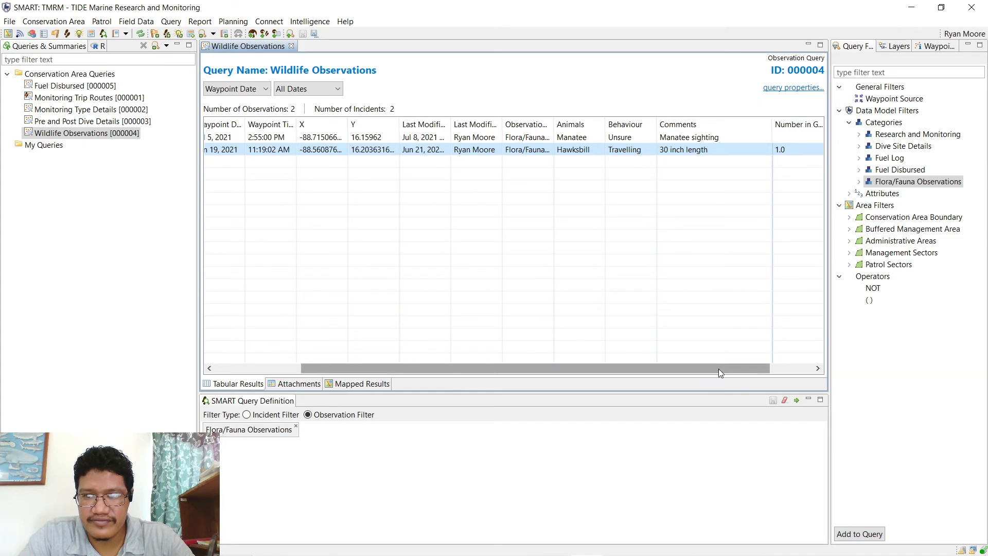
drag(718, 368, 796, 209)
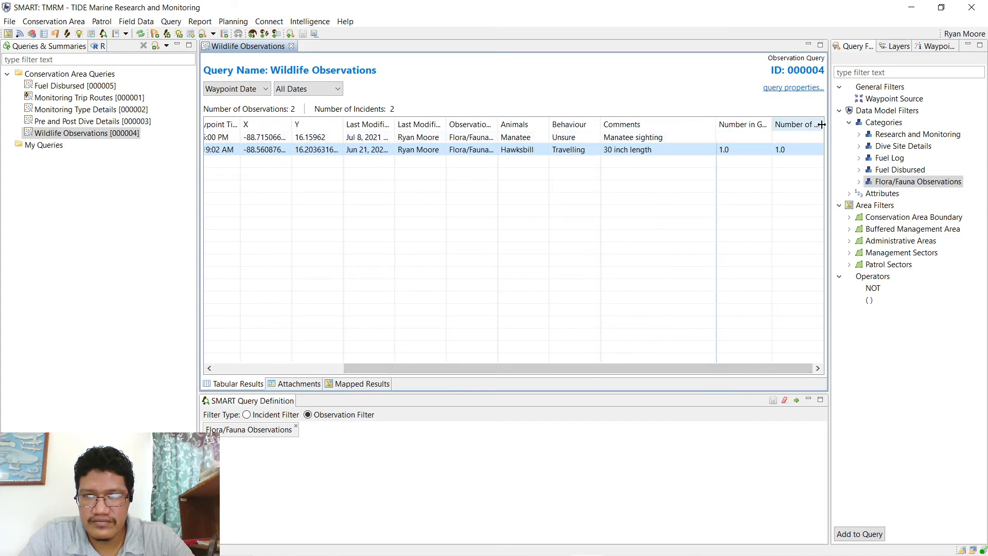
drag(821, 125, 844, 126)
drag(761, 367, 818, 368)
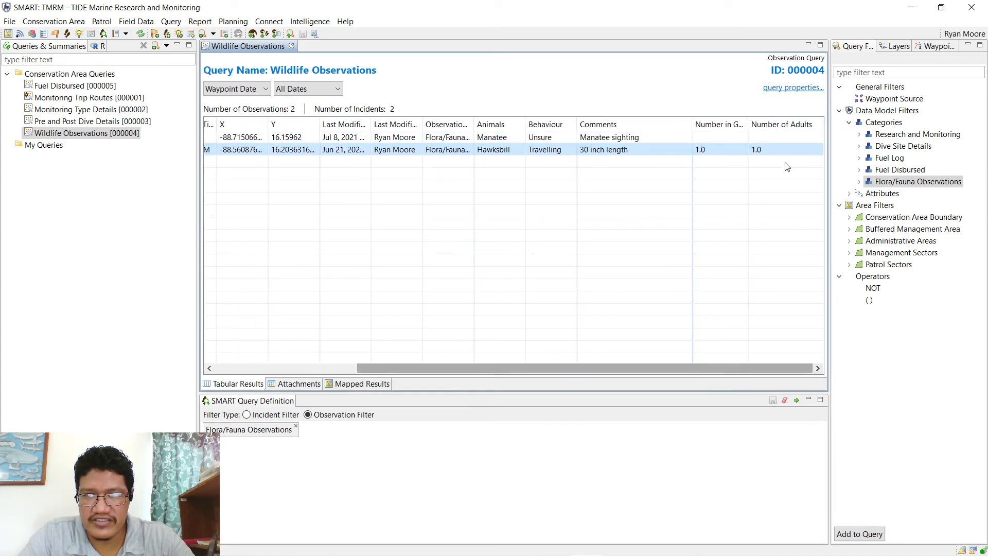
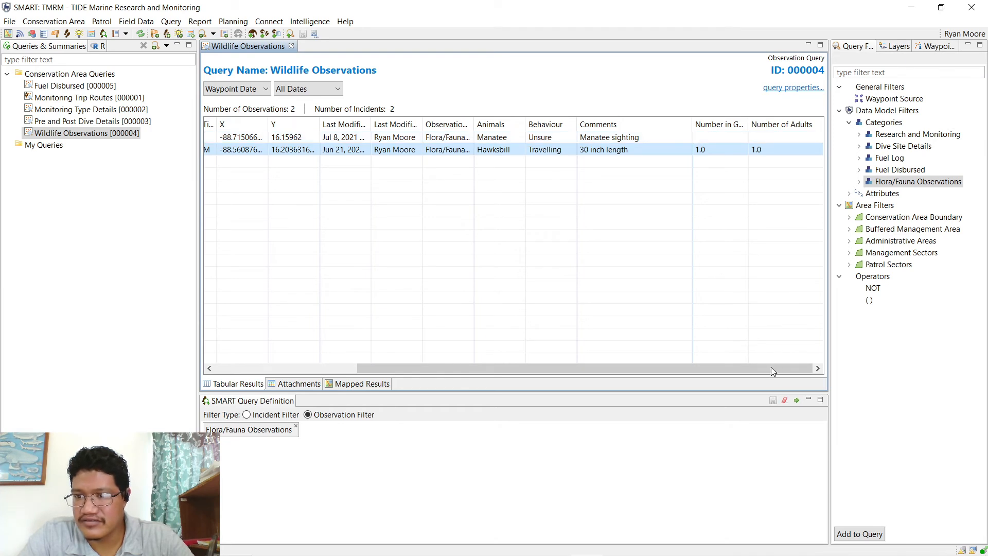
- Scroll the results table fully left and widen the Source column, briefly checking the field data menu
drag(771, 368, 628, 373)
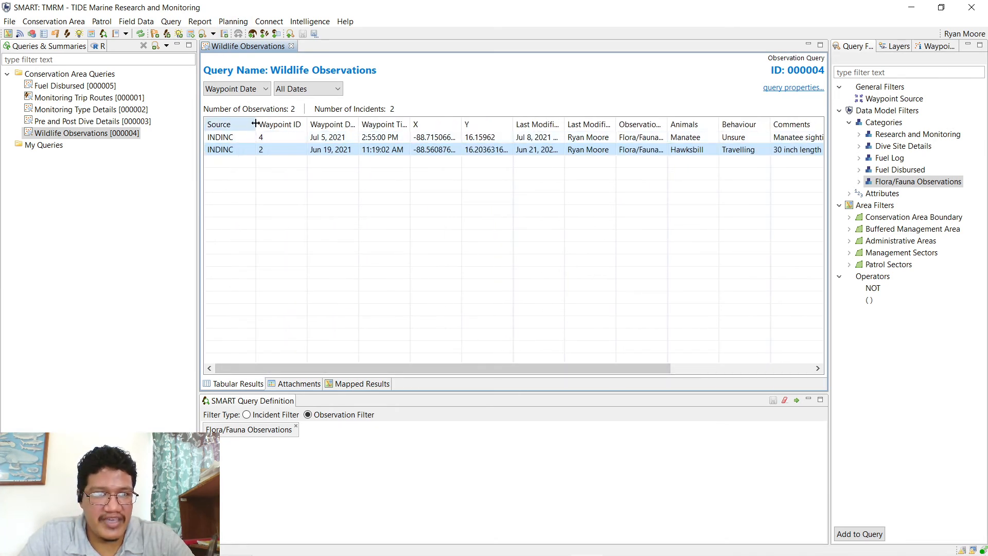
mouse_move(257, 124)
mouse_down()
mouse_move(283, 127)
mouse_move(265, 128)
mouse_up()
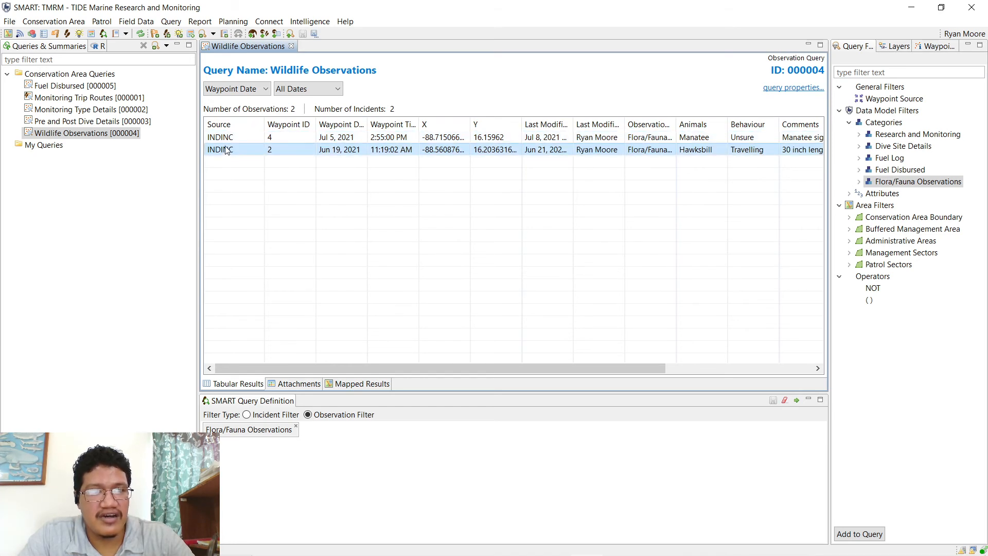
click(102, 21)
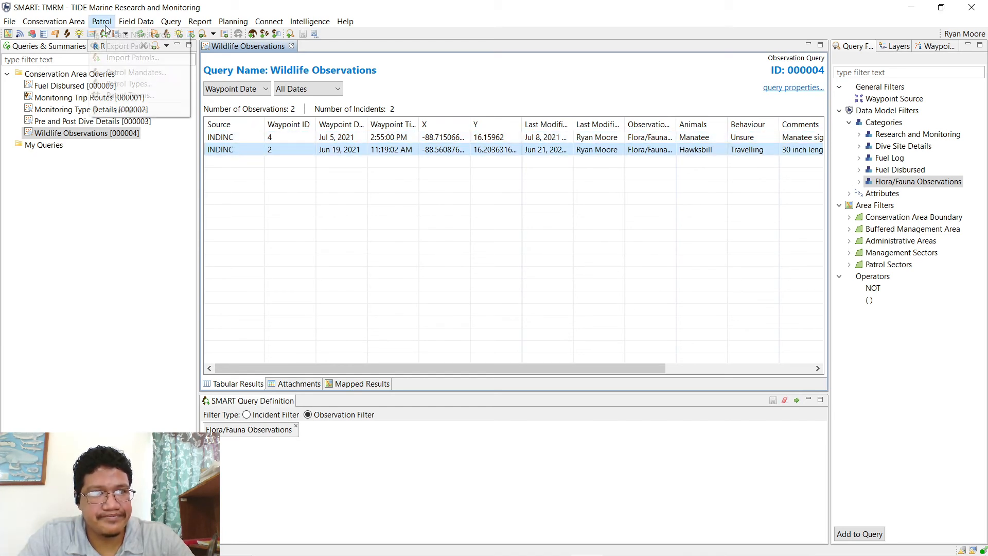
mouse_move(142, 23)
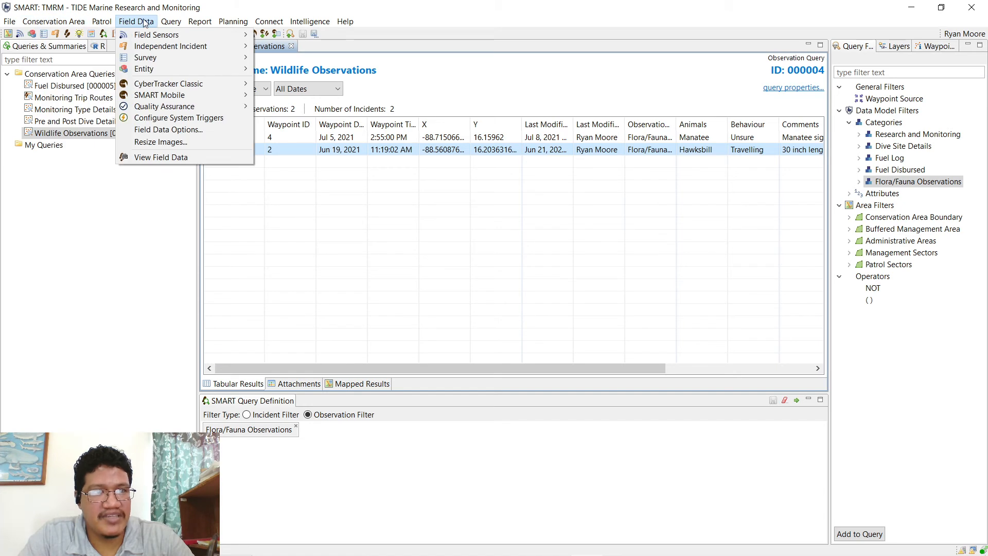
click(145, 23)
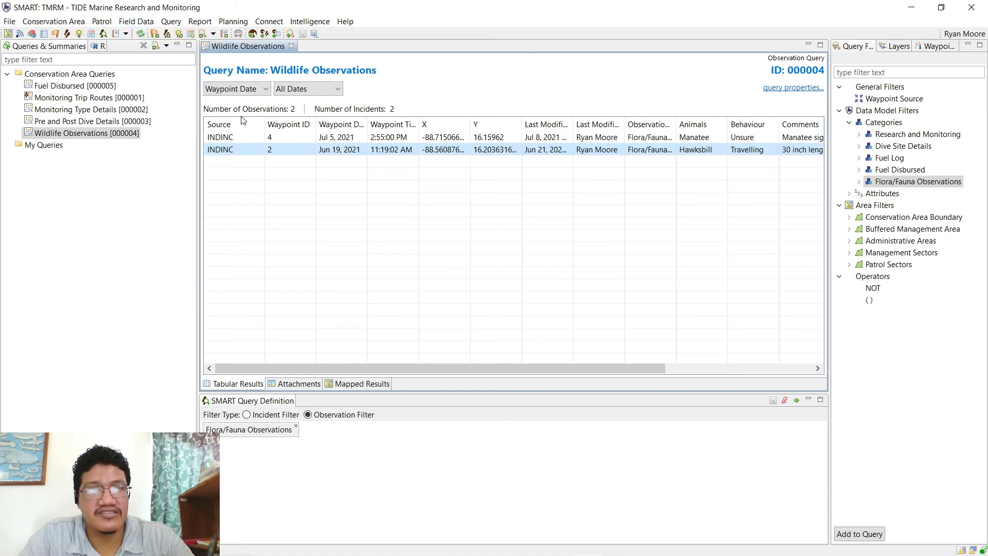
- Toggle selection between the Manatee and Hawksbill rows, then select the Monitoring Trip Routes query
click(233, 142)
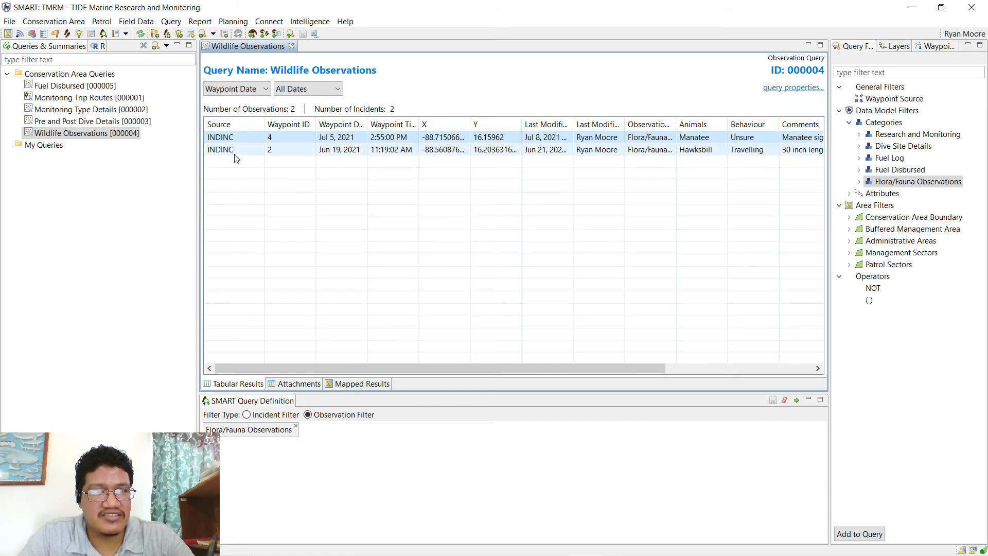
click(233, 149)
click(233, 138)
shift+click(232, 149)
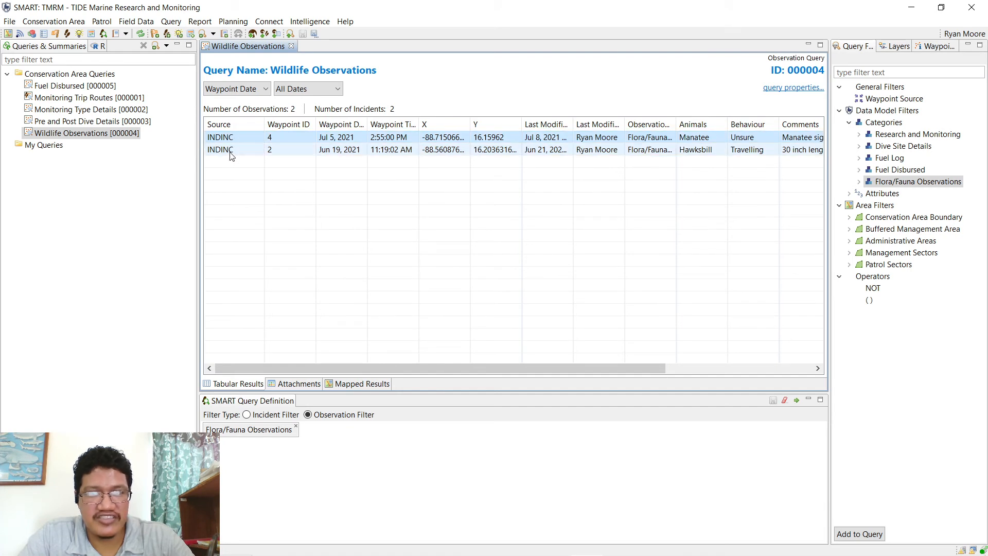
click(228, 150)
click(228, 138)
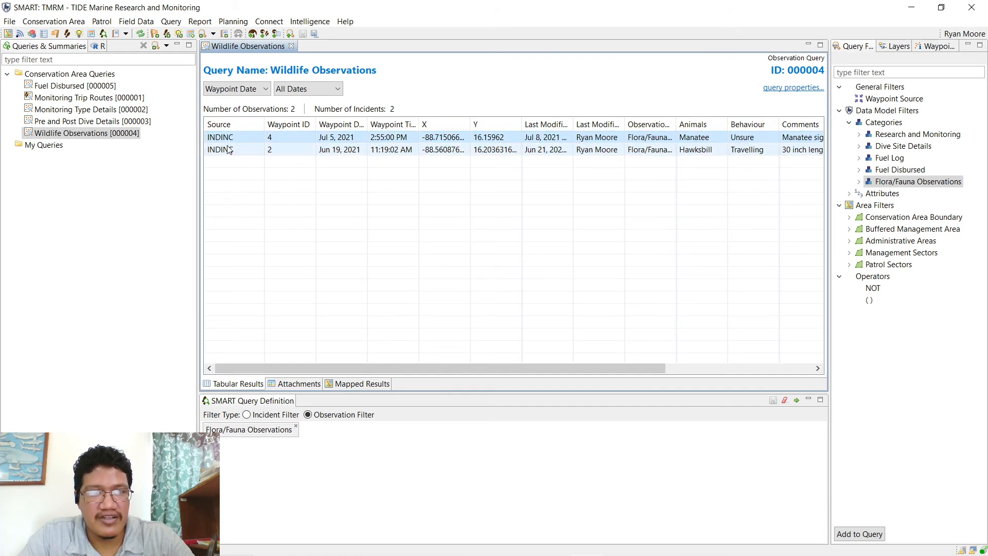
click(228, 149)
click(229, 138)
shift+click(230, 150)
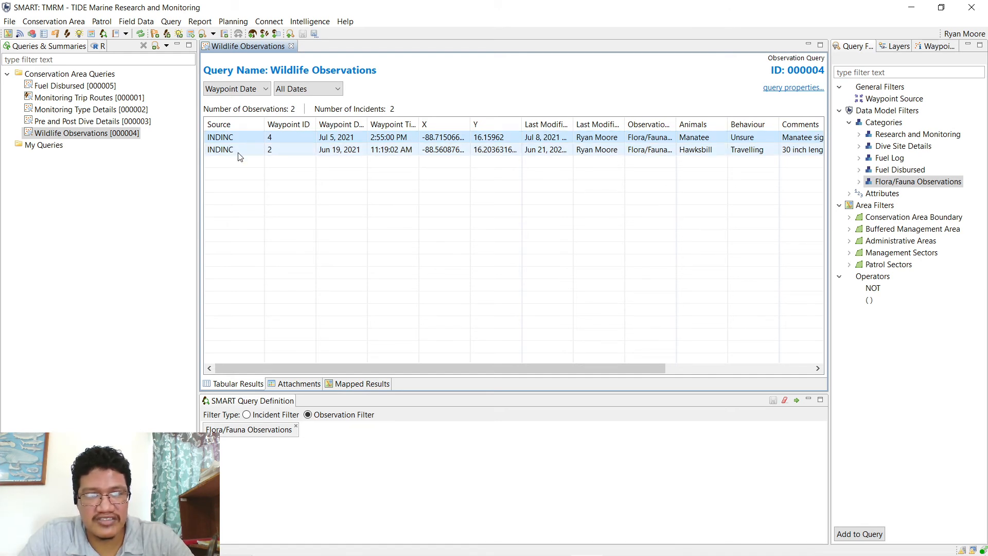
click(238, 152)
click(219, 140)
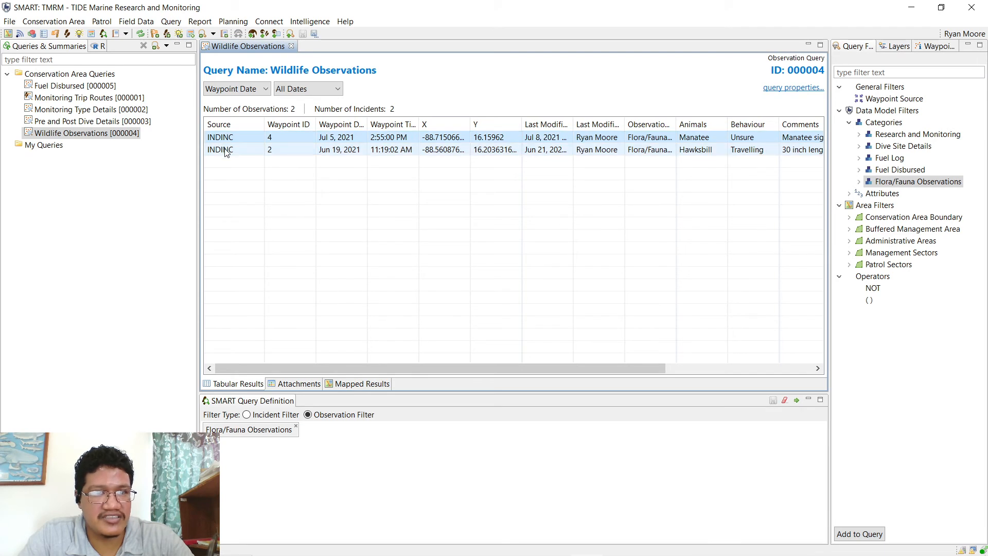
click(224, 151)
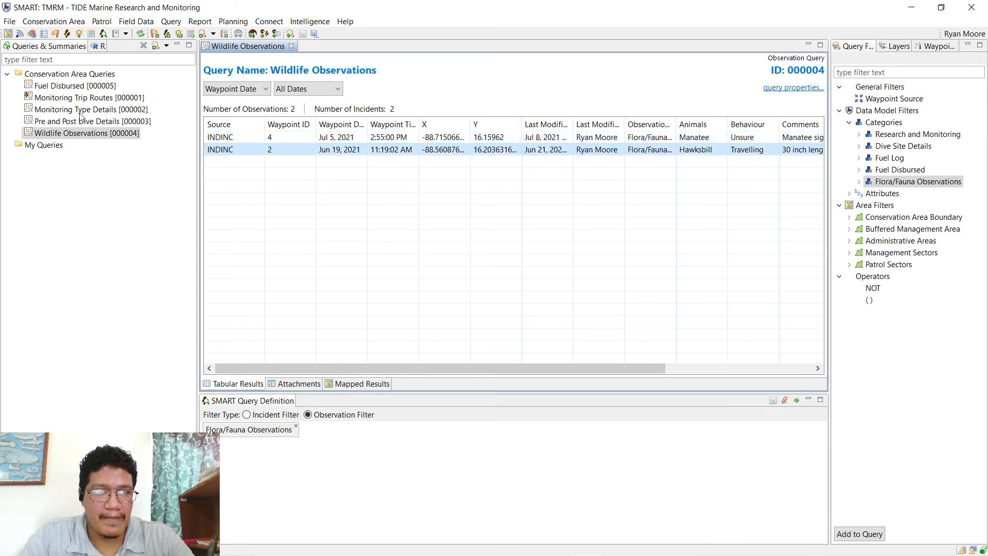
click(216, 140)
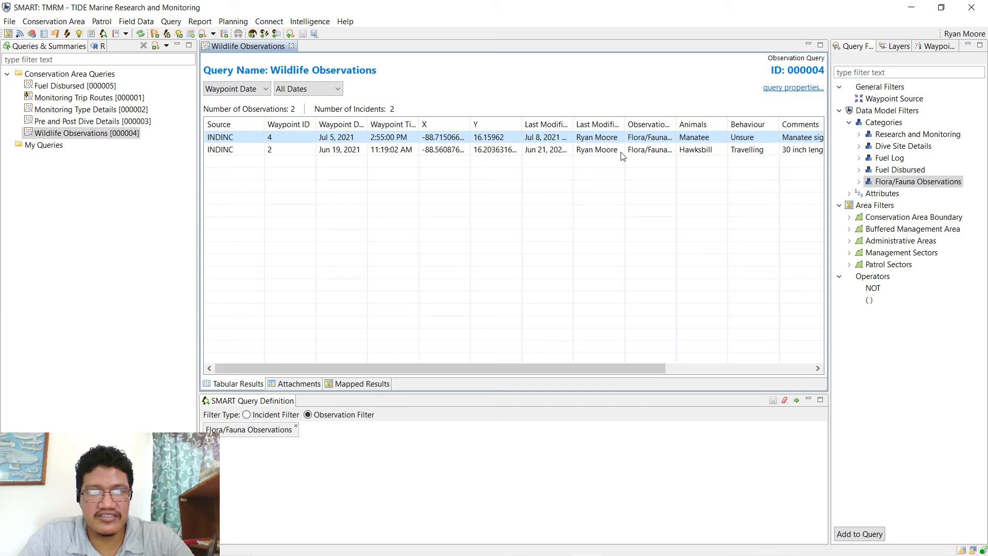
click(246, 153)
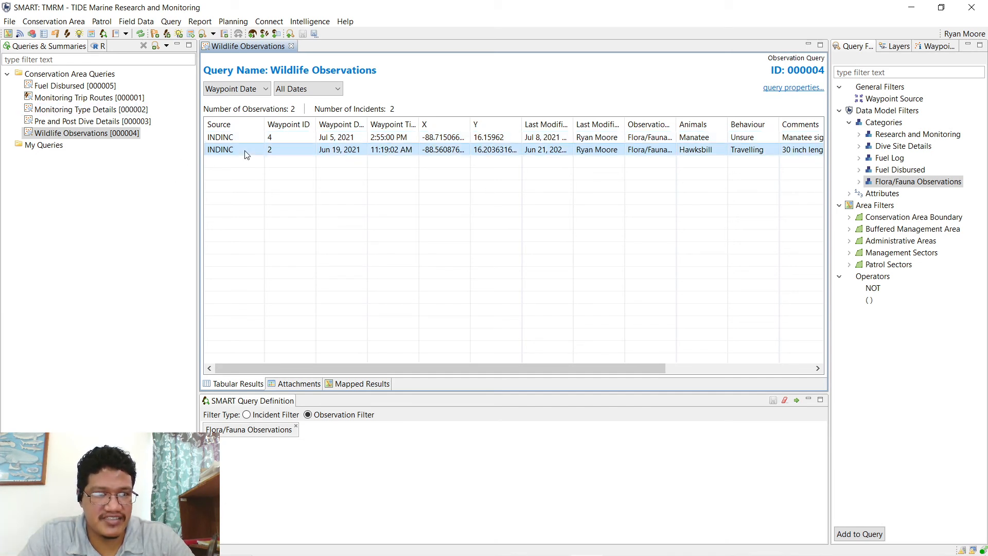
click(69, 100)
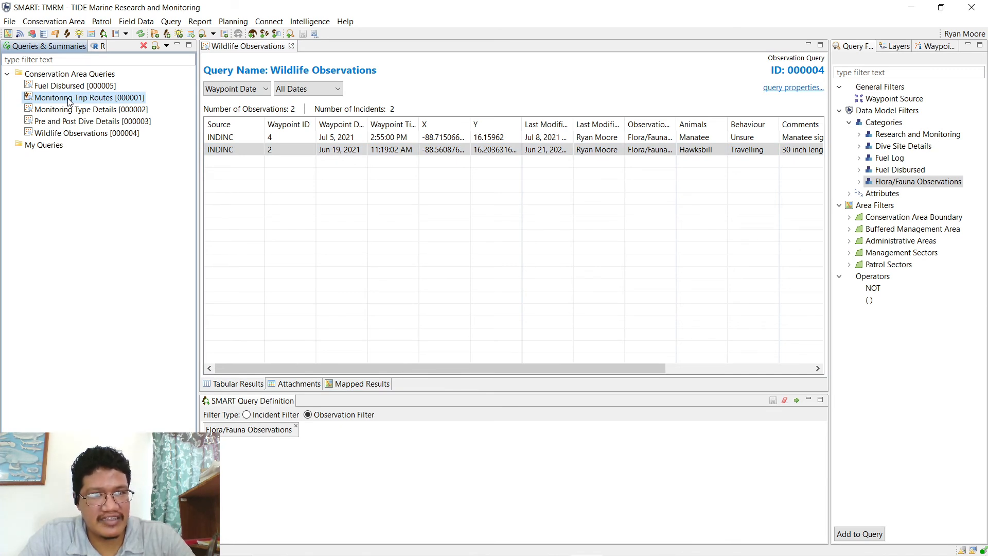
- Create a new Patrol Grid Query using Number of Patrols as the grid value and run it
click(173, 22)
mouse_move(187, 36)
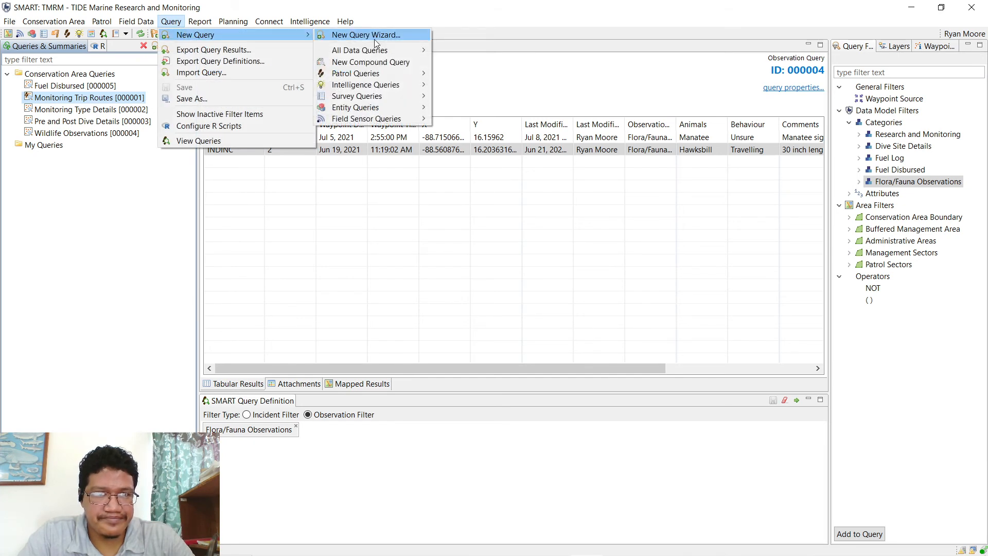
mouse_move(374, 51)
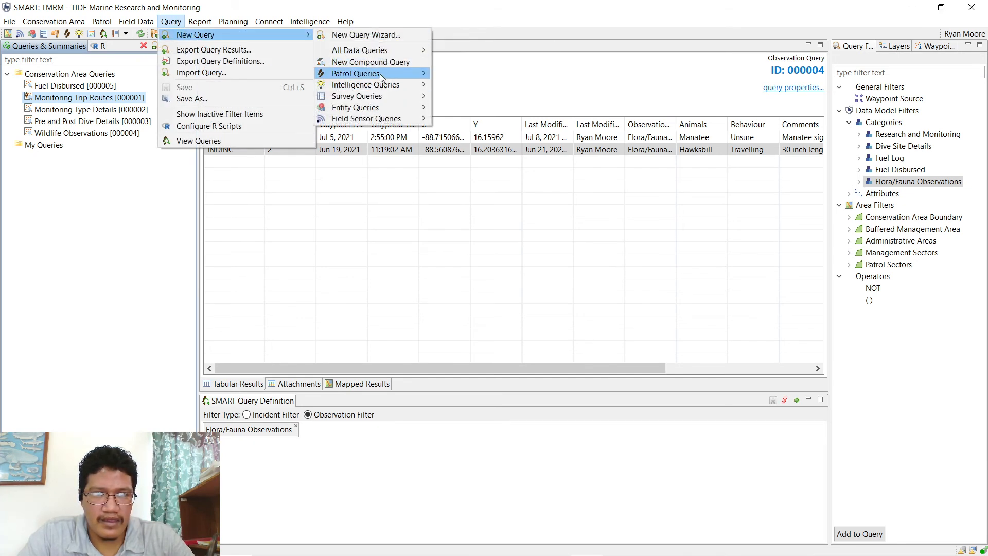
mouse_move(380, 73)
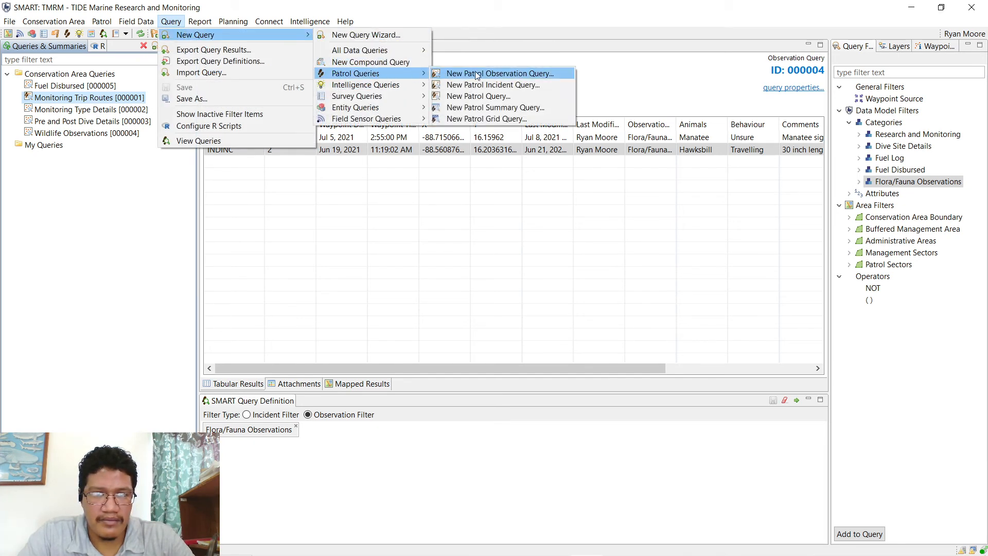
click(482, 119)
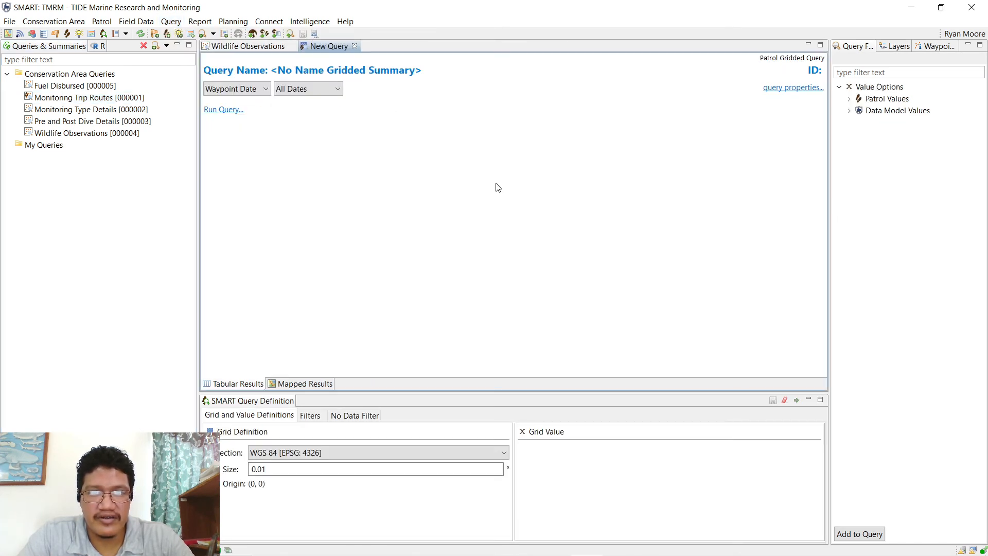
click(850, 99)
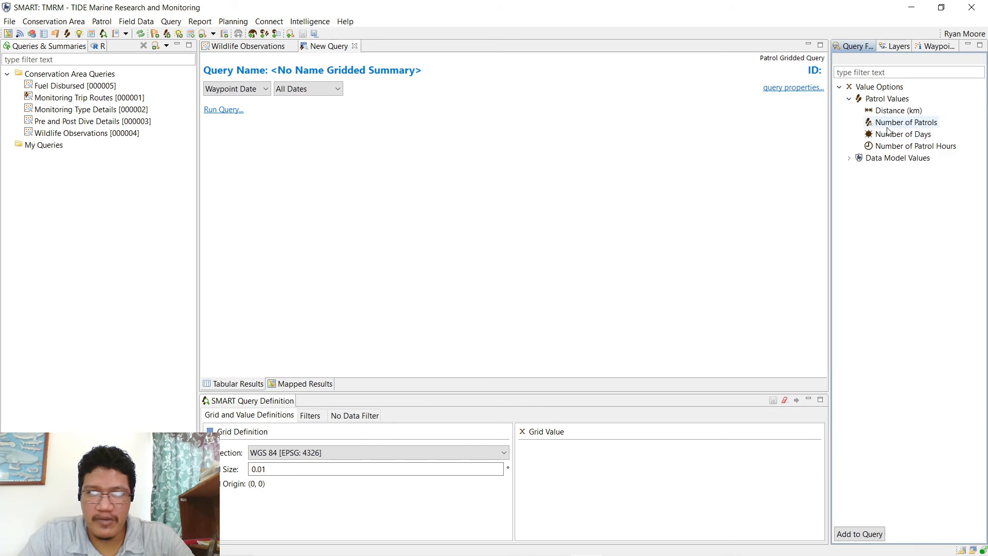
double_click(889, 124)
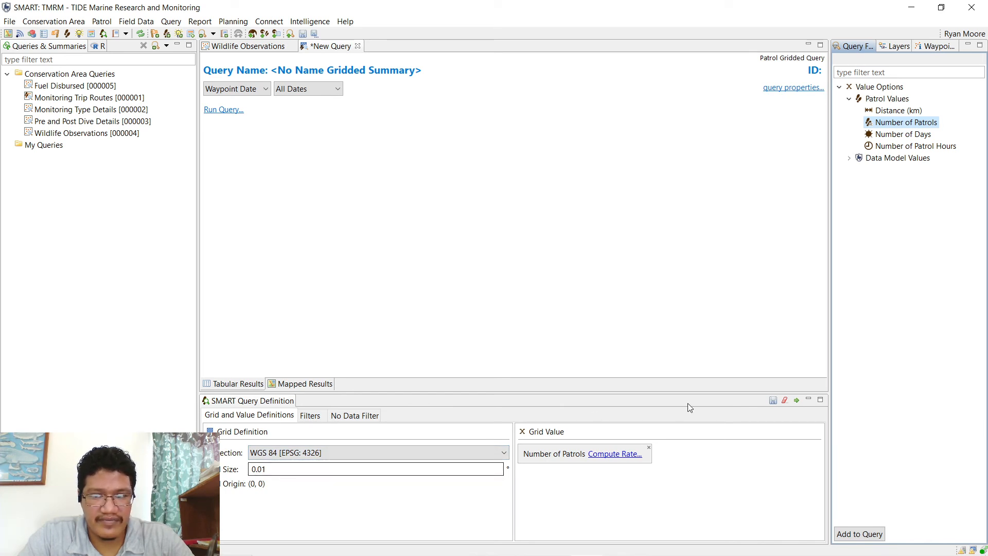
click(796, 401)
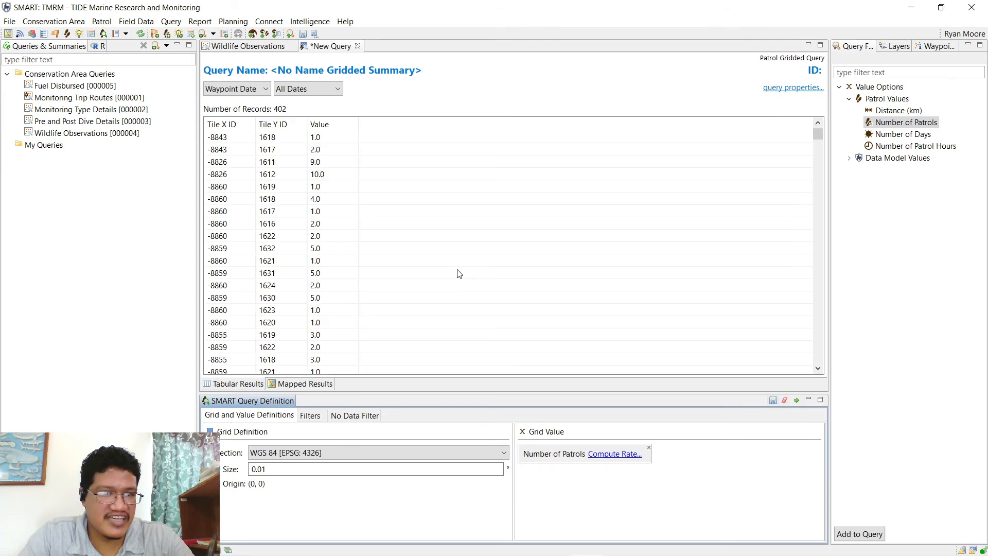
- Map the grid results, zoom toward the cayes near Punta Ycacos, and rerun with a larger cell size
click(304, 384)
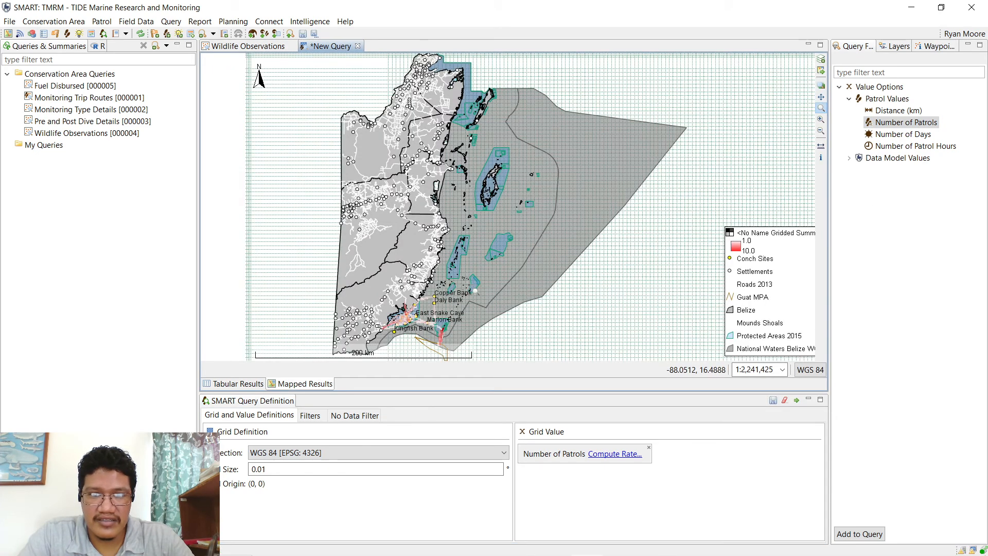
drag(380, 285, 471, 350)
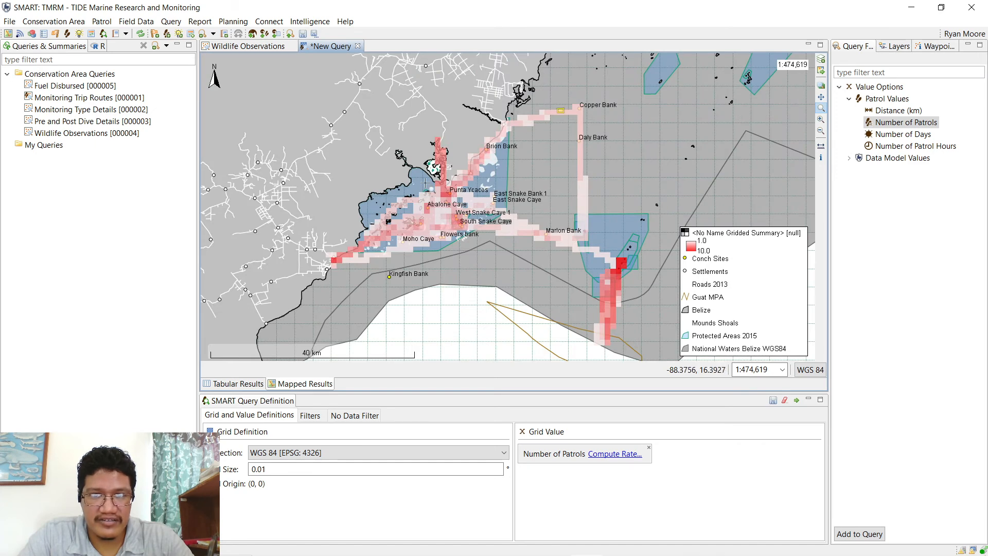
drag(565, 106, 281, 289)
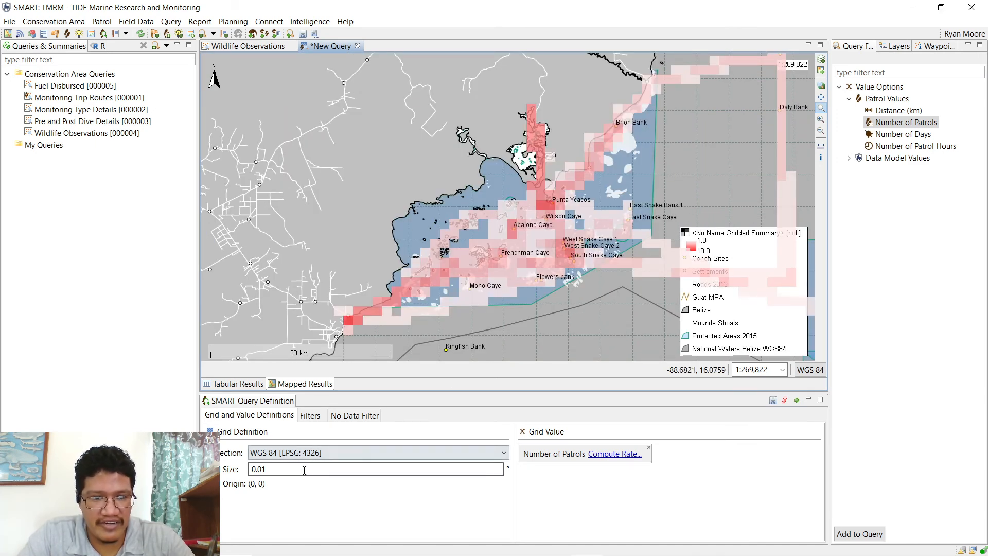
click(267, 469)
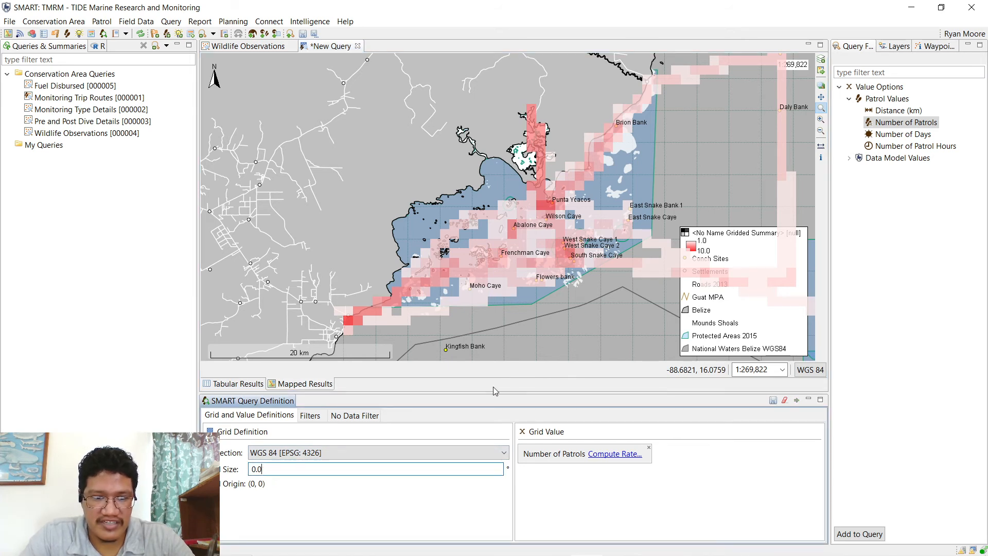
text(5)
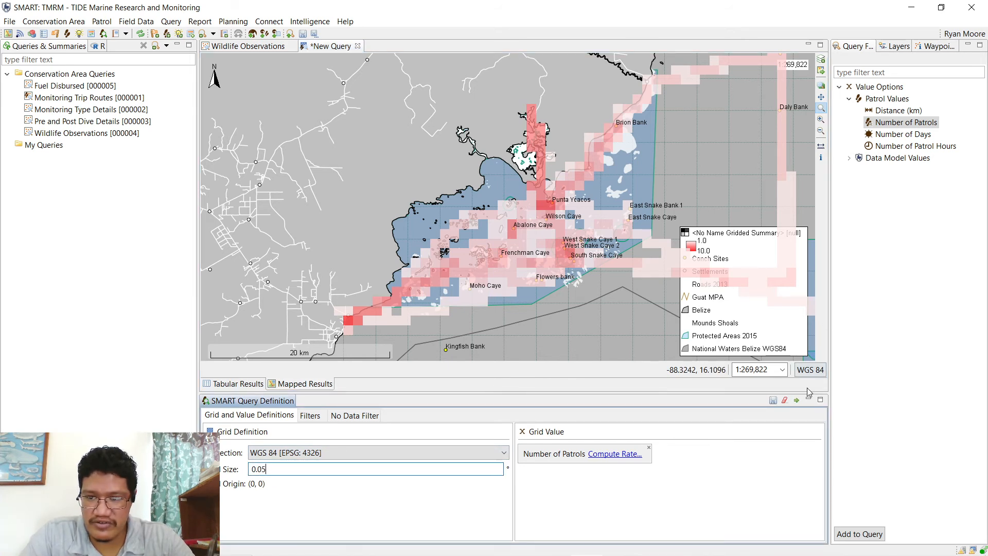
click(797, 401)
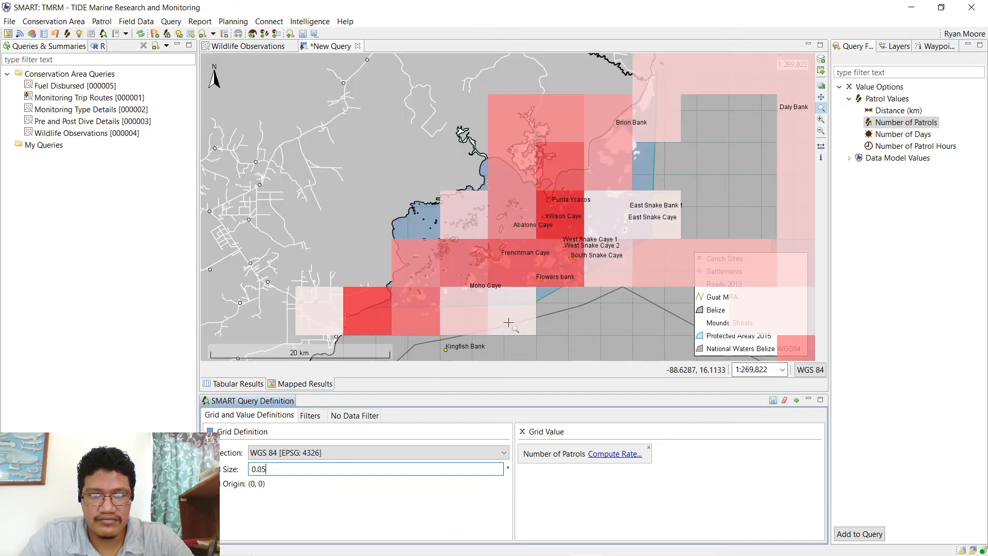
- Zoom out and pan the map until the patrol-count grid is centred
scroll(627, 215, down, 2)
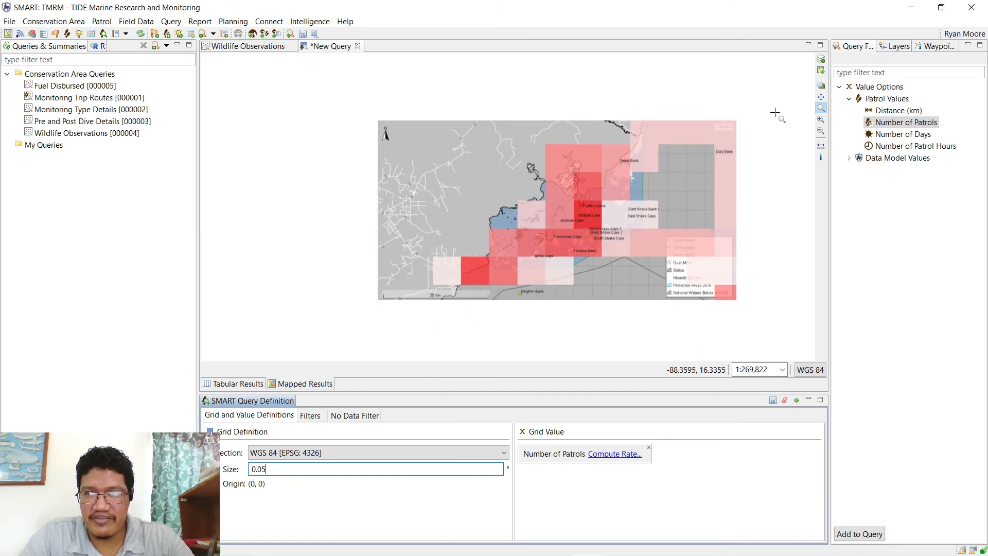
click(822, 97)
drag(544, 234, 394, 250)
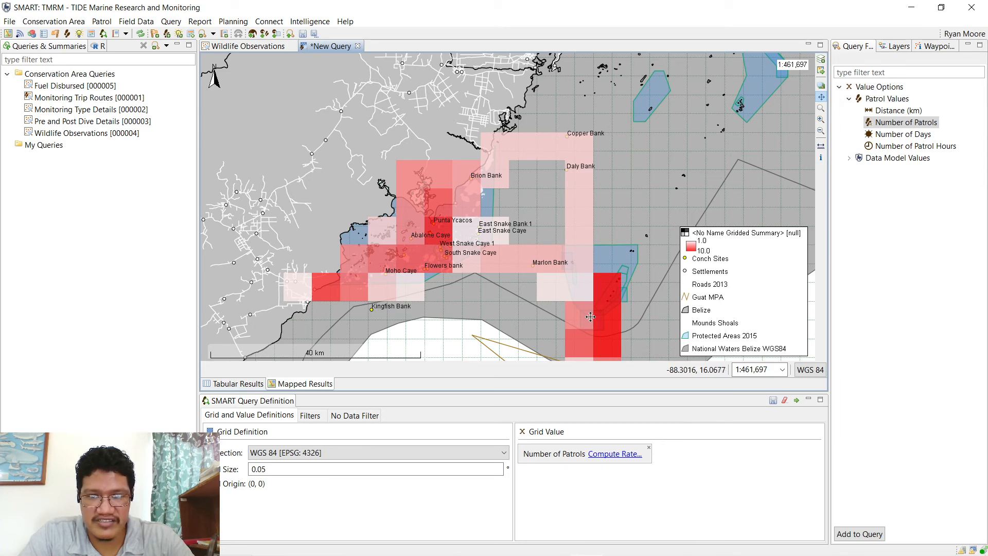
drag(580, 300, 560, 277)
drag(470, 235, 451, 256)
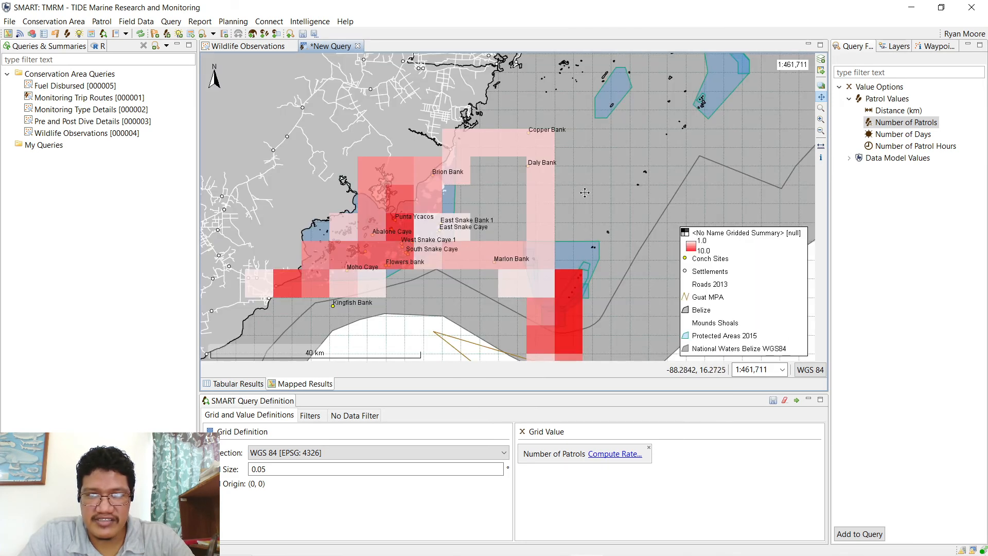
- Open the Style Editor for the Gridded Summary layer from the Layers list
click(896, 47)
right_click(891, 76)
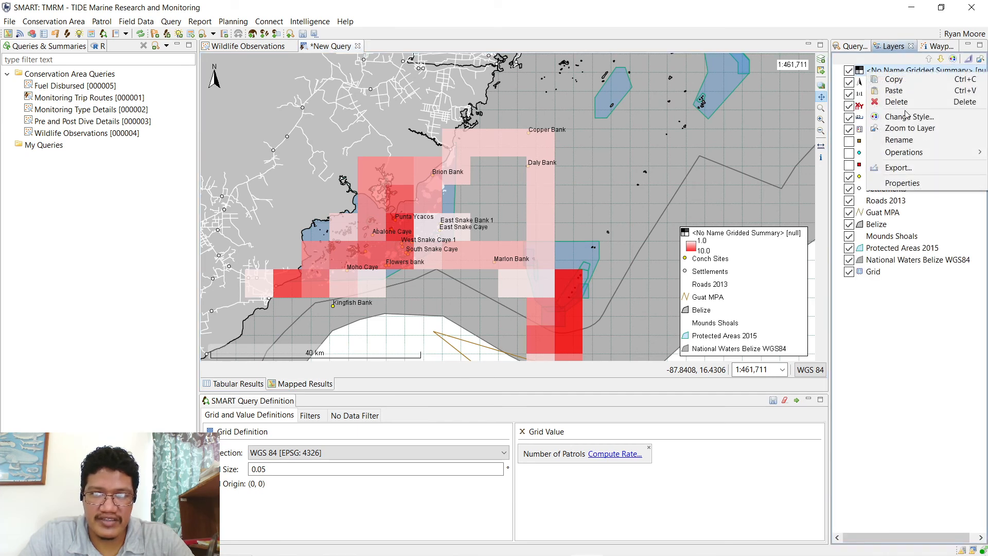
click(870, 19)
right_click(892, 68)
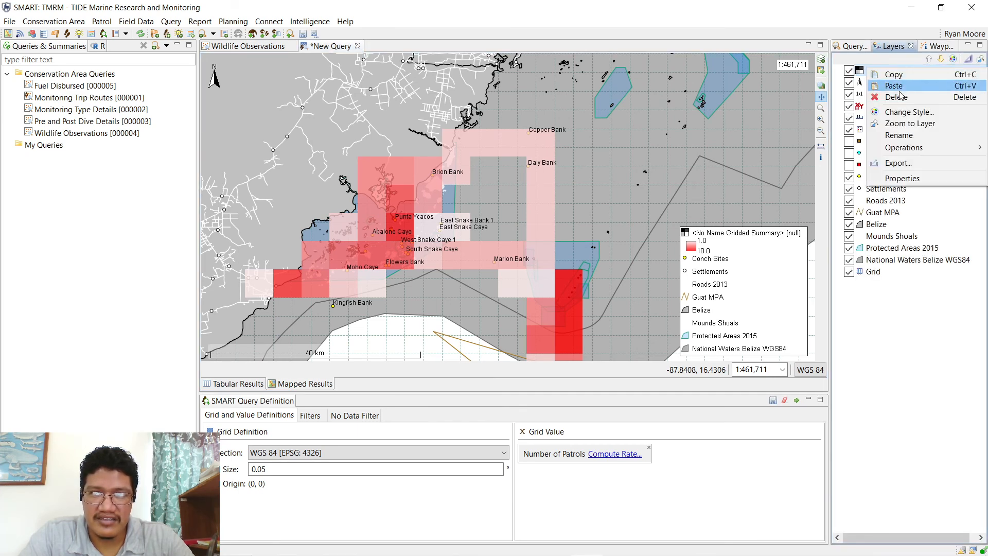
click(906, 109)
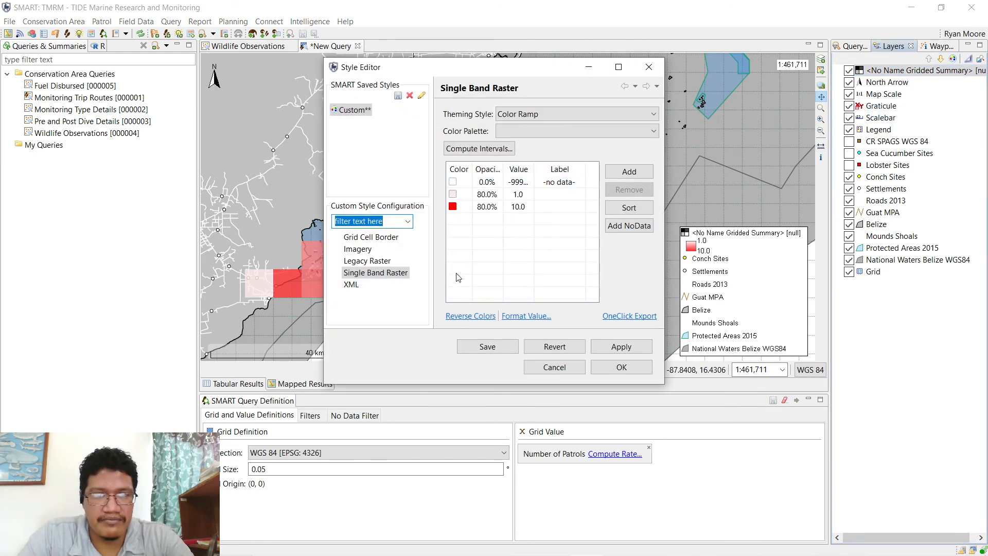
- Set the opacity of both the 10.0 and 1.0 colour classes to 50%
click(484, 207)
click(484, 207)
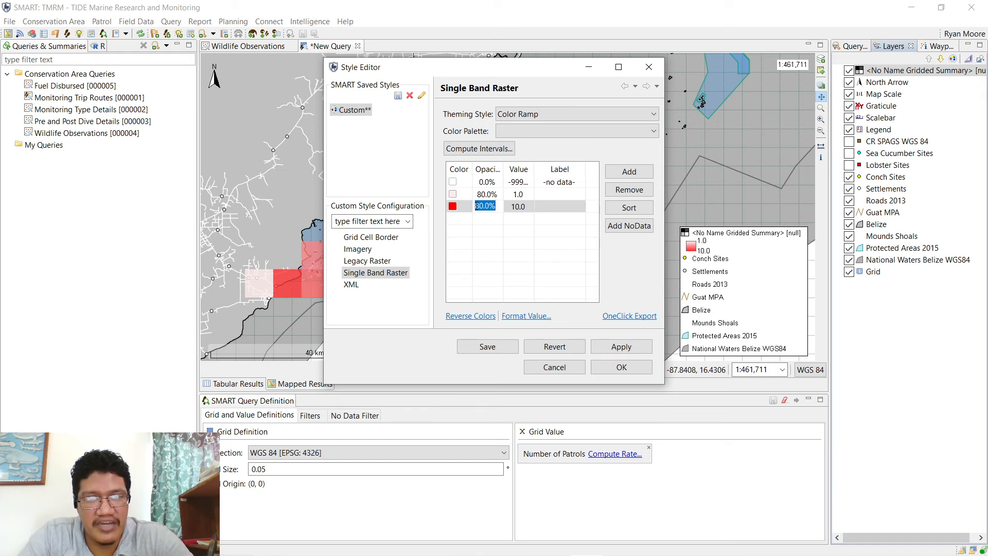
click(478, 206)
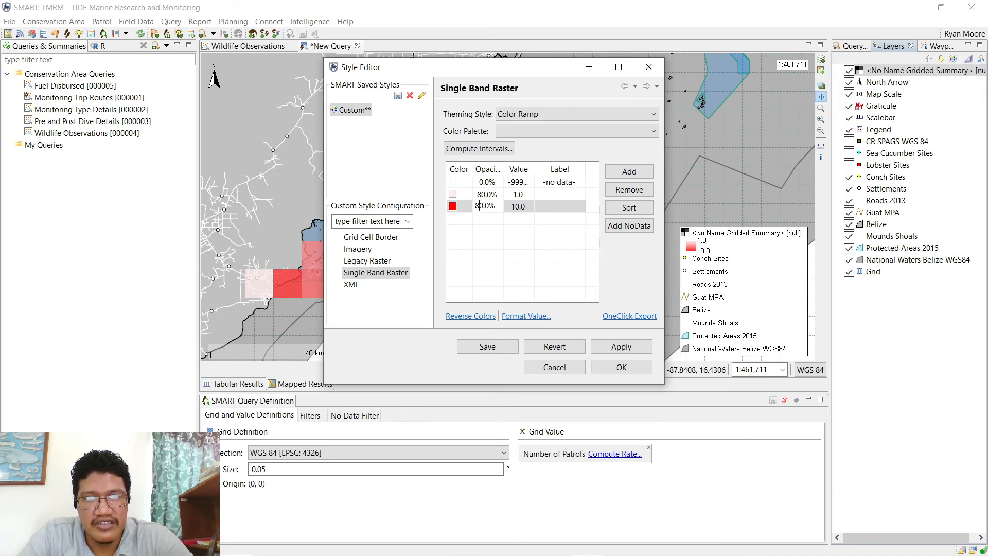
key(BackSpace)
key(BackSpace)
text(75)
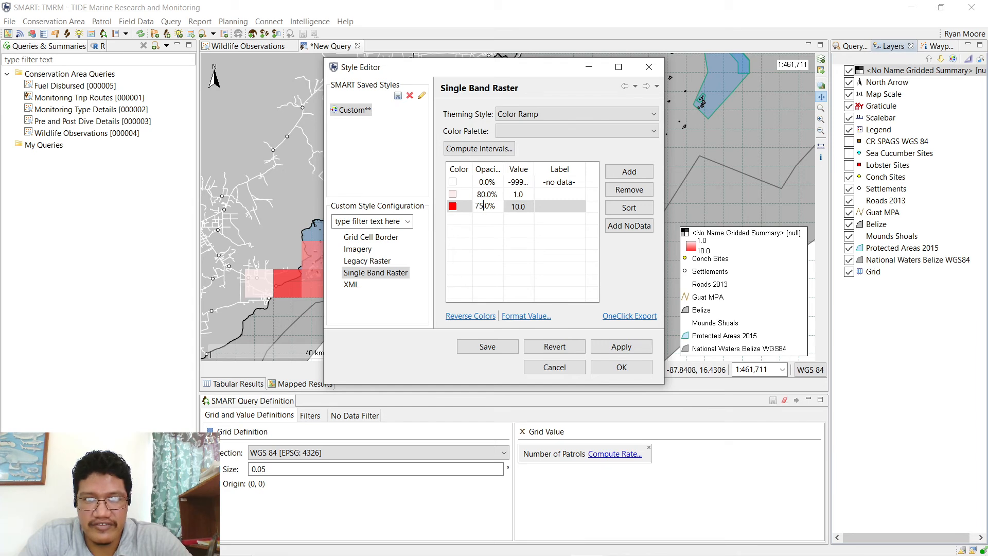
click(521, 250)
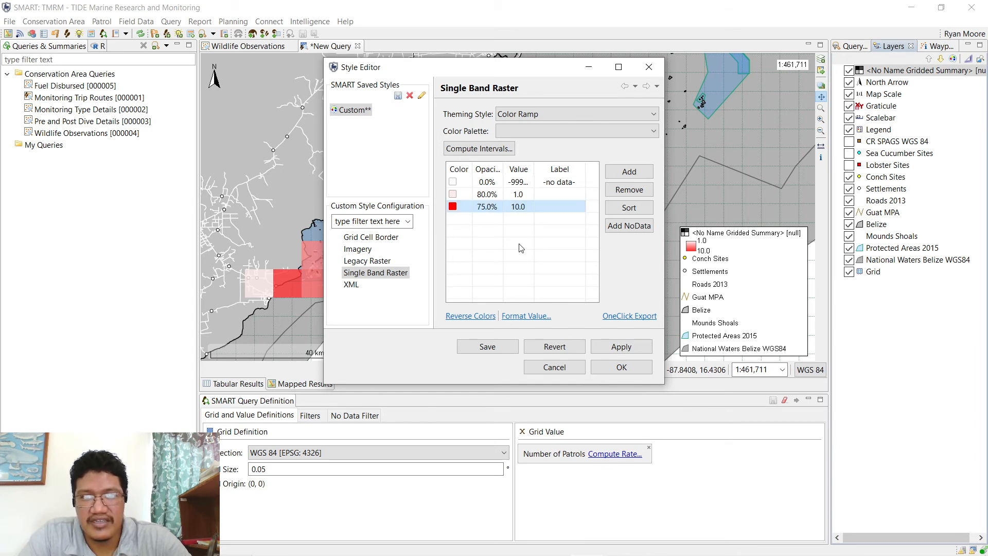
click(485, 206)
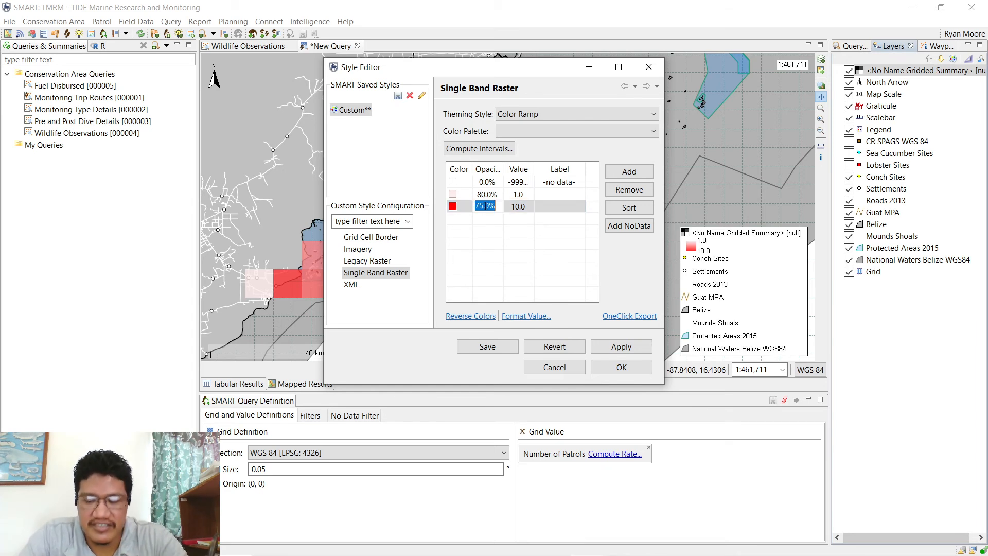
text(50)
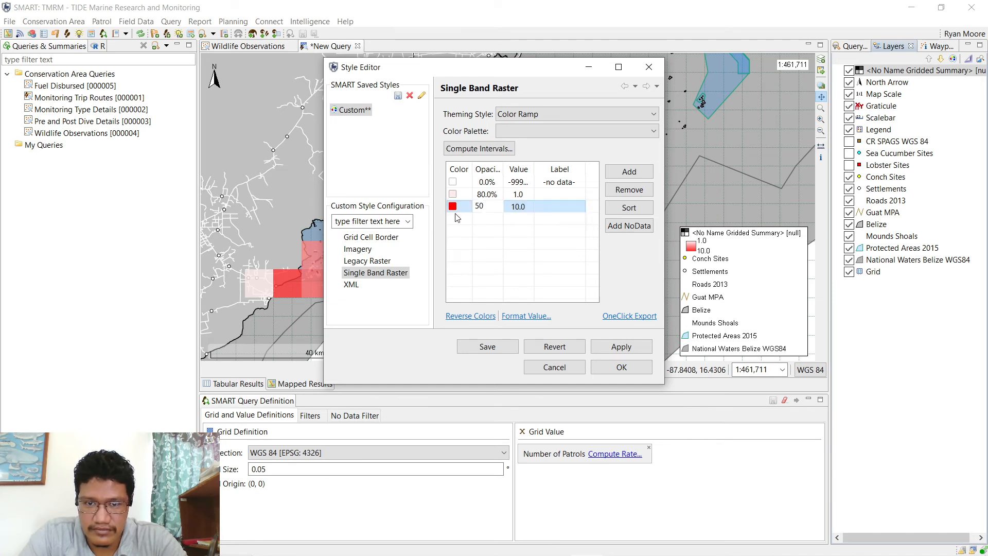
click(487, 194)
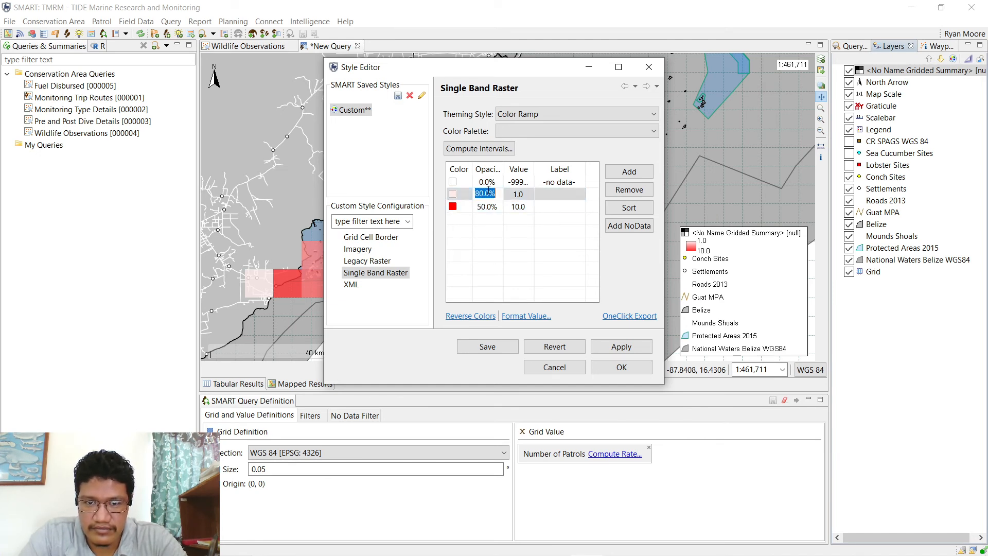
text(50)
key(Return)
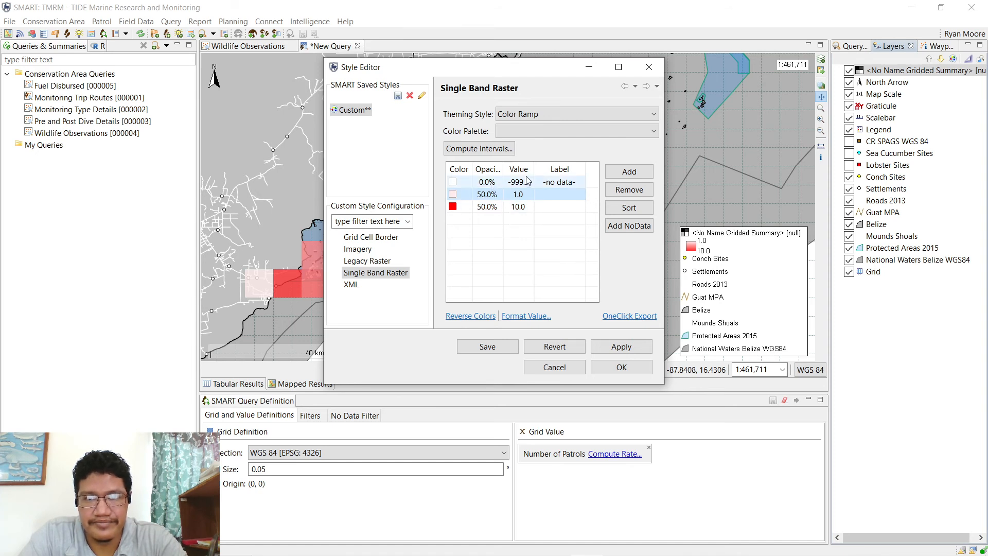
- Widen a table column and inspect the 10.0 break value, leaving it unchanged
drag(534, 169, 561, 169)
click(535, 207)
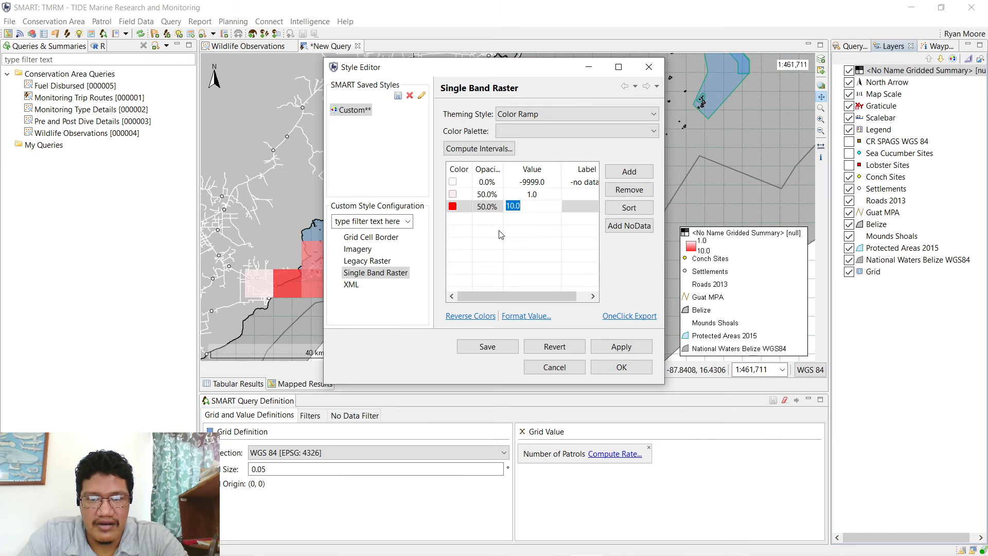
click(482, 217)
click(528, 208)
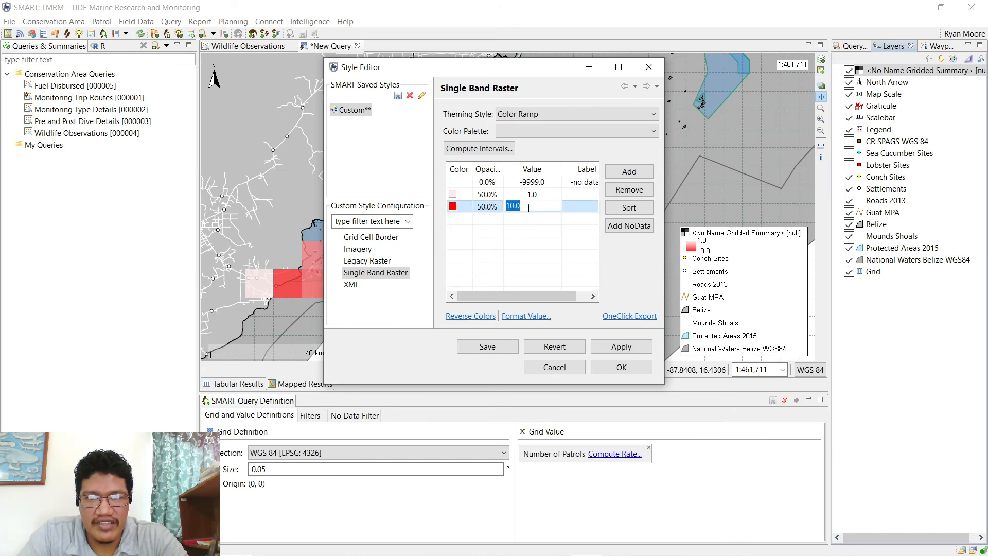
click(514, 231)
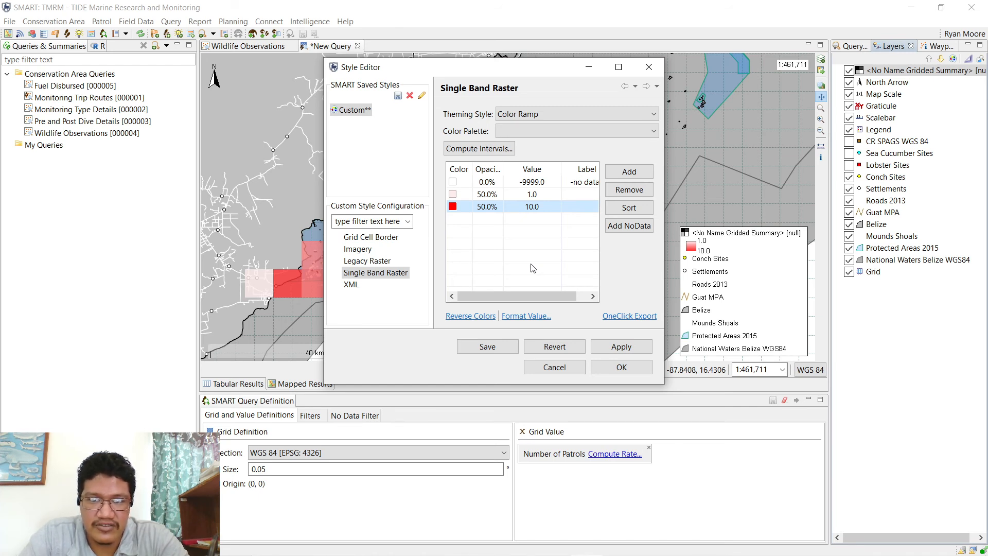
- Change the 10.0 class break to 5.0 and colour it bright green
click(535, 208)
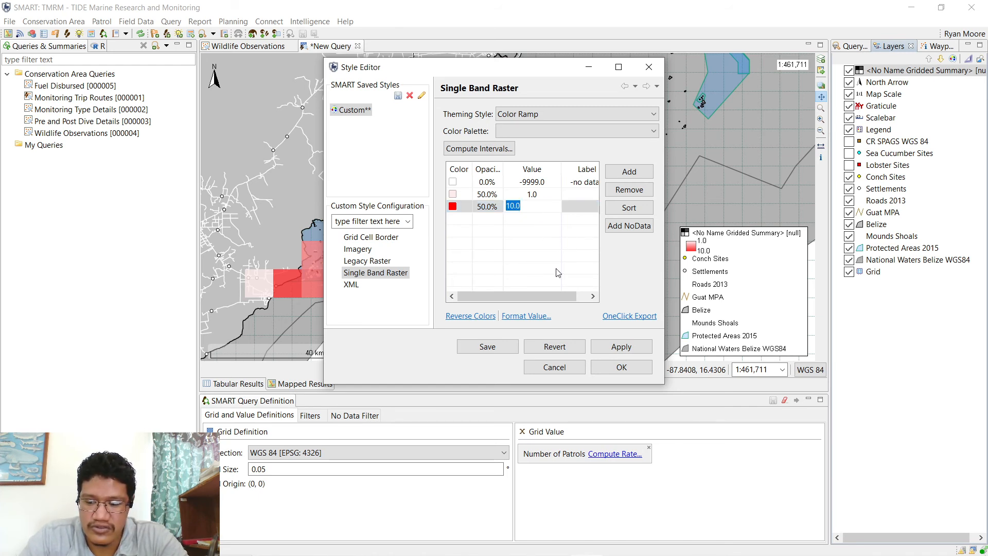
text(5)
key(Return)
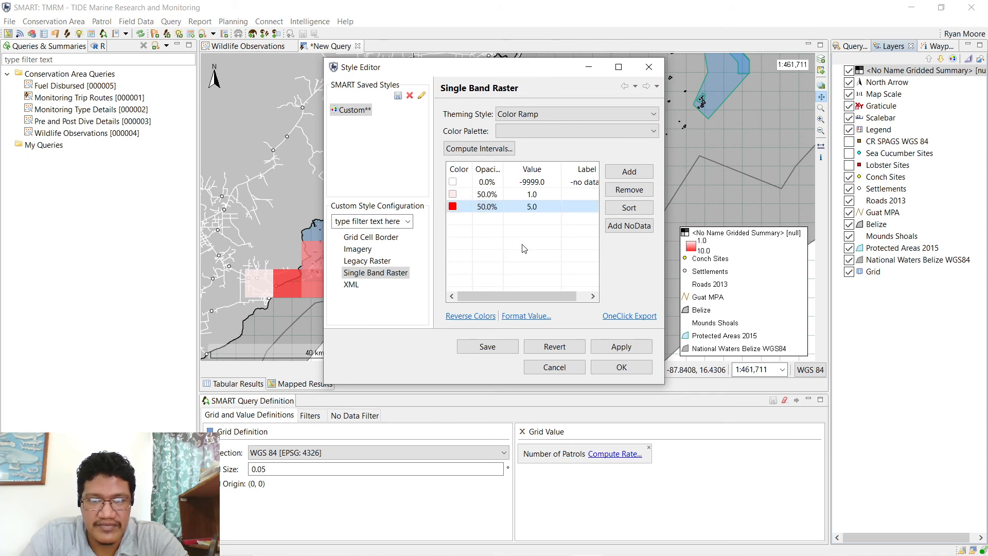
click(454, 211)
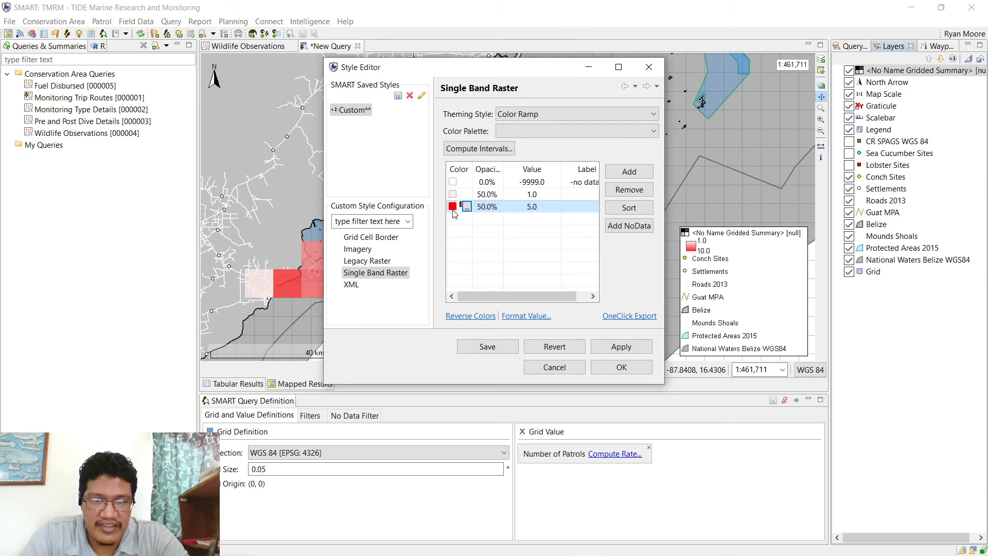
click(466, 207)
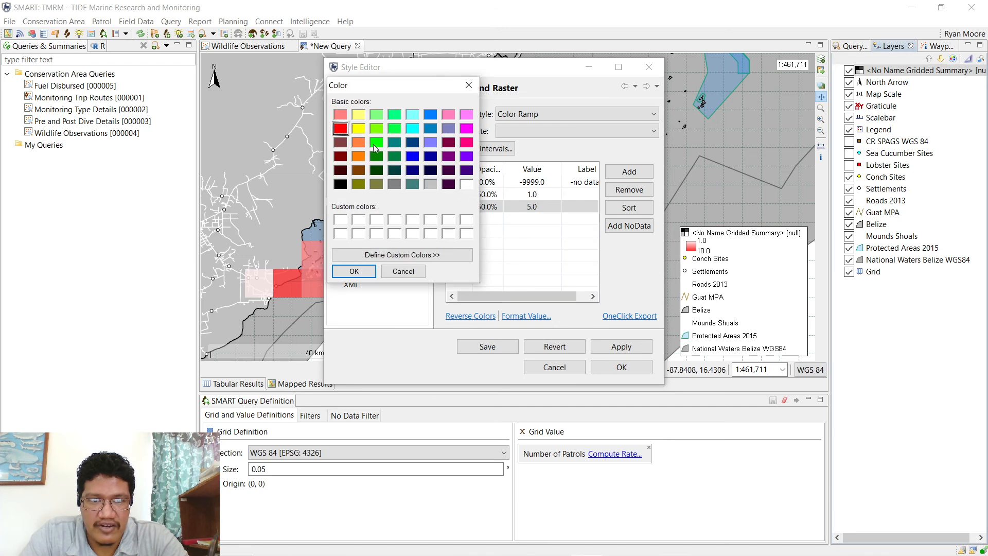
click(377, 142)
click(354, 273)
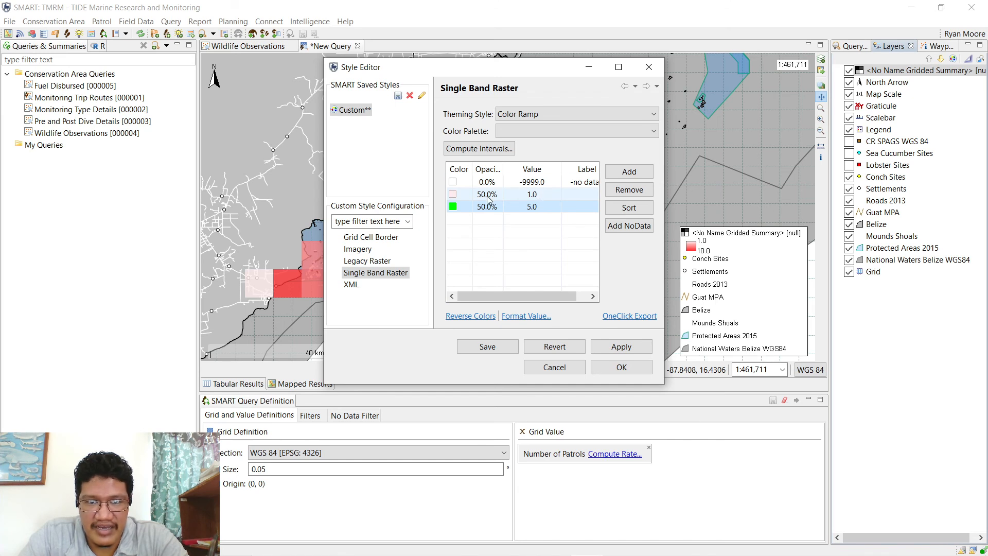
- Change the 1.0 class break to 2.0 and colour it orange
click(530, 196)
text(2)
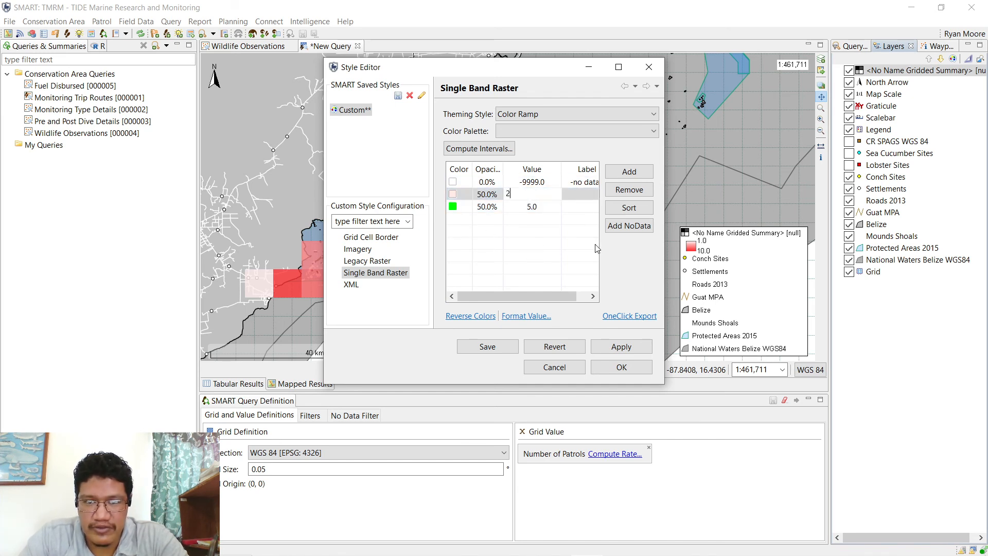
key(Return)
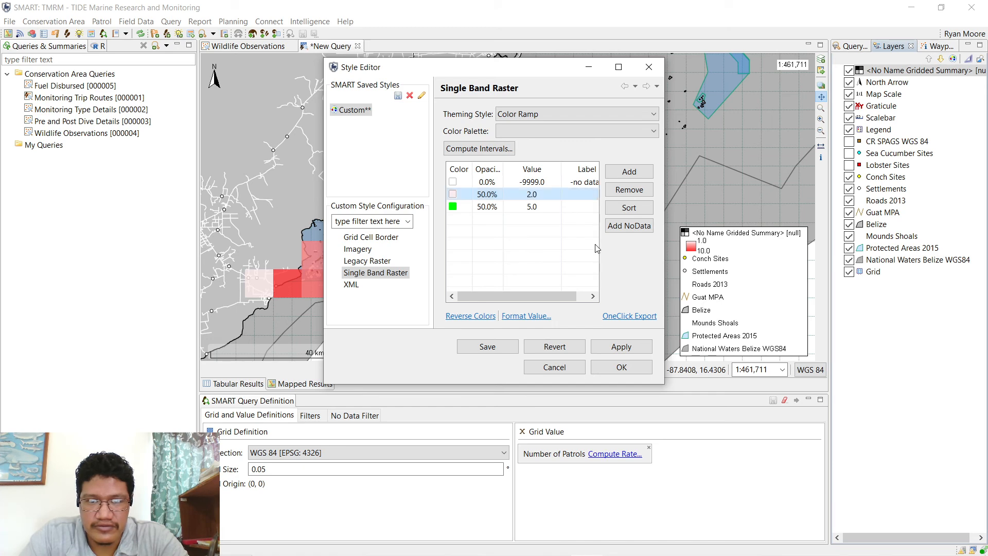
click(453, 194)
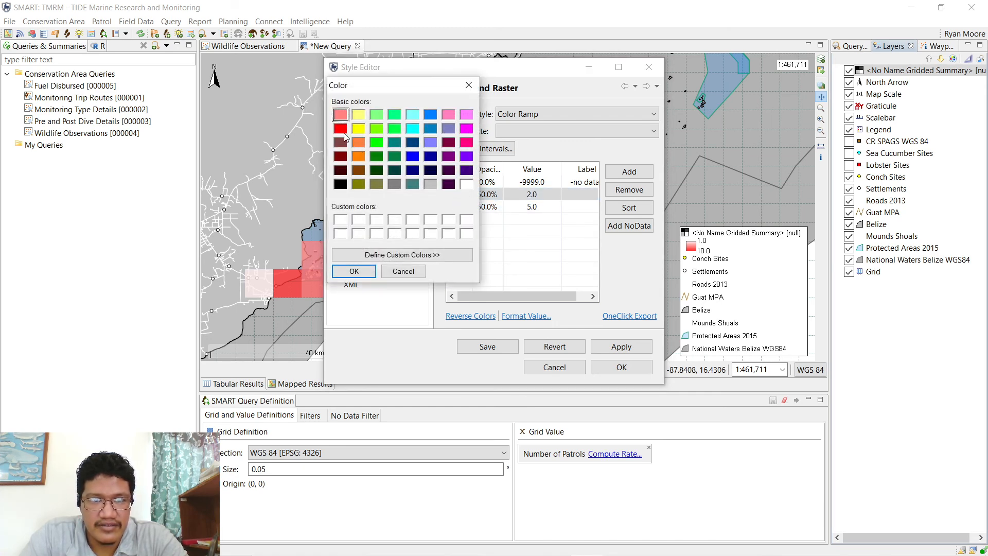
click(359, 142)
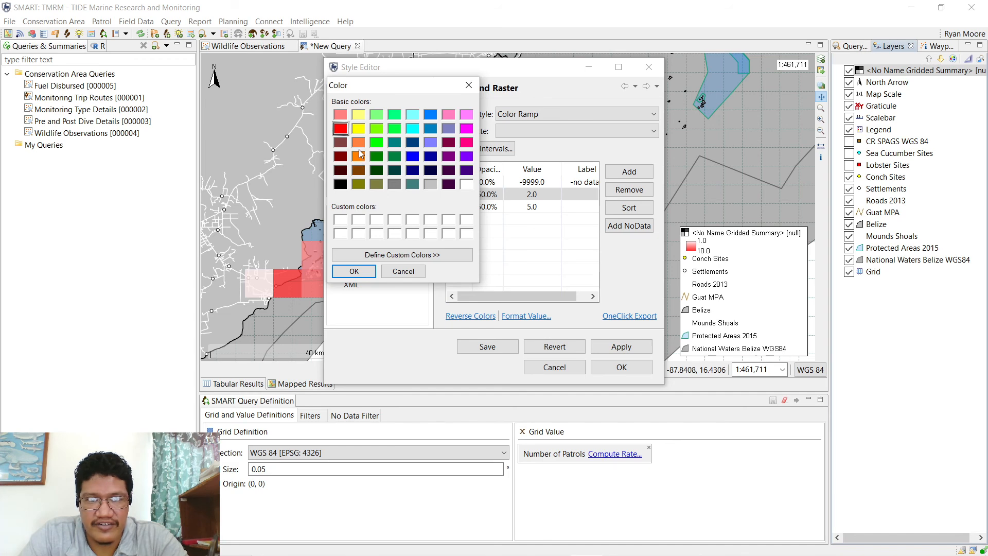
click(354, 272)
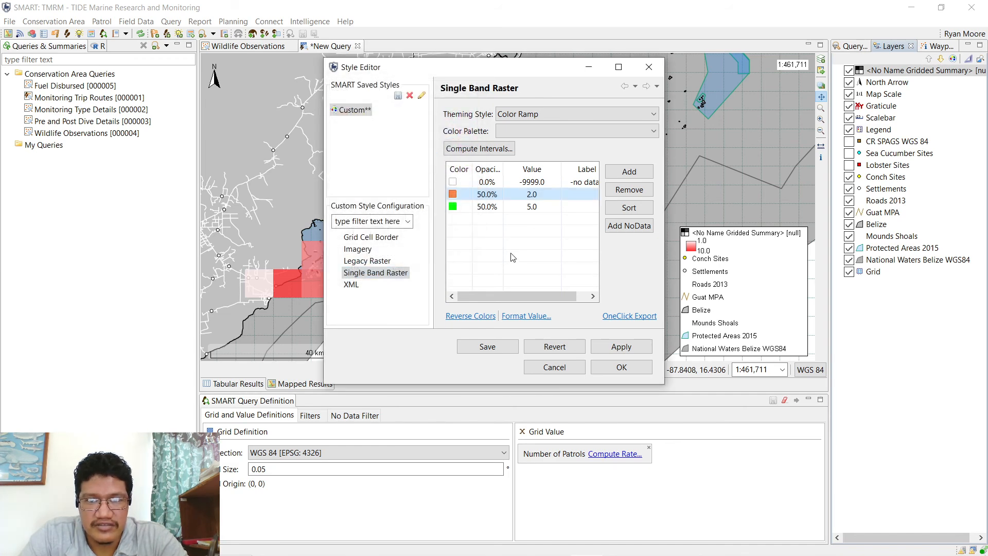
- Set the -9999.0 no-data class colour to white
click(454, 183)
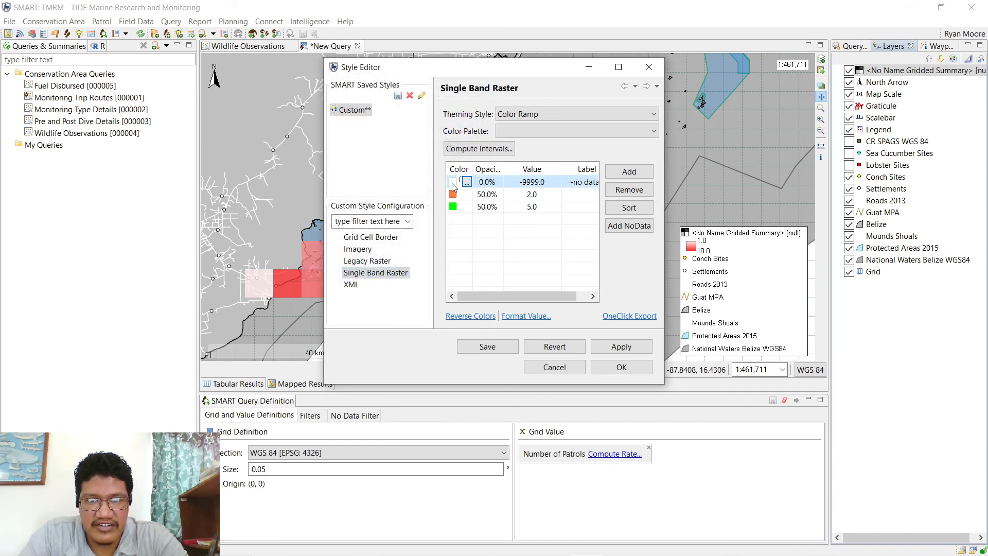
click(455, 184)
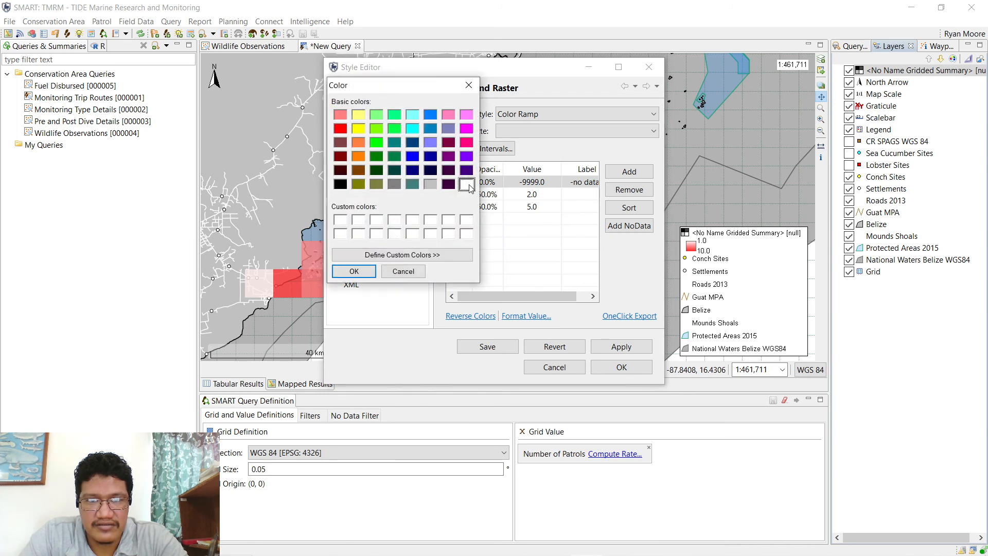
click(355, 271)
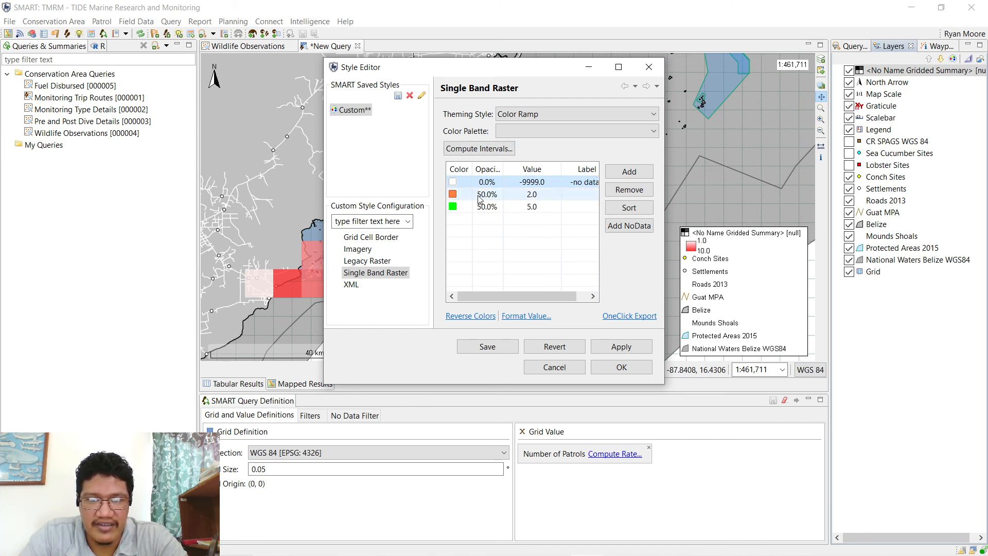
- Add a new 1.0 class to the colour table with 50% opacity
click(629, 171)
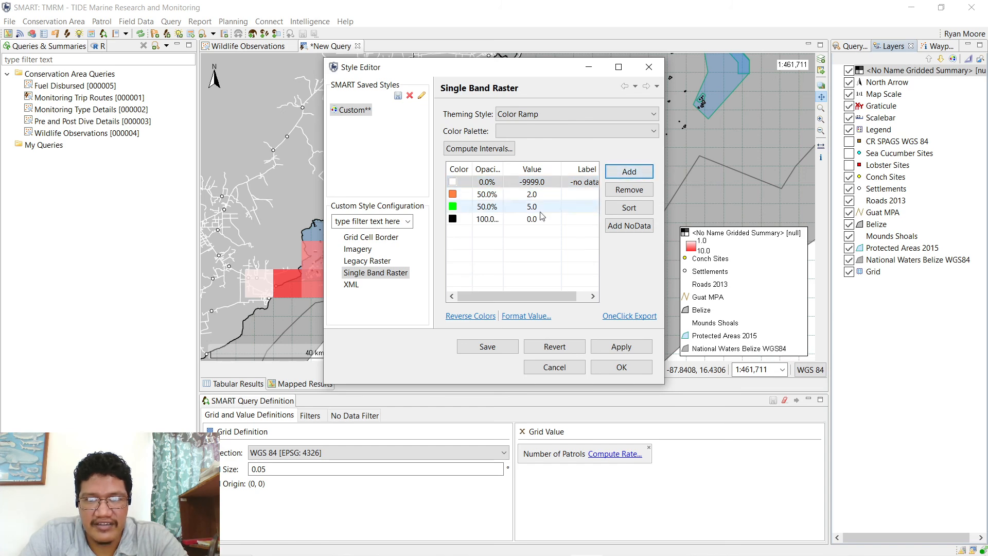
click(511, 218)
text(1)
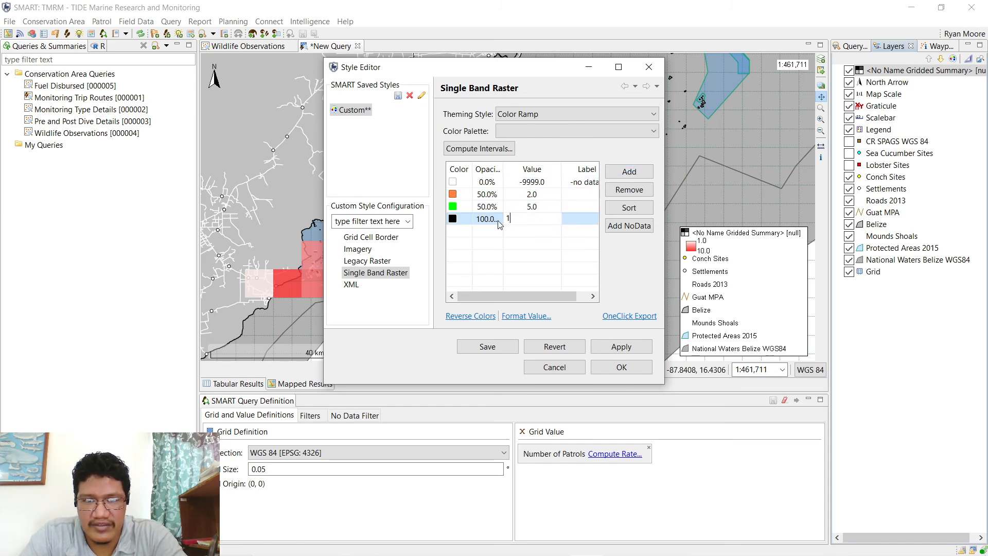
click(458, 222)
click(466, 219)
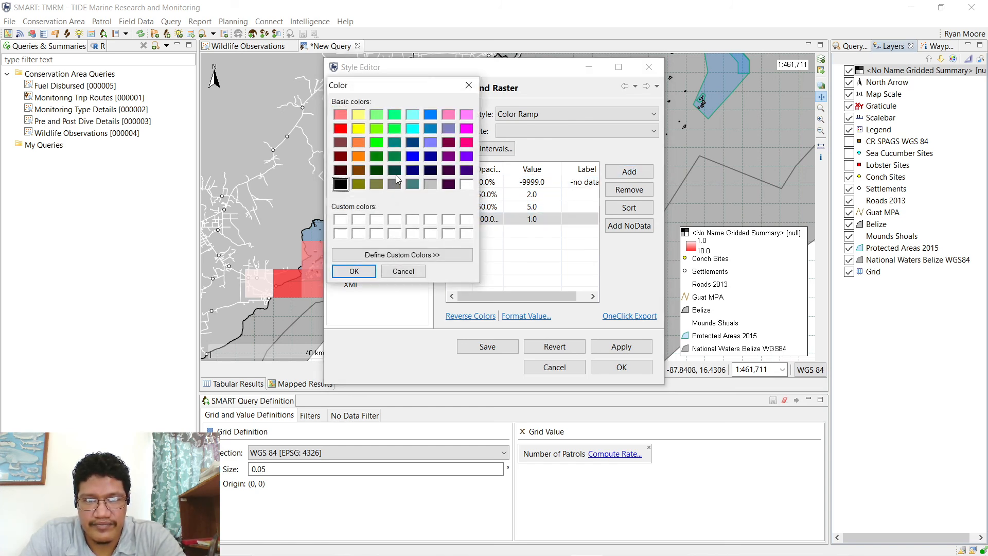
click(466, 185)
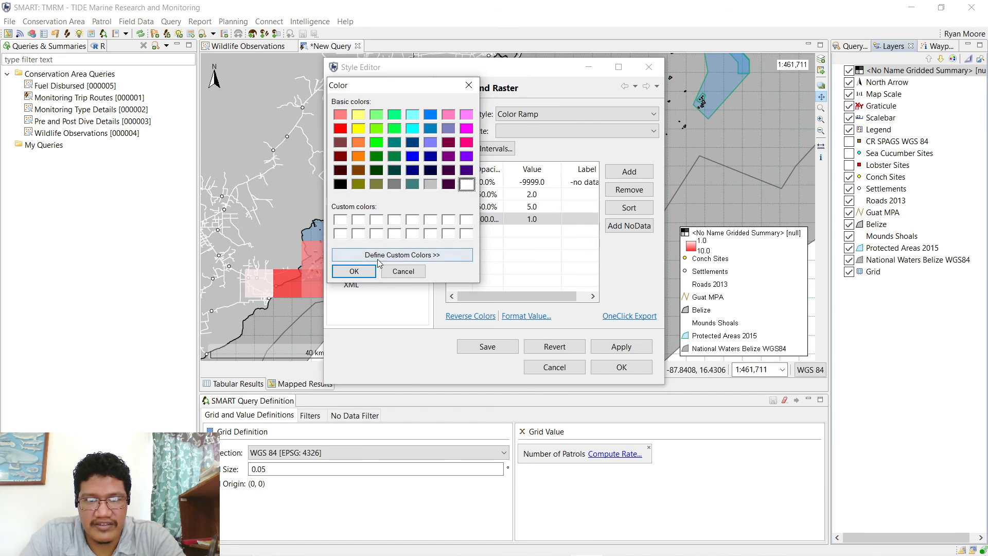
click(354, 271)
click(487, 221)
text(50)
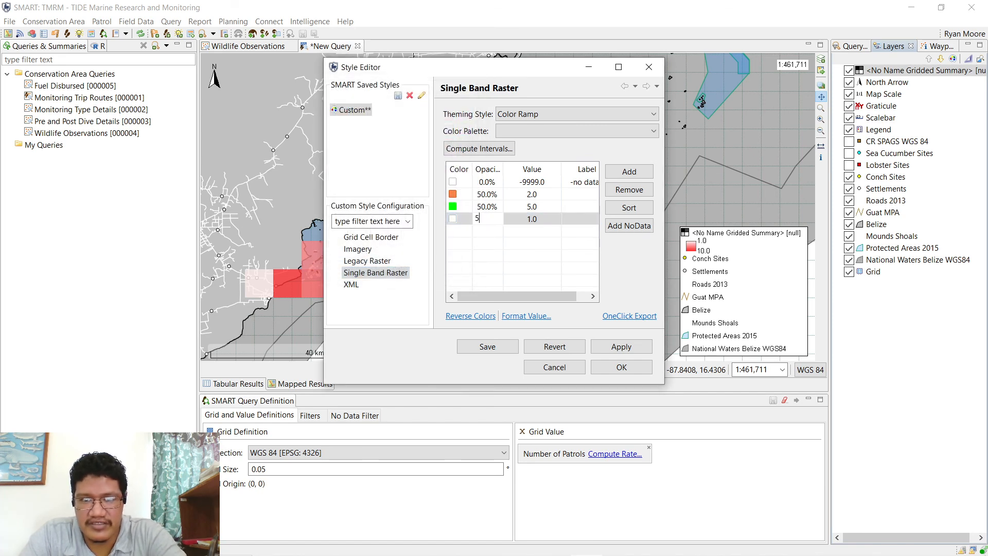
click(500, 248)
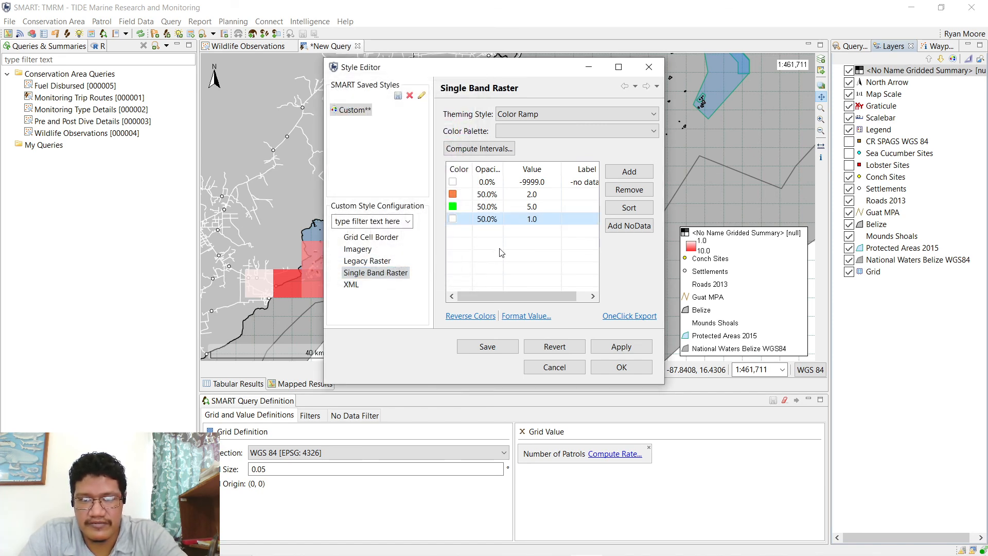
- Sort the classes by value, colour the 1.0 class red, and apply the style
click(631, 208)
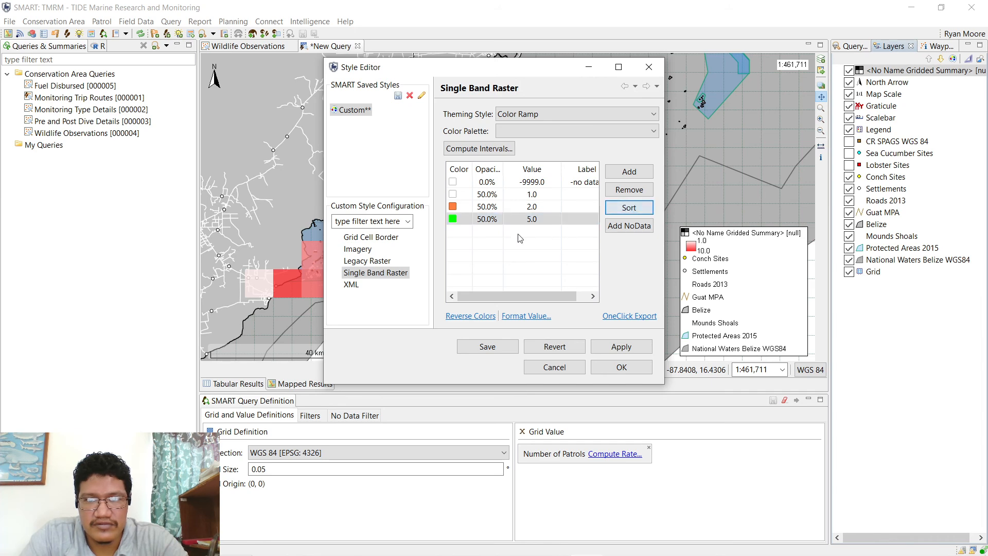
click(460, 195)
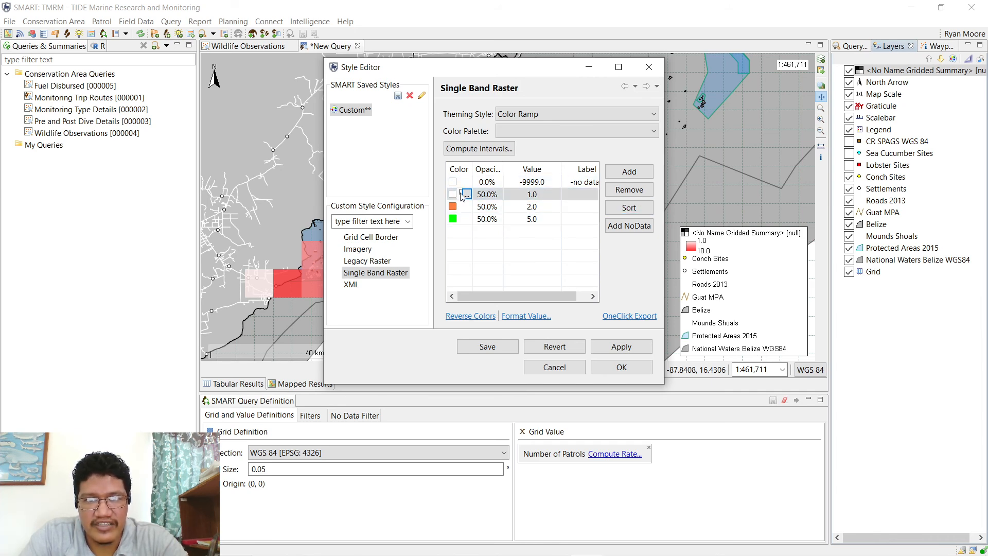
click(465, 194)
click(336, 129)
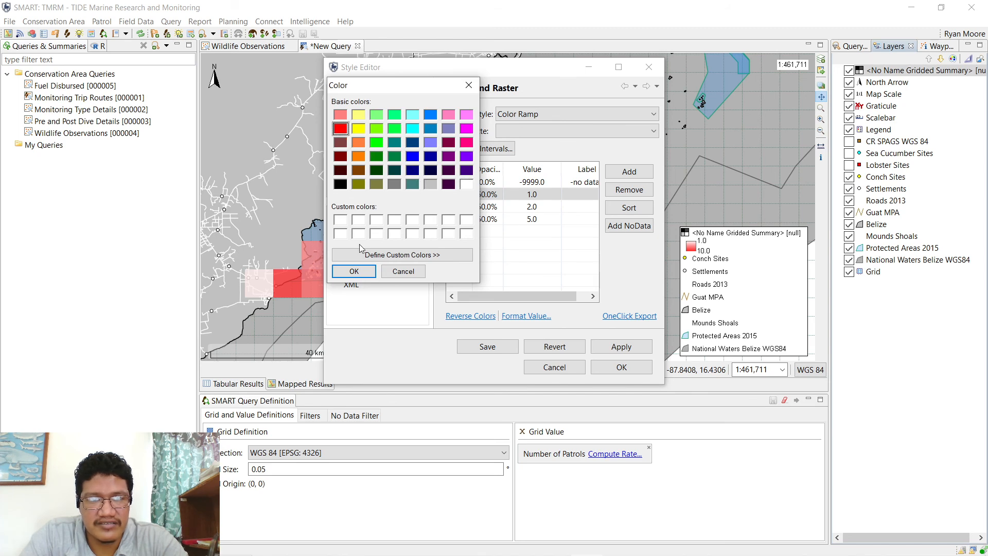
click(354, 271)
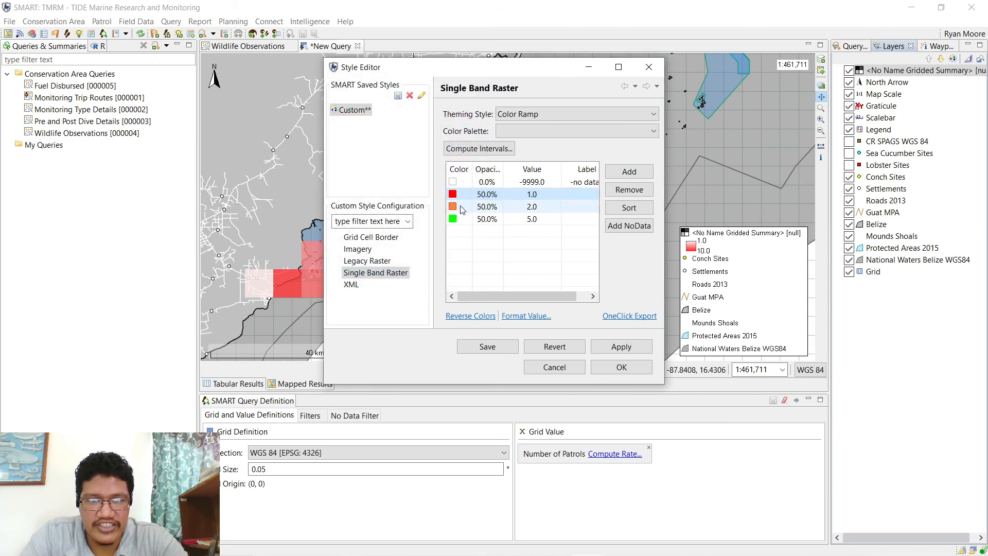
click(617, 347)
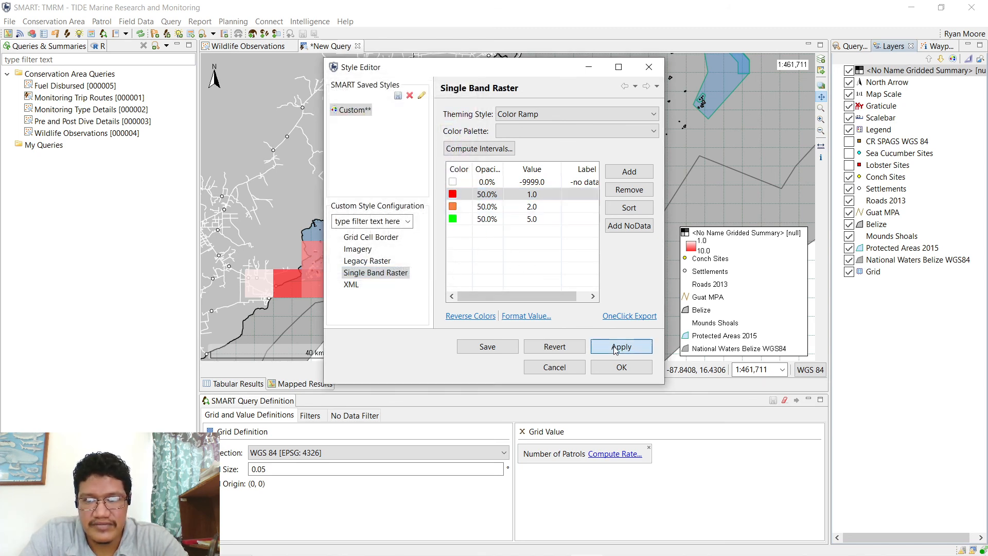
click(610, 367)
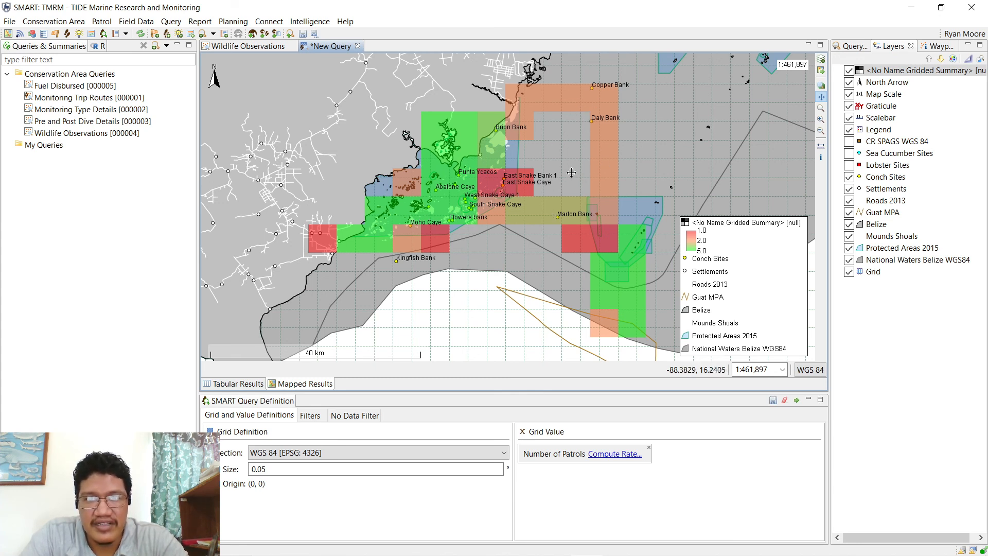
- Pan the map to view the red, orange and green patrol-count grid cells
drag(516, 250, 531, 265)
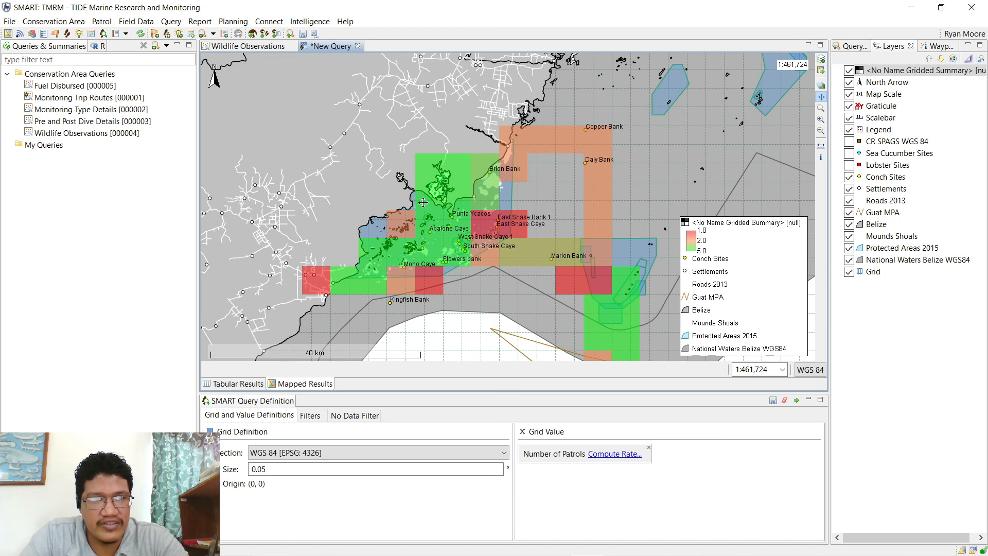
- Run Monitoring Trip Routes, map its routes around the southern cays, then close the New Query tab
double_click(72, 98)
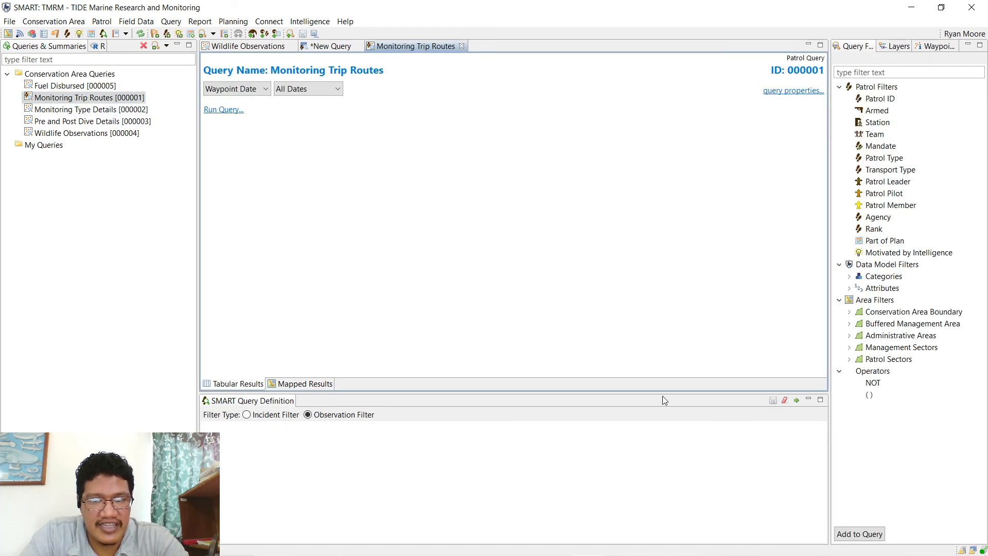
click(796, 400)
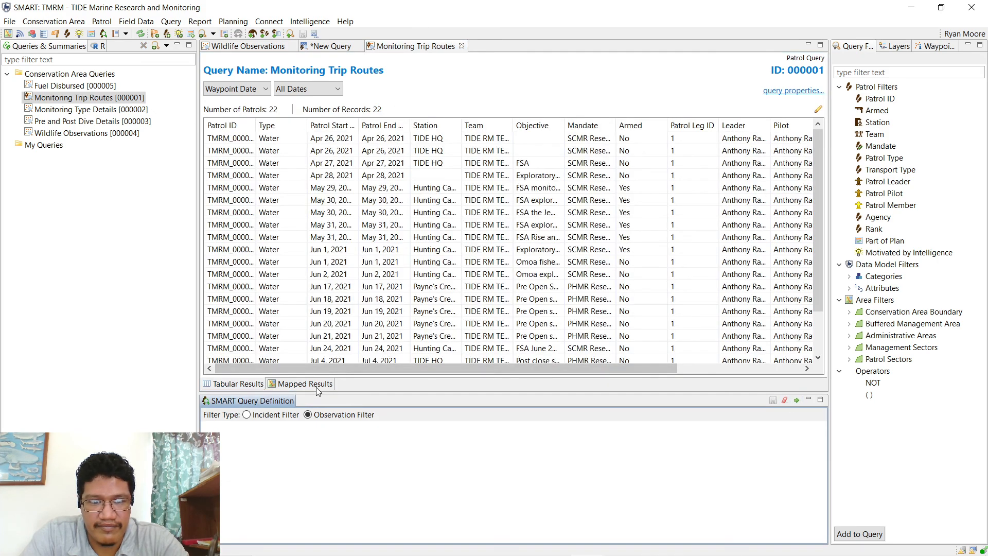
click(317, 386)
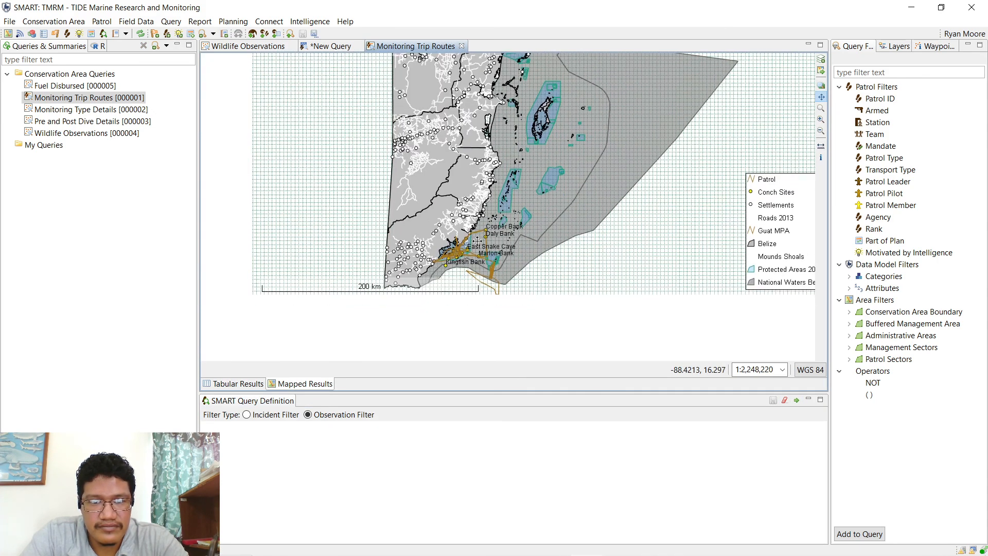
scroll(472, 242, up, 5)
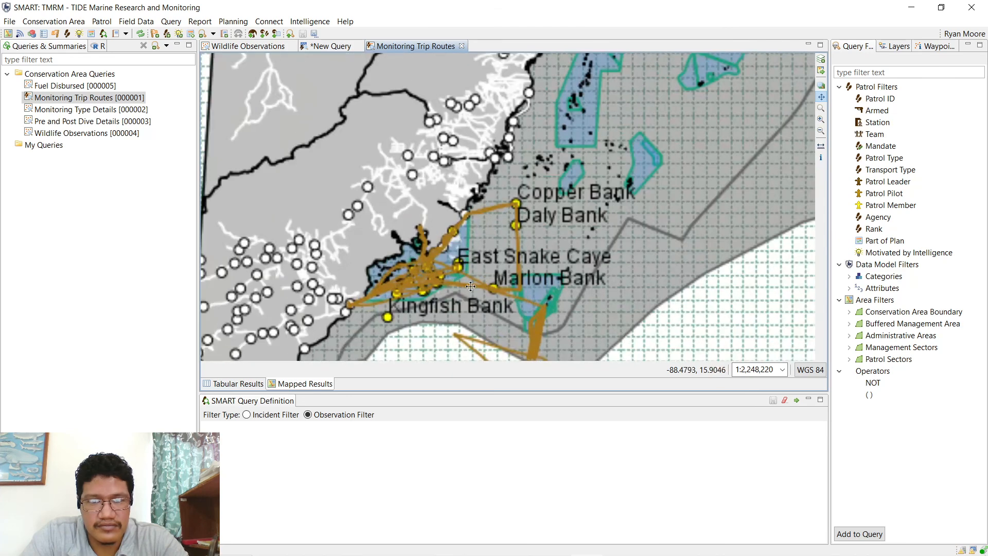
scroll(466, 293, up, 4)
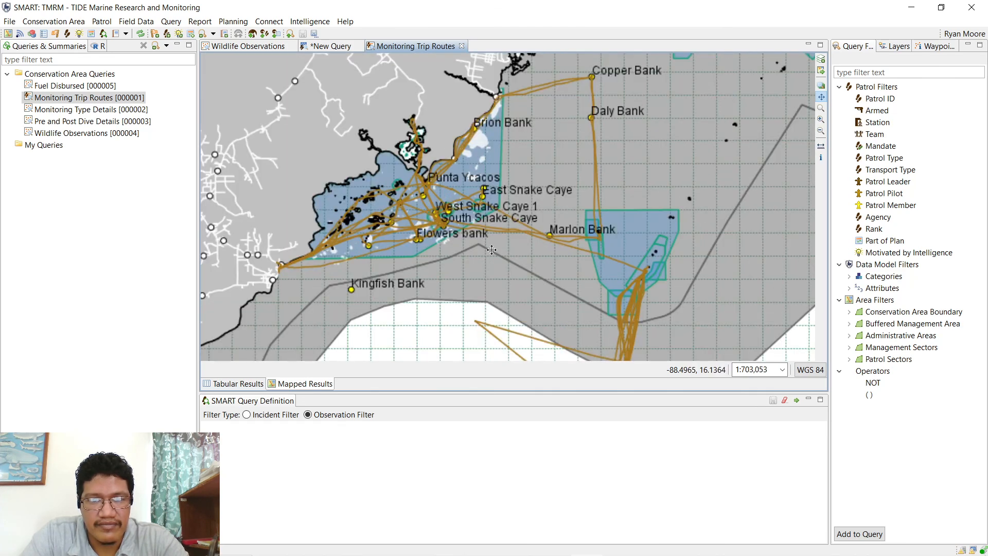
mouse_move(481, 262)
mouse_down()
mouse_move(518, 252)
mouse_move(499, 257)
mouse_up()
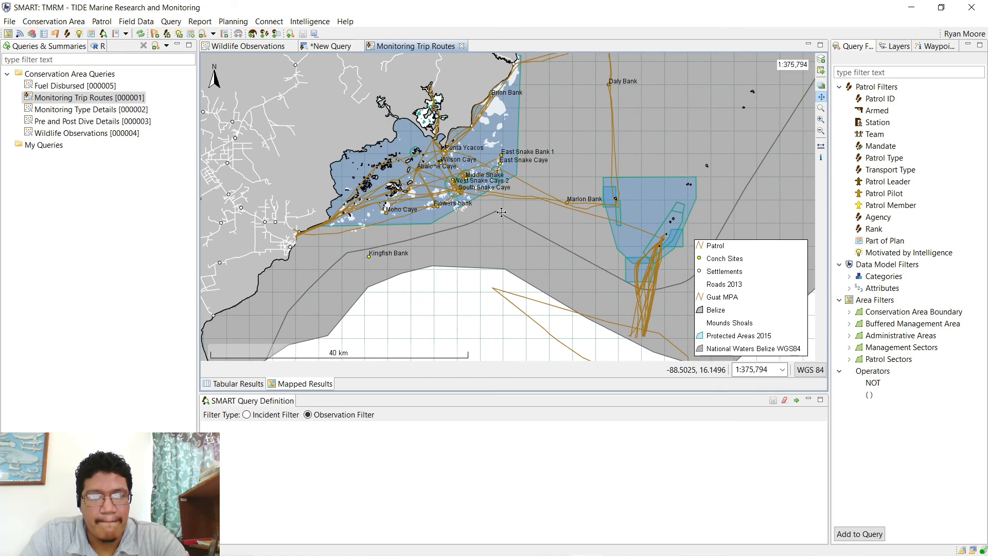
click(357, 46)
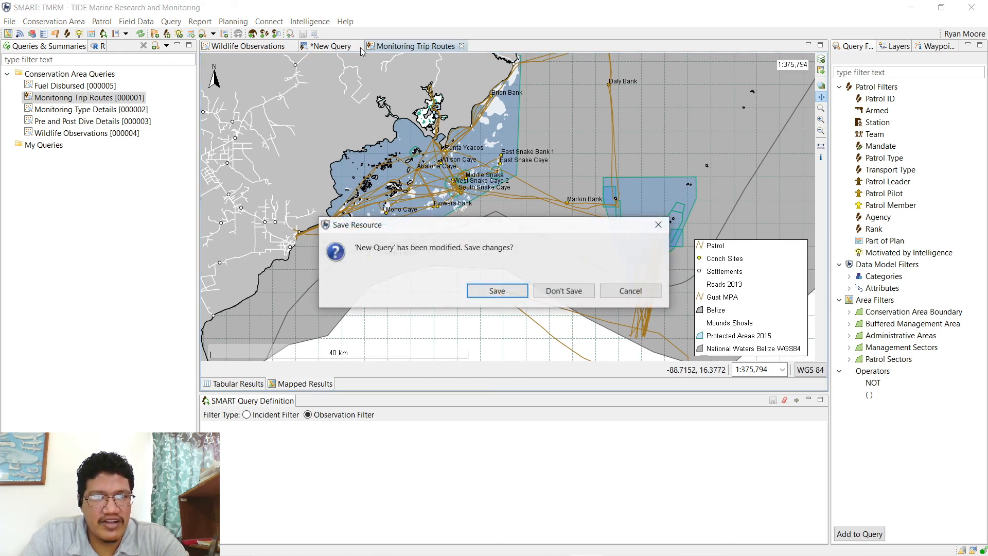
- Discard the New Query changes and close the Monitoring Trip Routes and Wildlife Observations queries
click(561, 289)
click(395, 45)
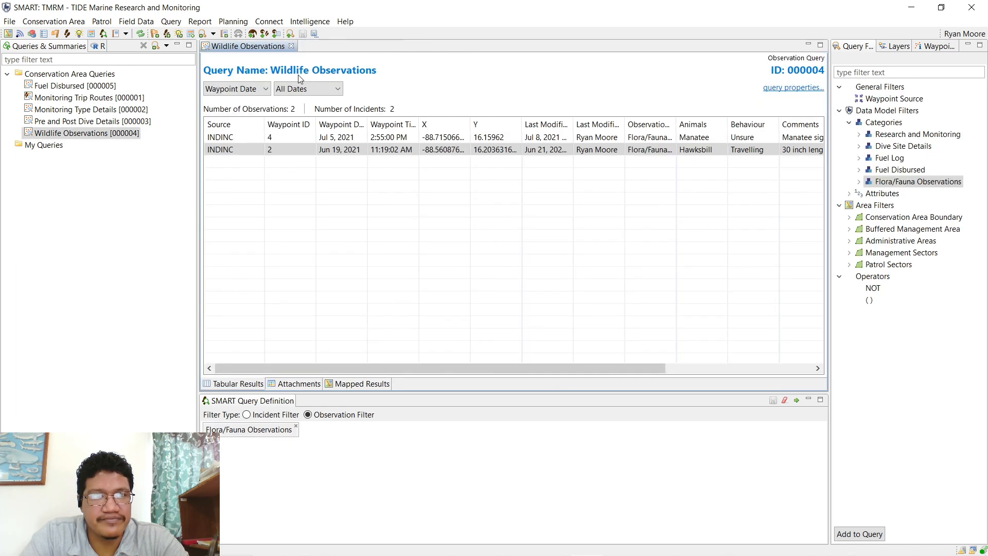
click(294, 46)
- Browse the Report and Query menus without choosing anything
click(169, 23)
mouse_move(196, 23)
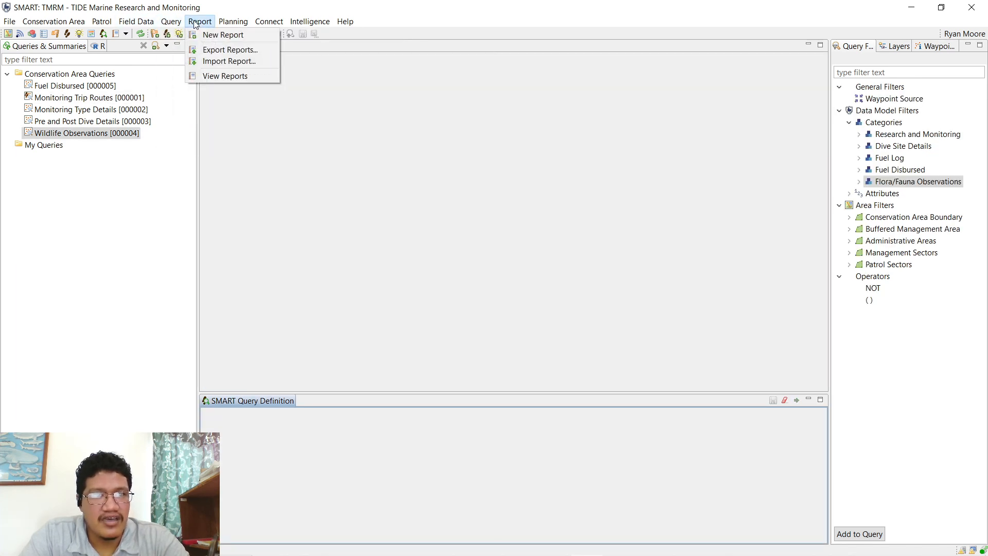
click(198, 23)
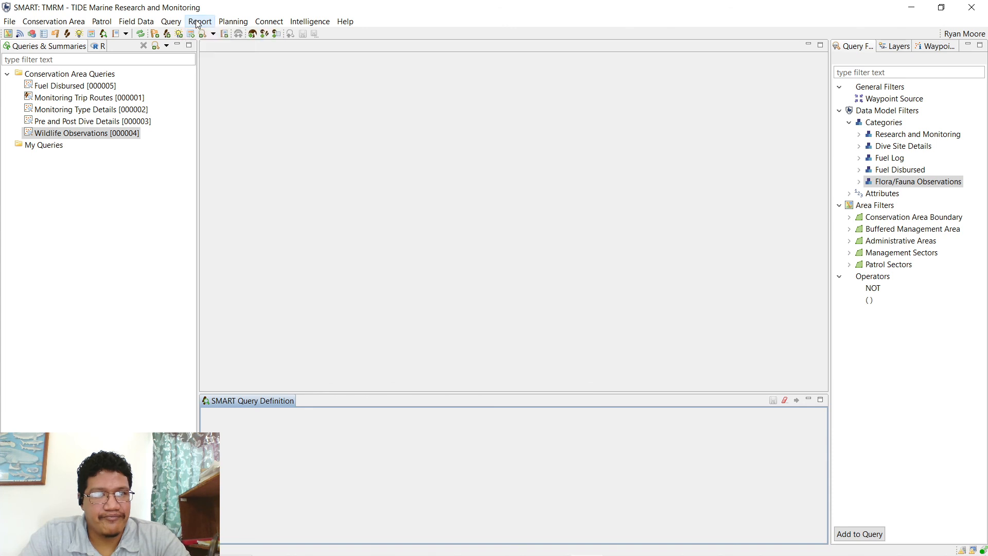
click(170, 22)
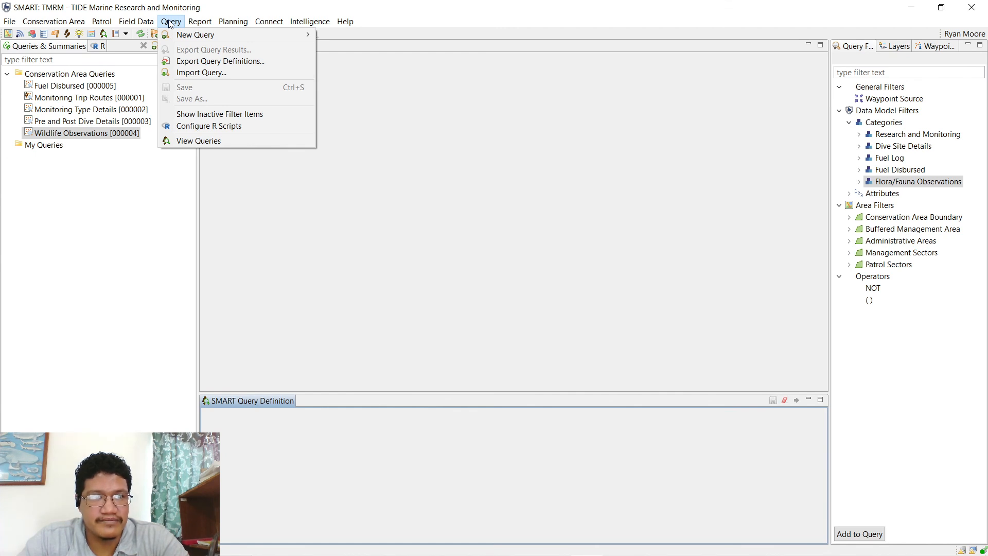
click(174, 23)
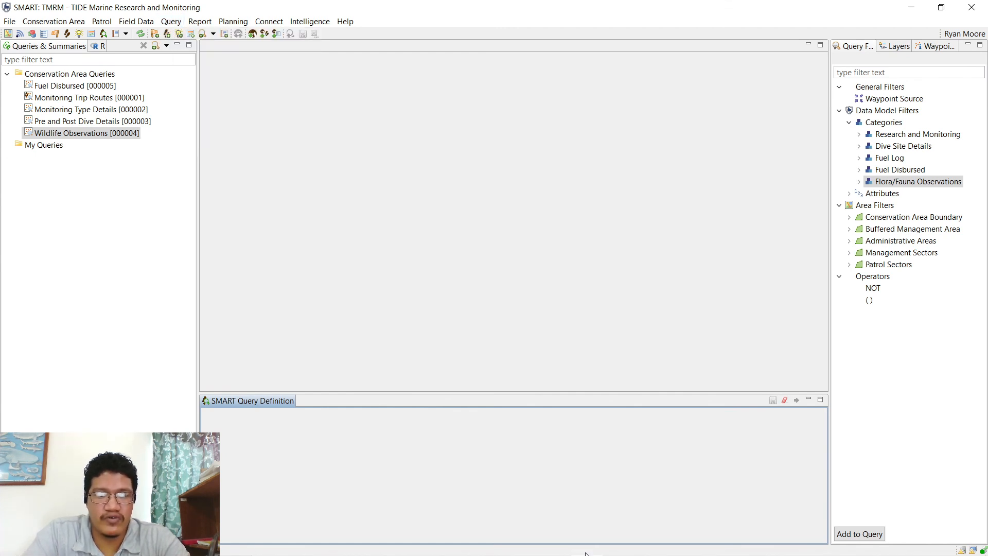
mouse_move(609, 541)
mouse_move(492, 549)
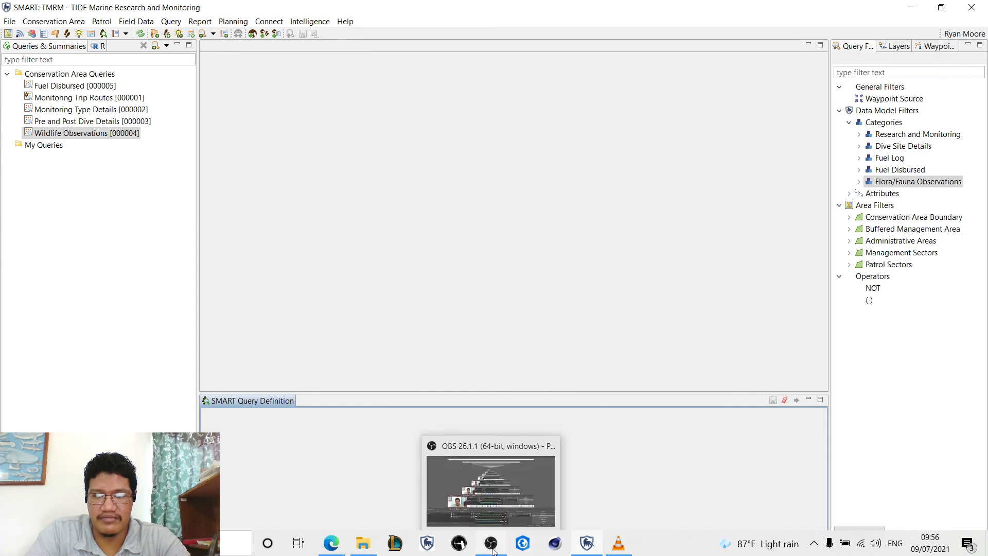